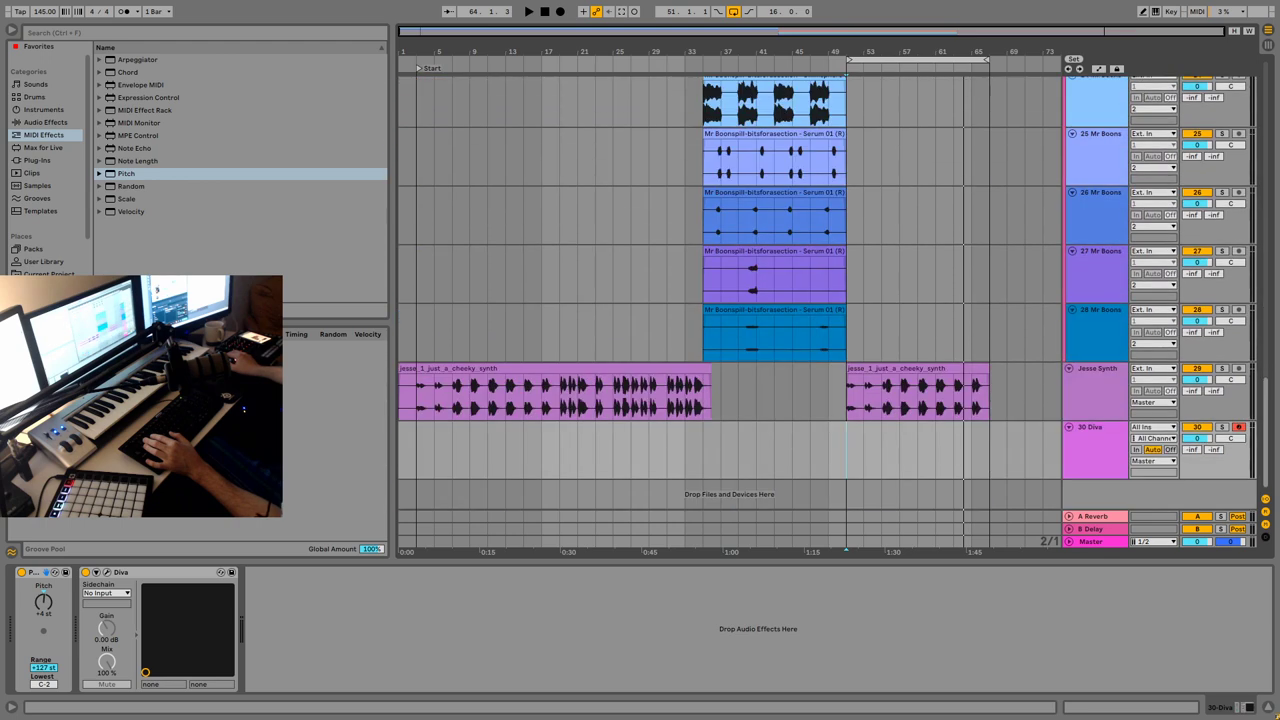
Step: Play the arrangement from bar 19 and bar 37 and look over the stem tracks from bar 35 to 51
left_click(563, 462)
key("space")
scroll(690, 443, "up", 5)
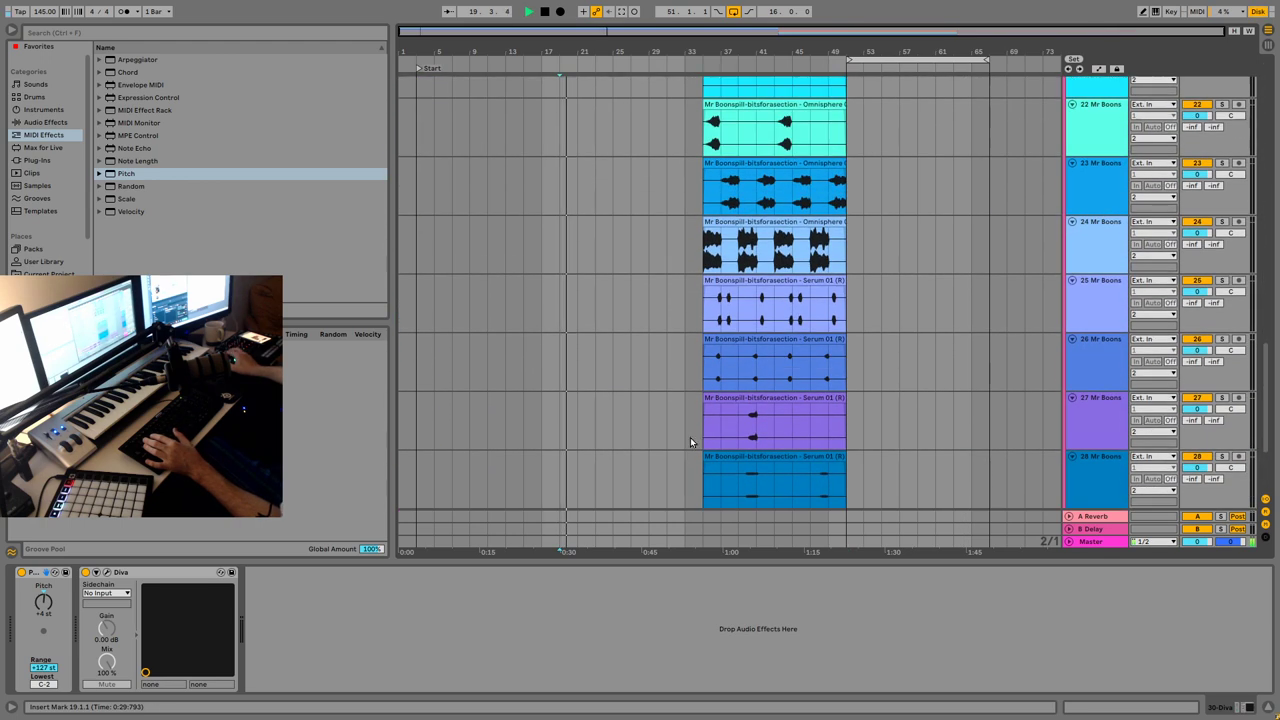
left_click(716, 262)
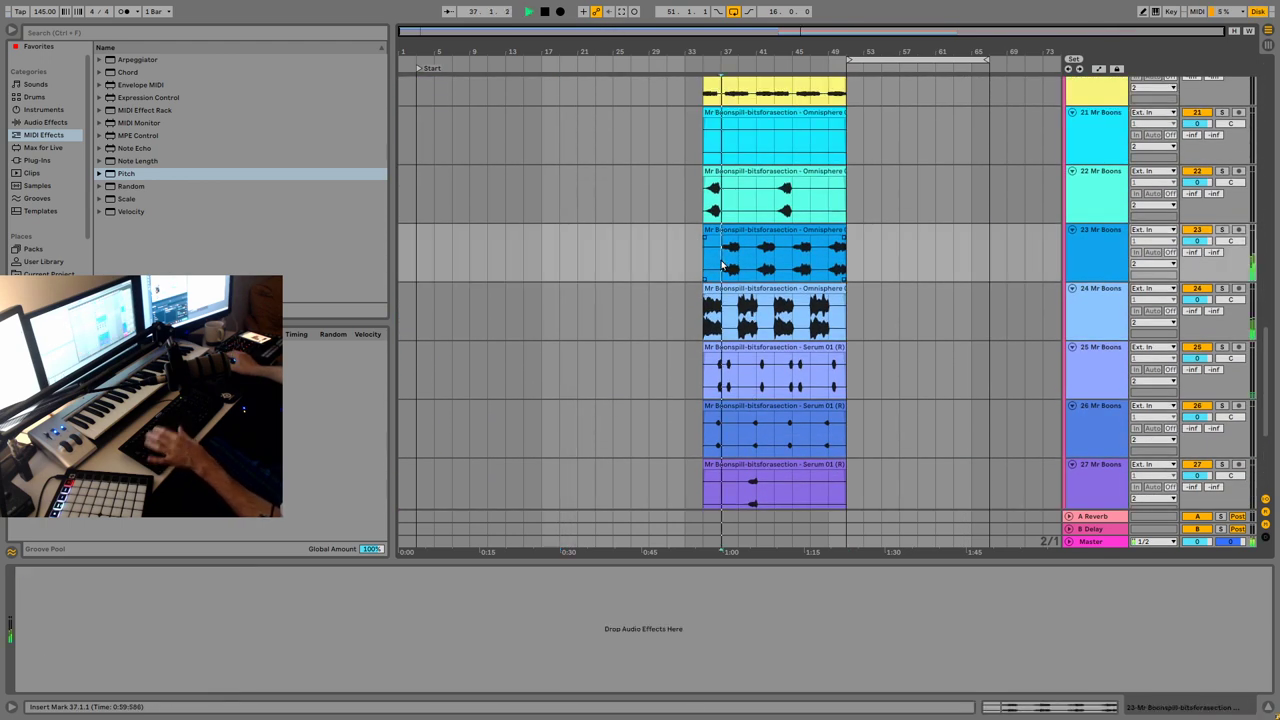
scroll(916, 358, "up", 3)
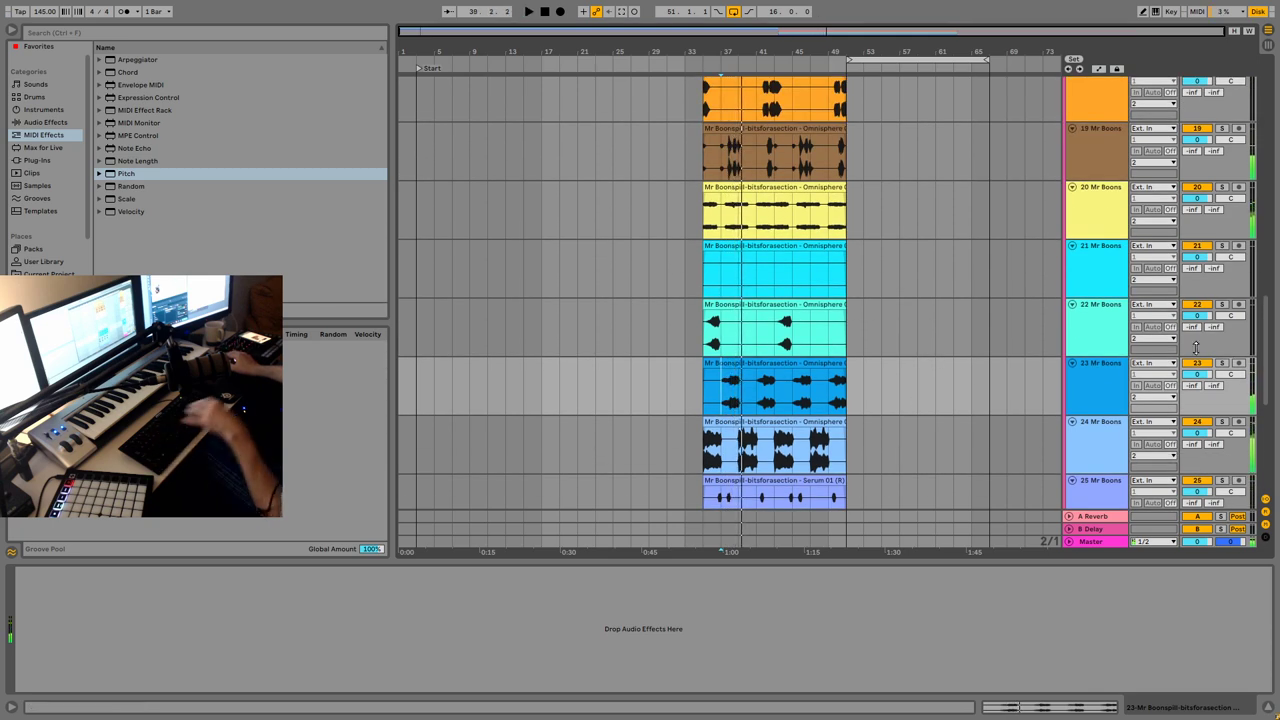
scroll(1259, 316, "up", 10)
scroll(1259, 316, "down", 15)
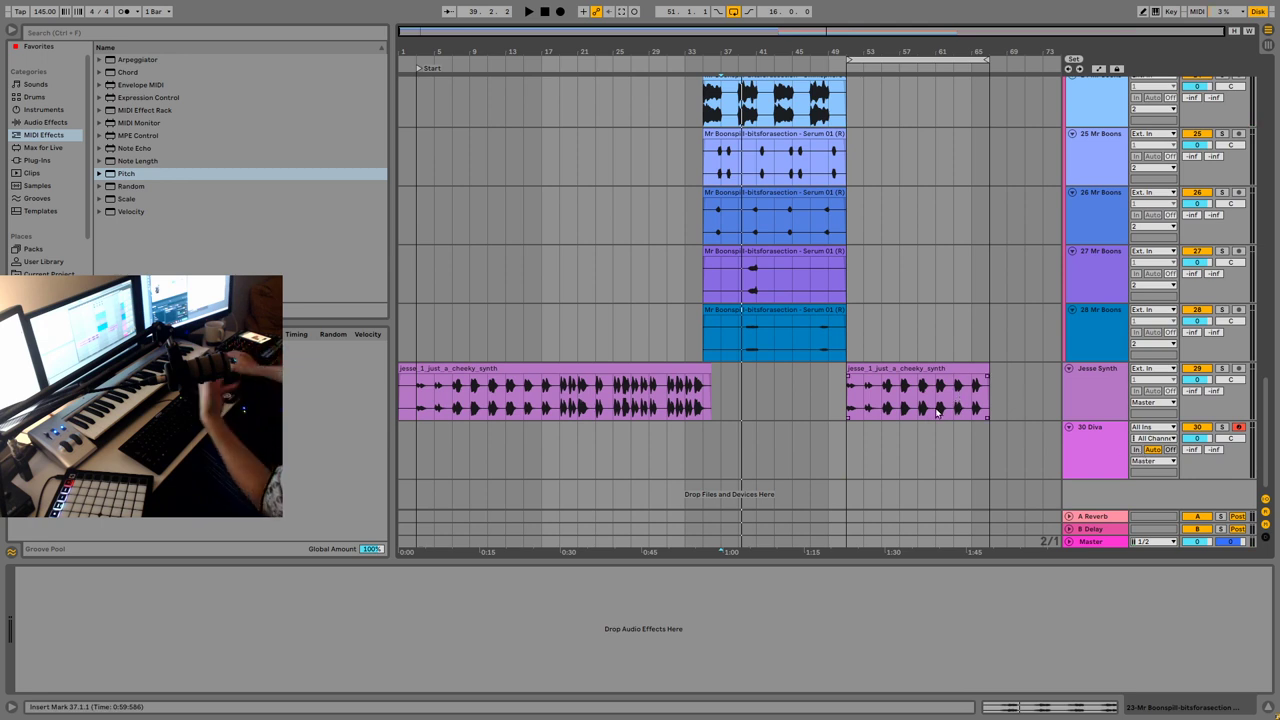
scroll(1259, 413, "up", 1)
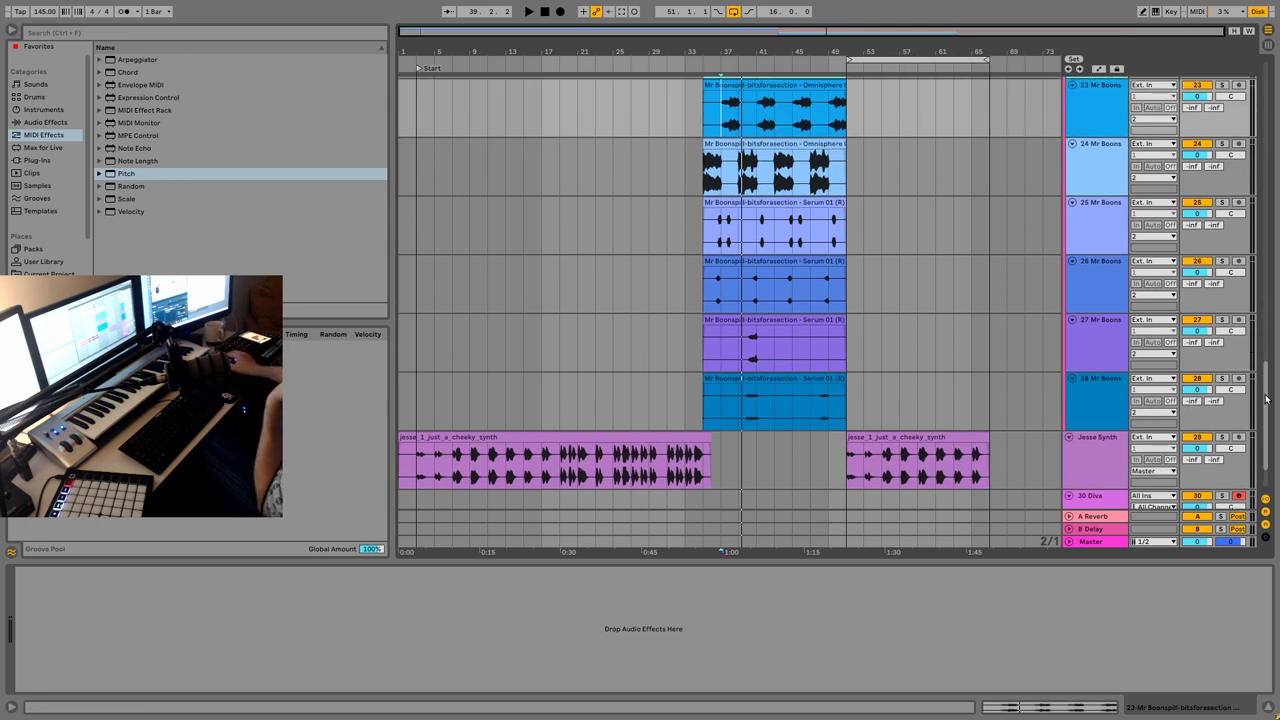
scroll(1259, 413, "down", 1)
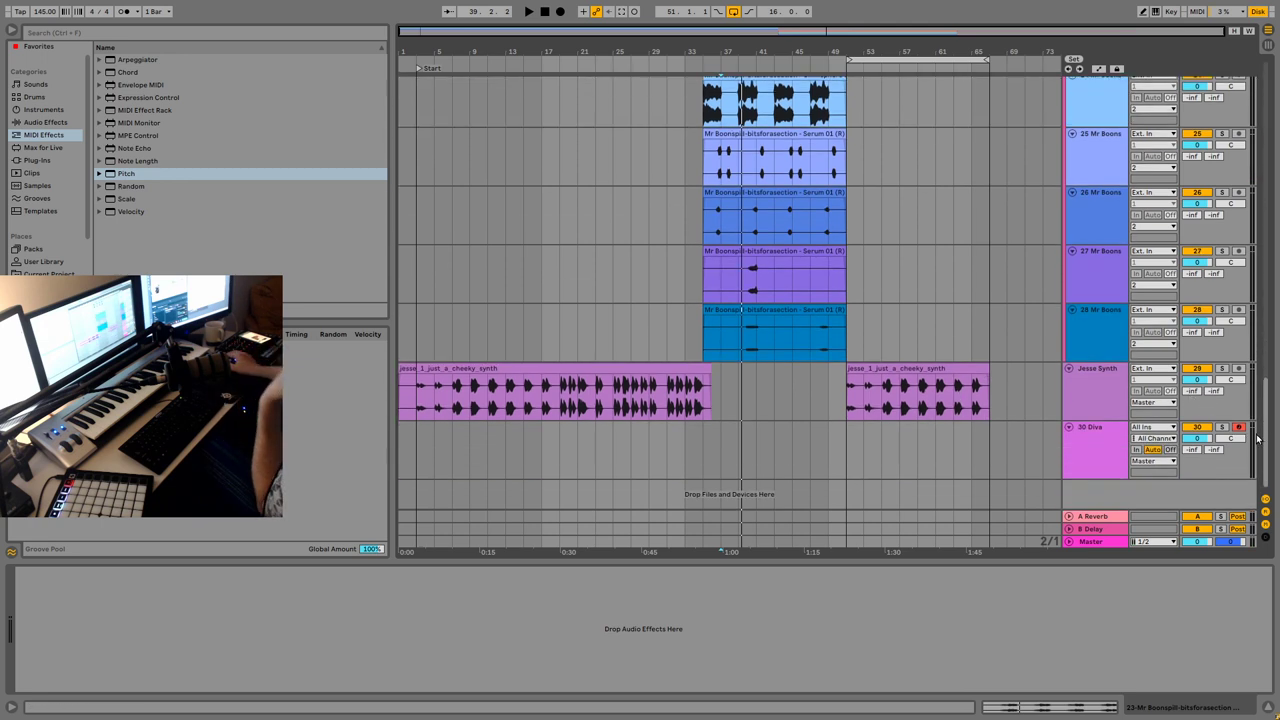
Step: Play the synth audio clip on track 29 from bar 51 to hear its chords
left_click(846, 408)
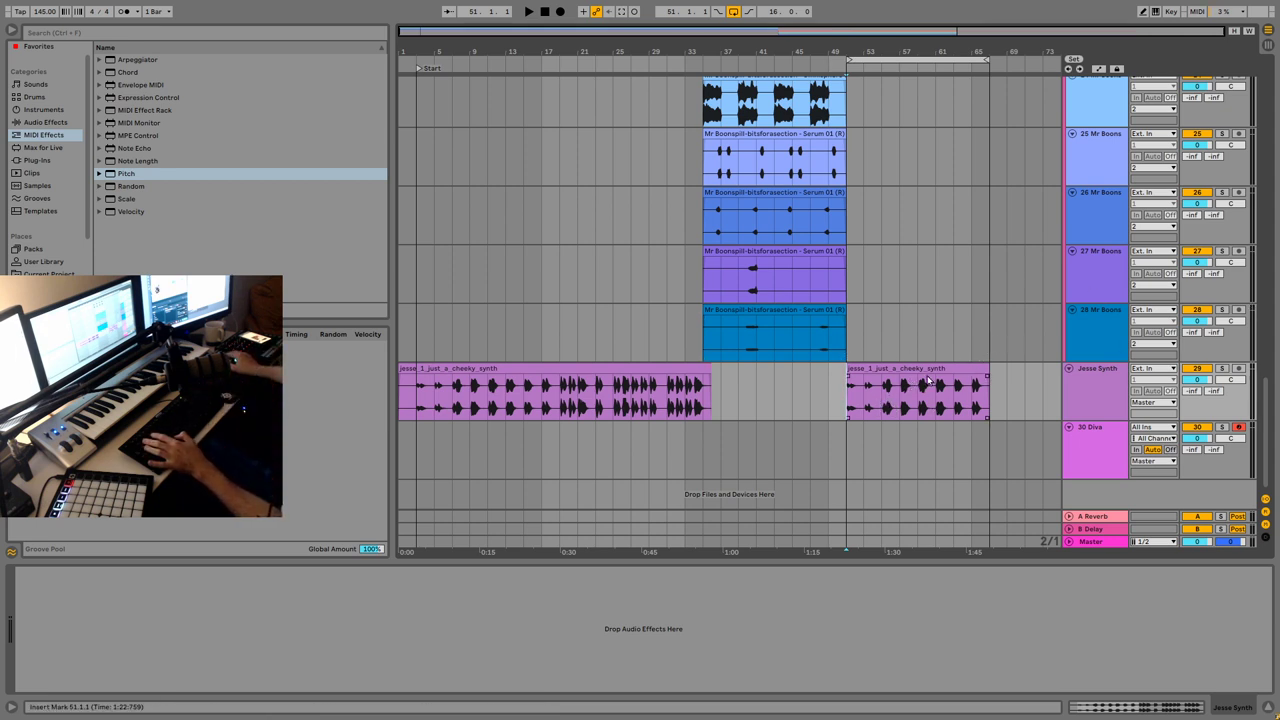
key("space")
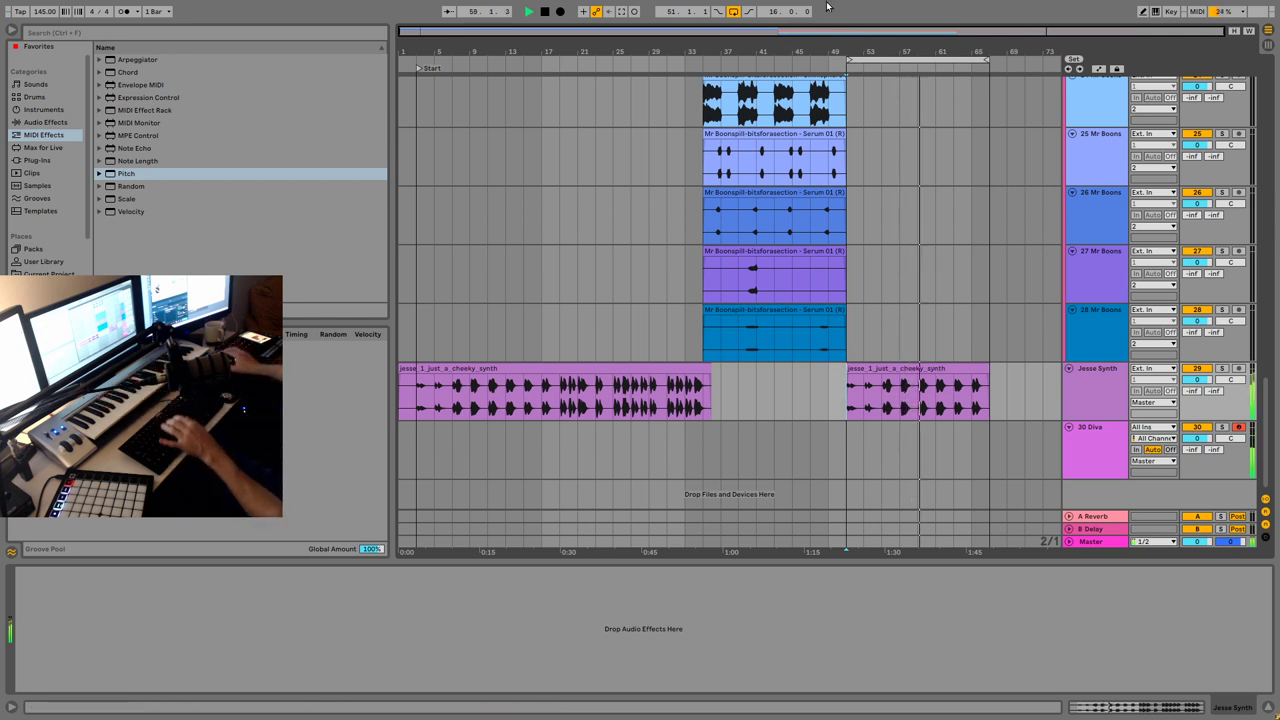
key("space")
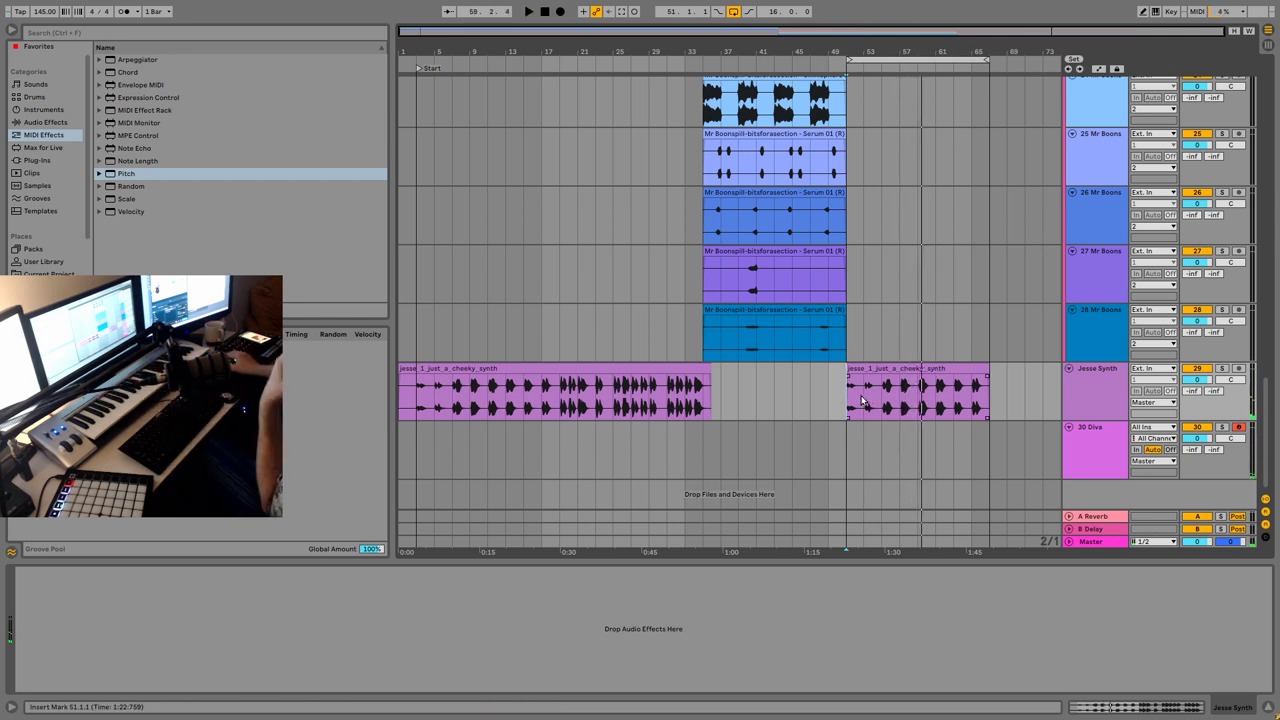
Step: Deactivate the synth audio clip on track 29 that starts at bar 51
left_click(1115, 385)
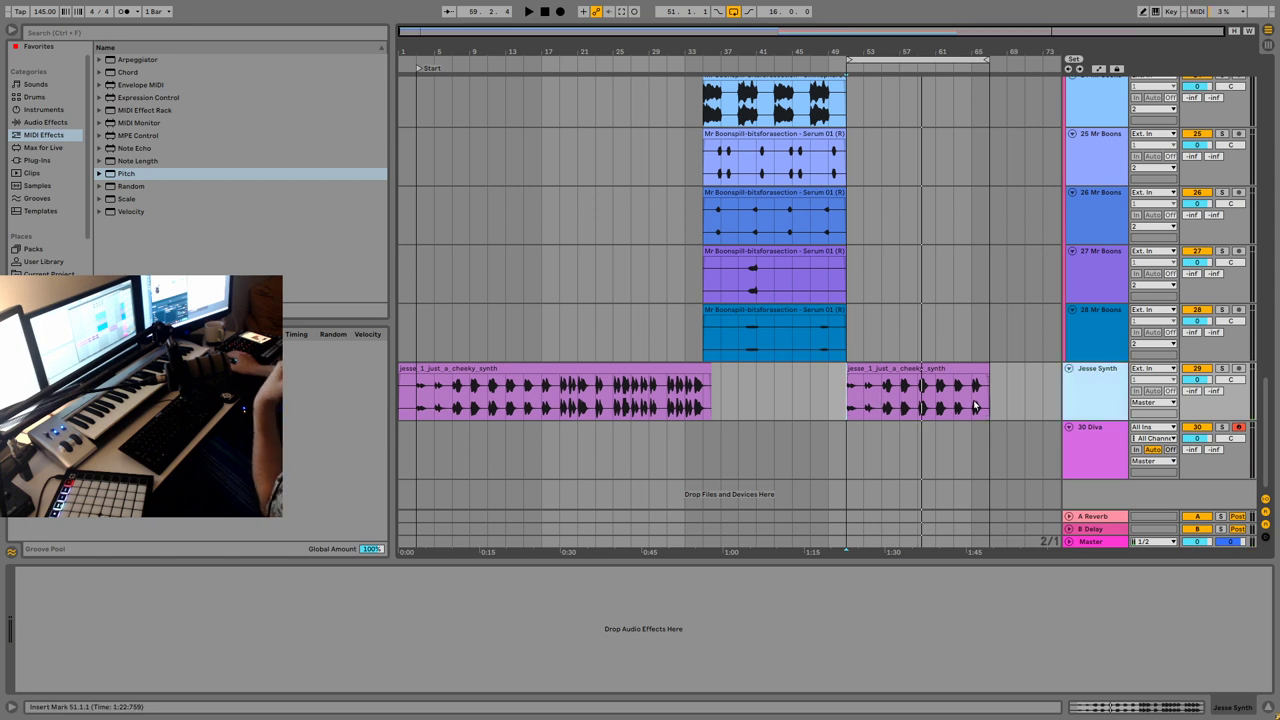
left_click(943, 369)
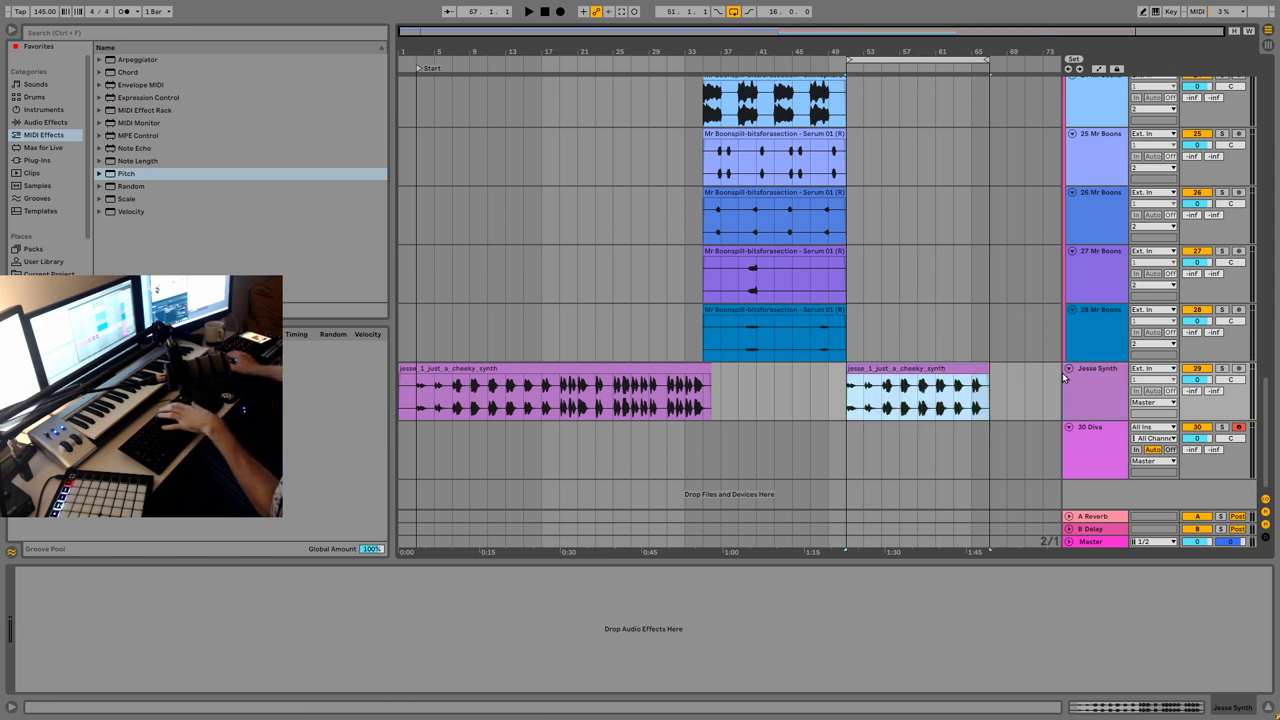
key("0")
Step: Set the insert position to bar 51 on the Diva track and search the browser for "piano"
left_click(847, 446)
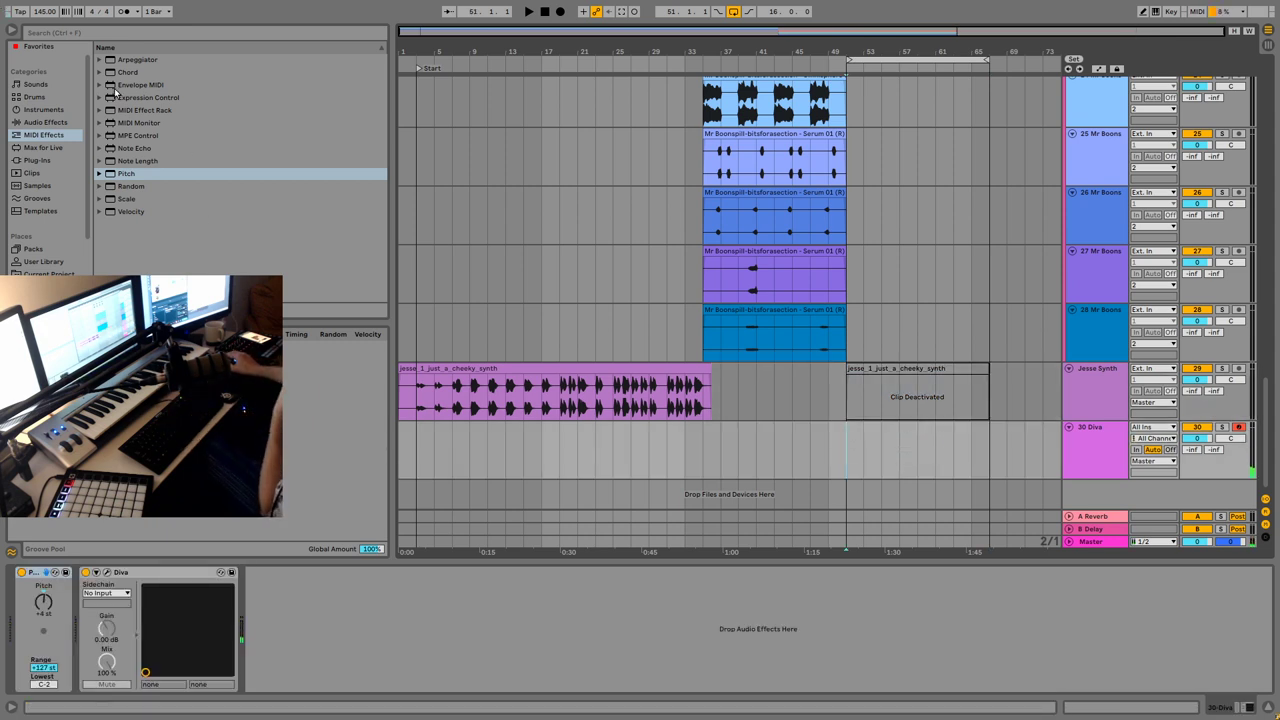
left_click(44, 110)
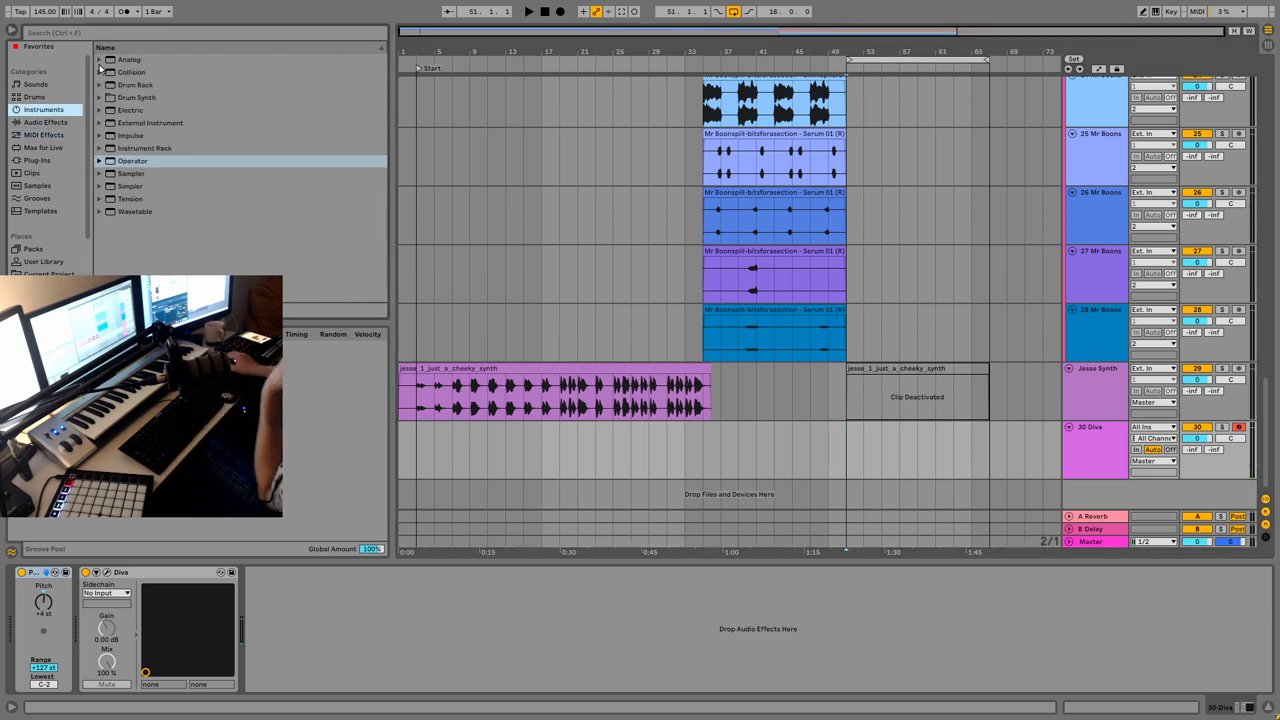
left_click(67, 33)
type("a")
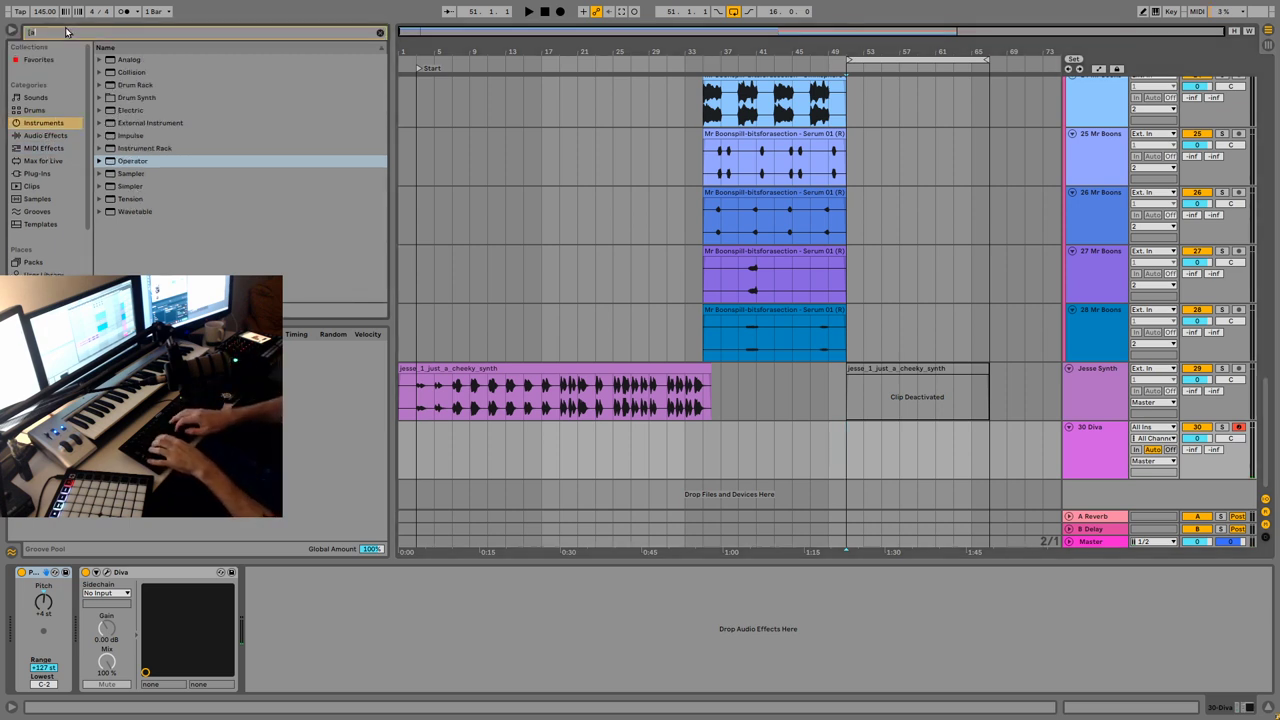
type("piano")
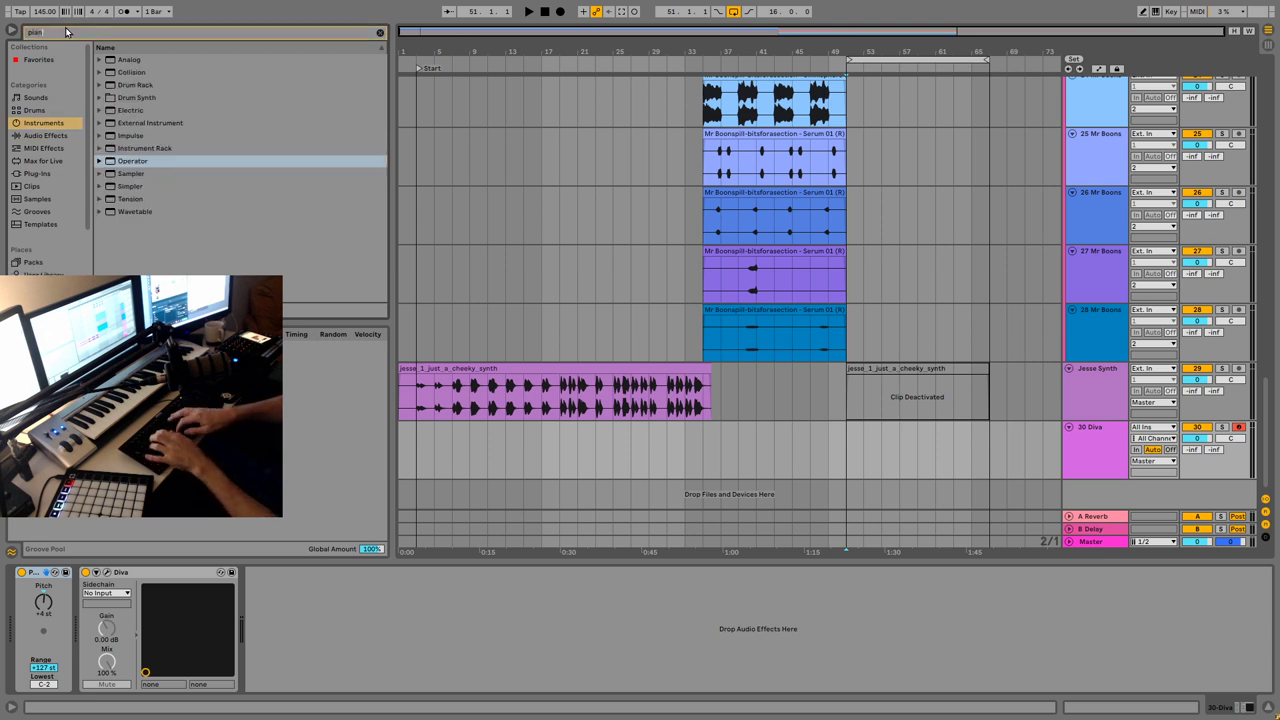
Step: Replace the Diva synth on track 30 with the Grand Piano.adg preset from the Piano & Keys sounds
left_click(45, 98)
left_click(97, 112)
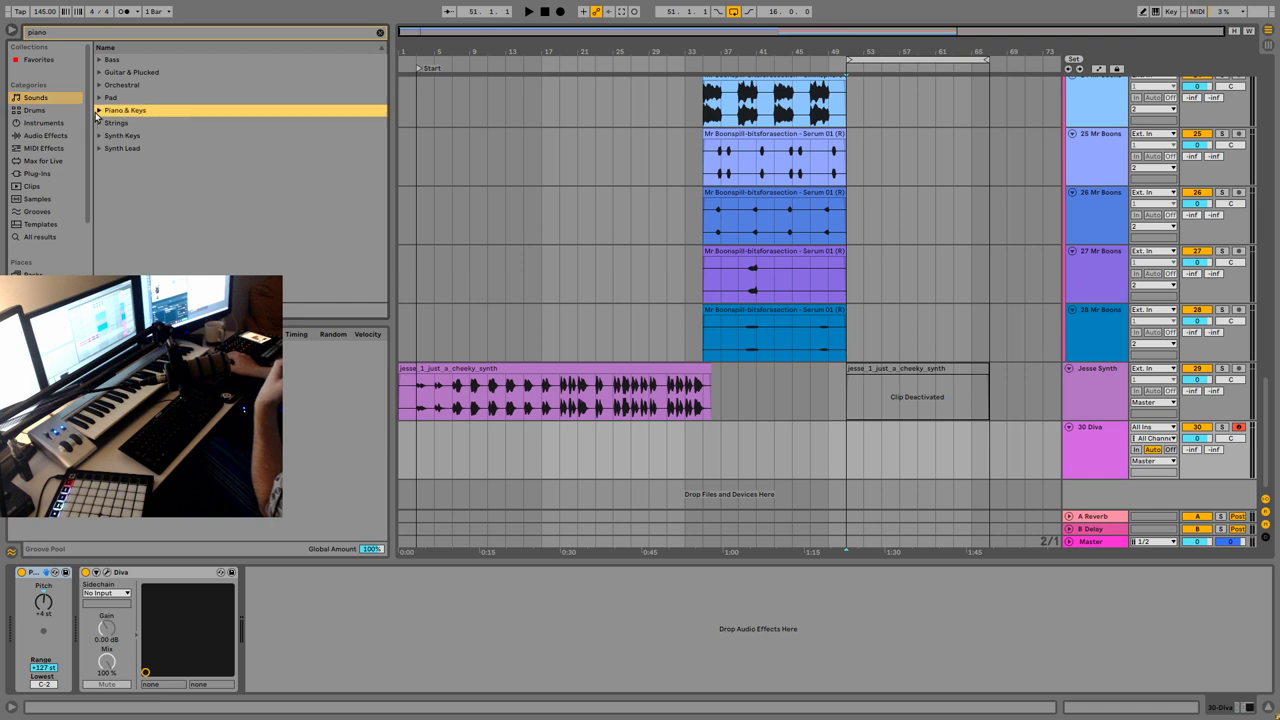
left_click(97, 113)
left_click(225, 150)
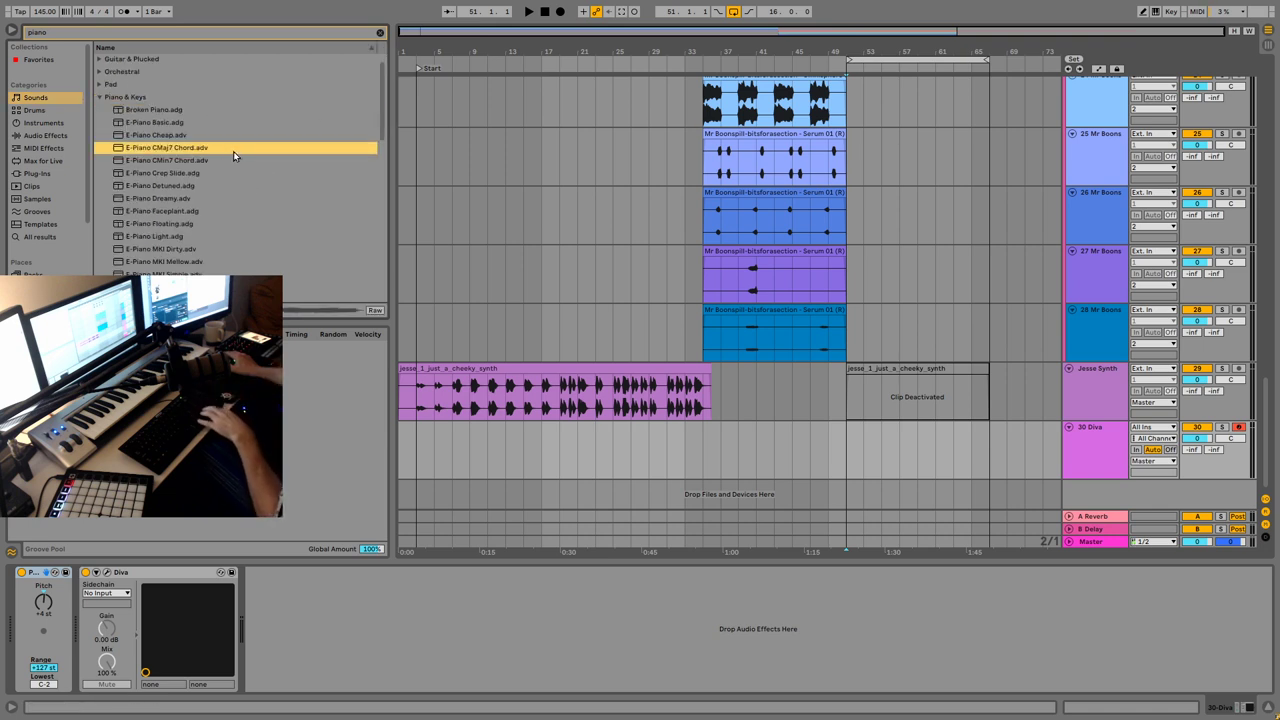
scroll(238, 156, "down", 2)
scroll(238, 156, "down", 10)
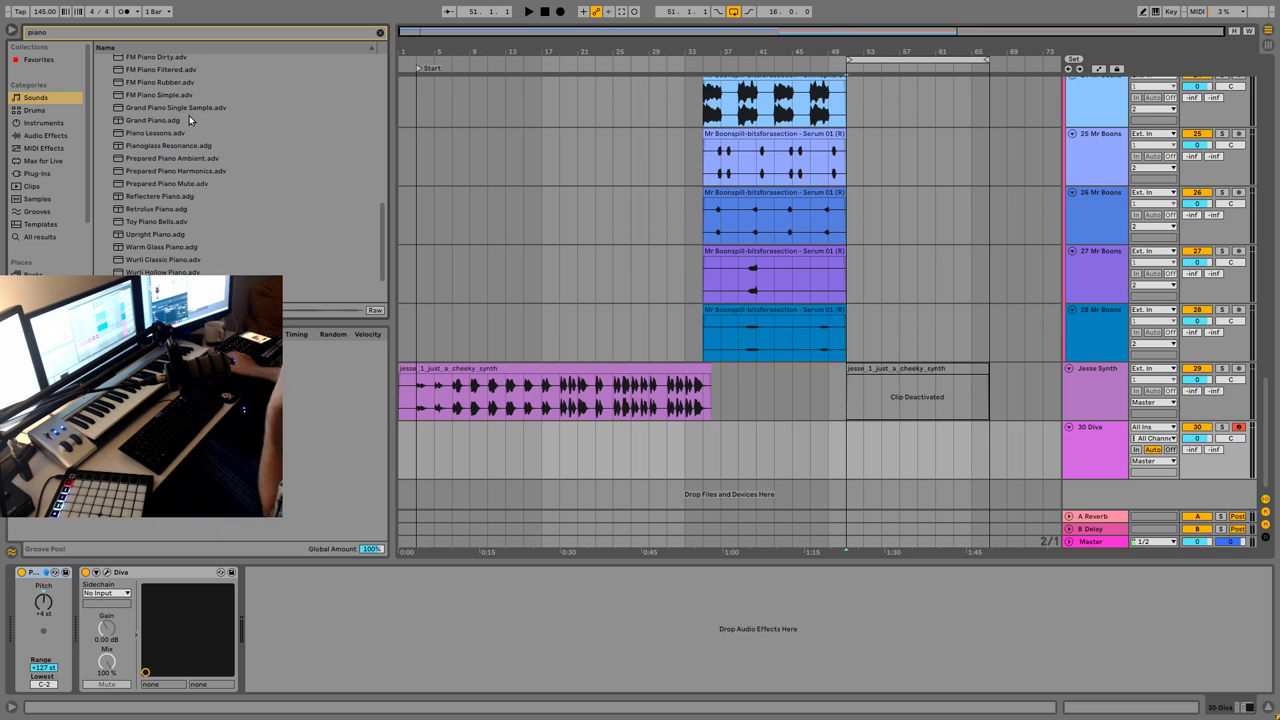
left_click(180, 121)
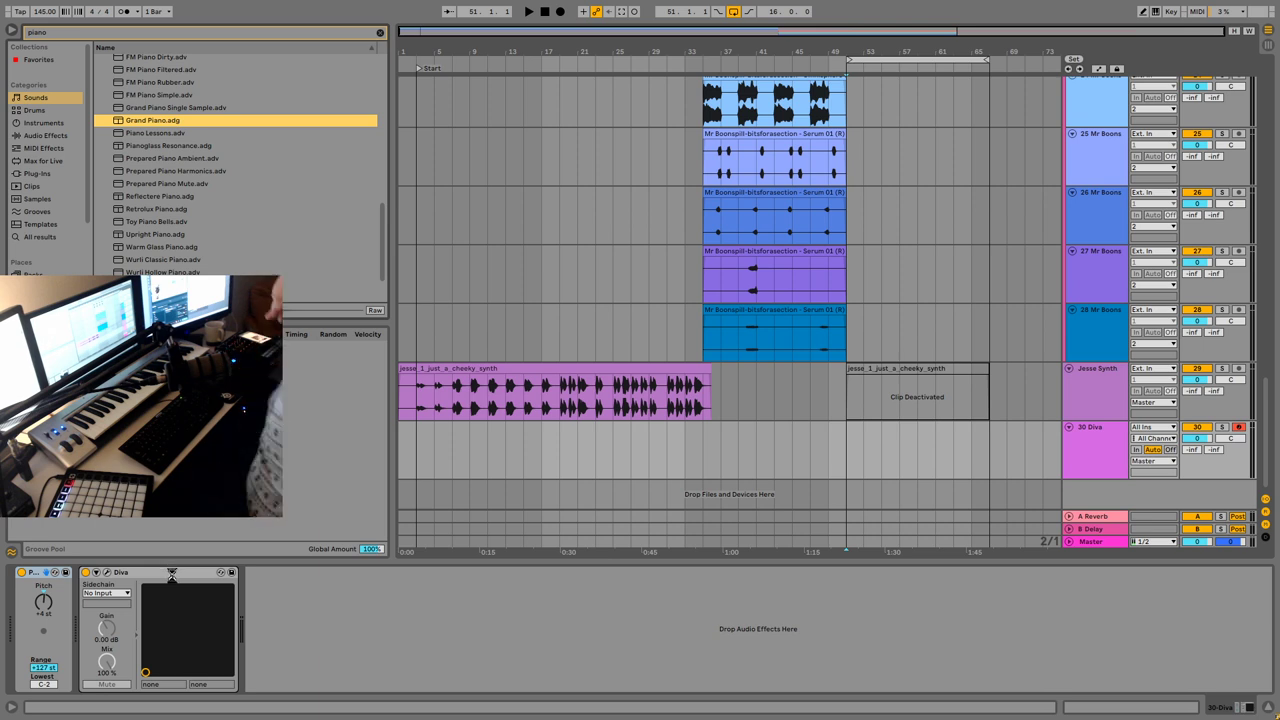
key("Return")
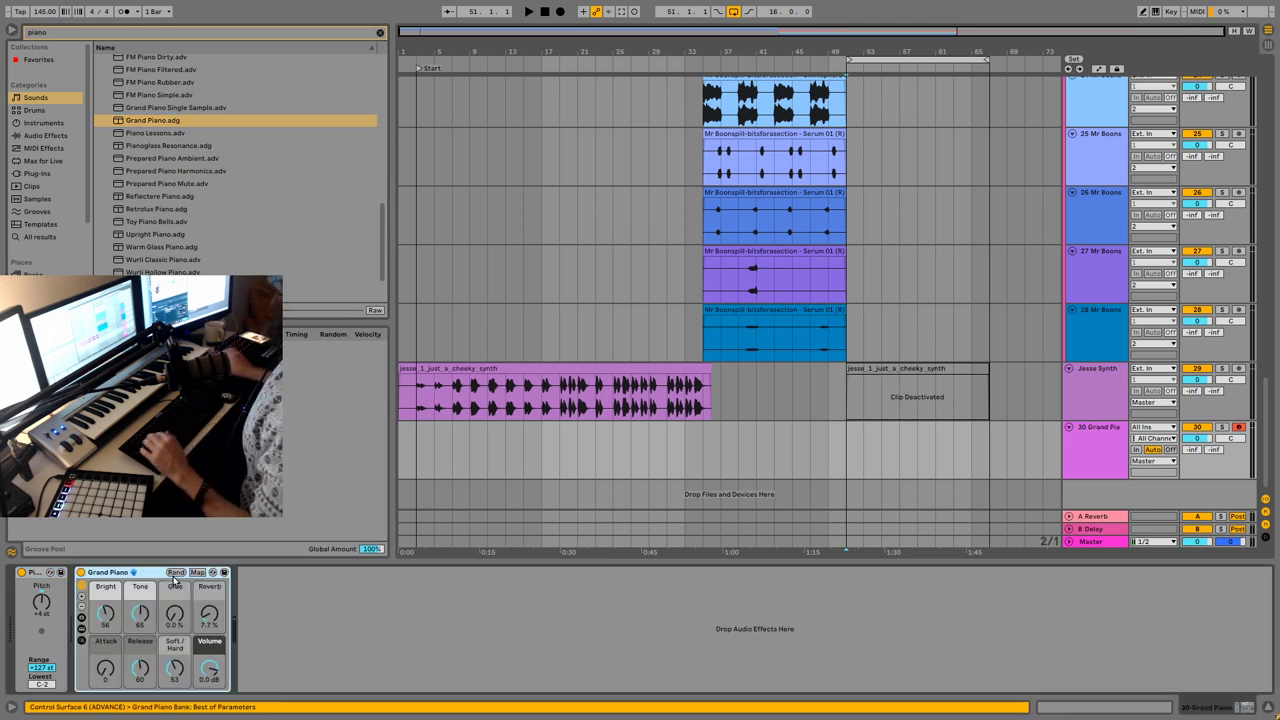
Step: Run playback from bar 51 to rehearse a part on the Grand Piano track
left_click(846, 463)
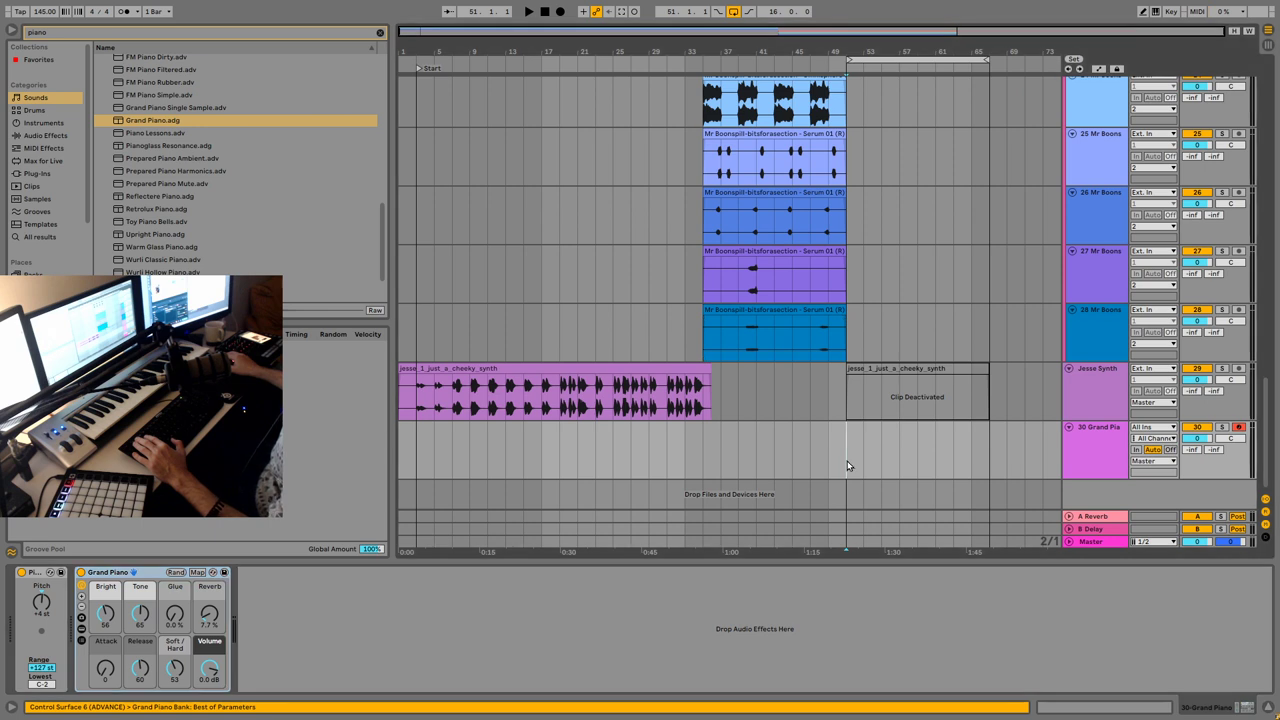
key("space")
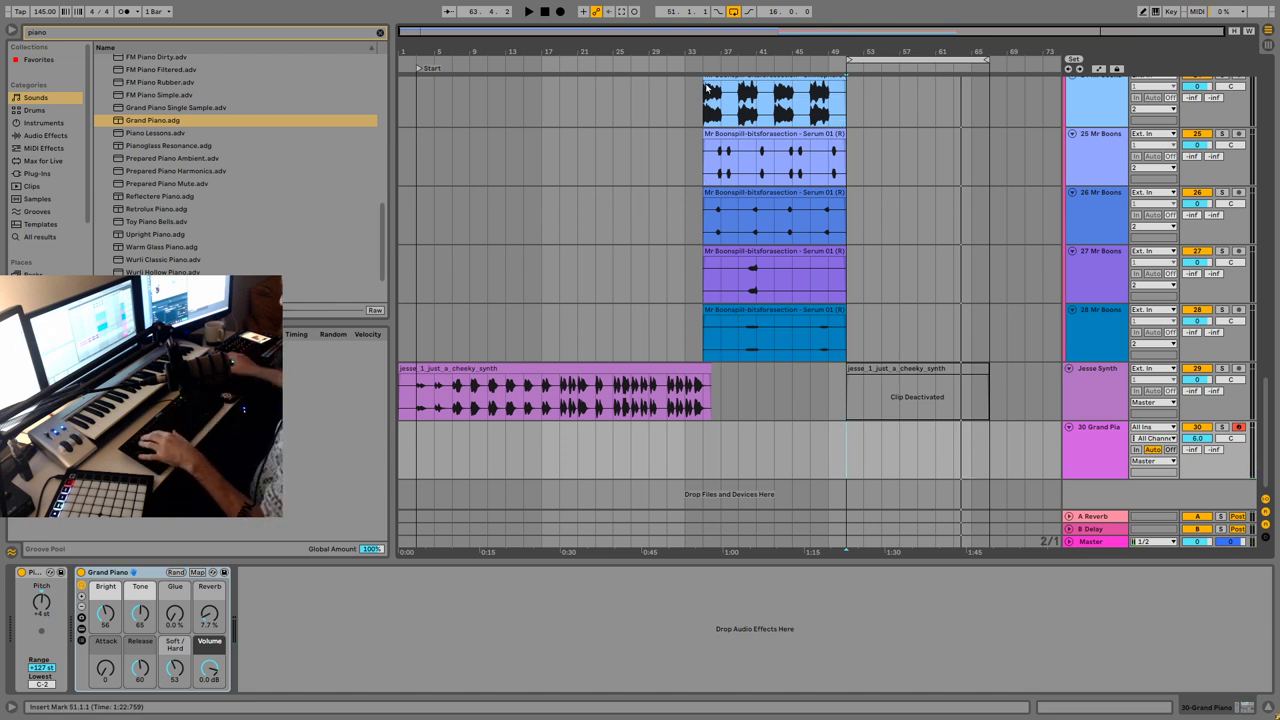
key("space")
left_click(1113, 441)
key("space")
right_click(1096, 433)
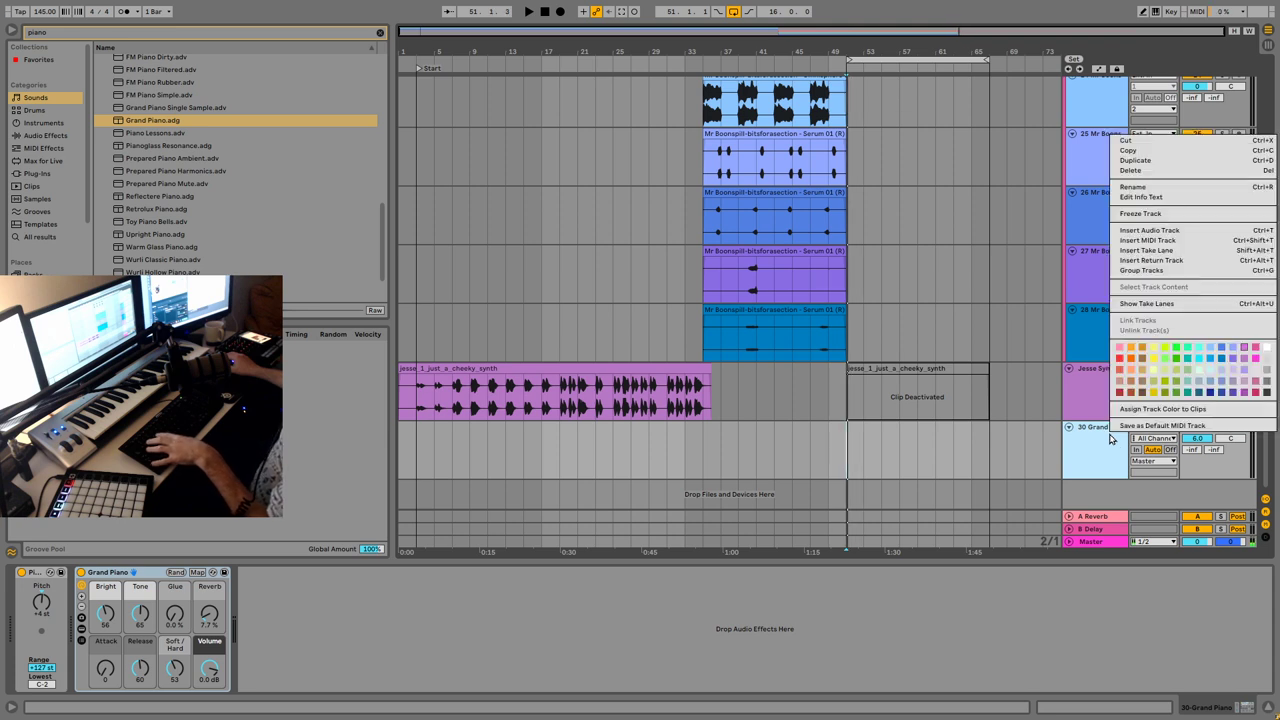
key("Escape")
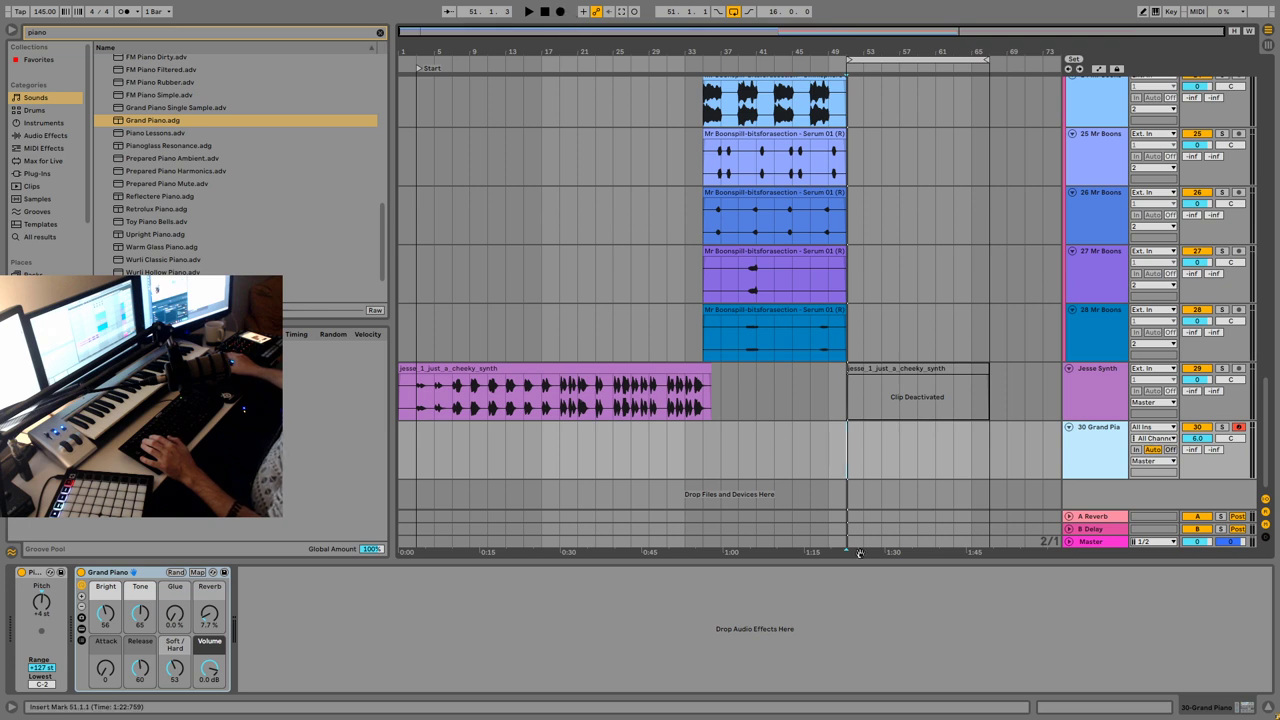
Step: Record a Grand Piano MIDI take with punch-in at bar 51, starting from bar 49, and play the take back from bar 51
left_click(831, 431)
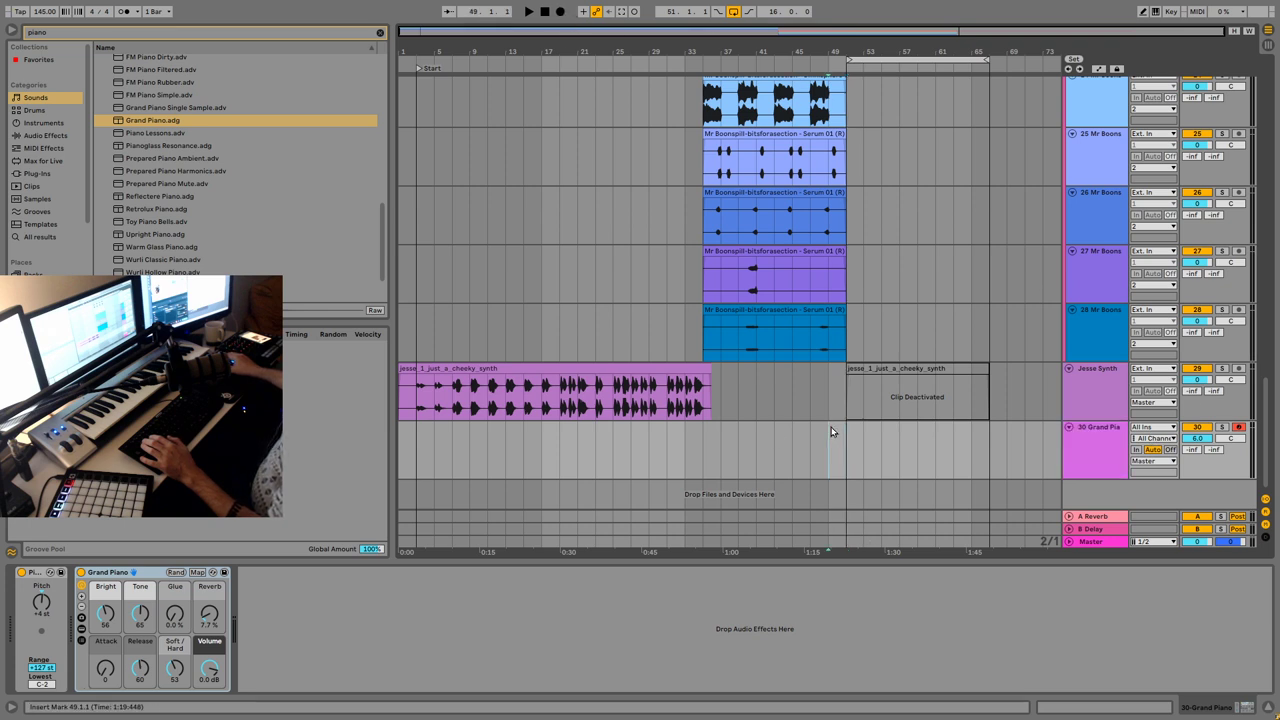
left_click(716, 12)
left_click(560, 12)
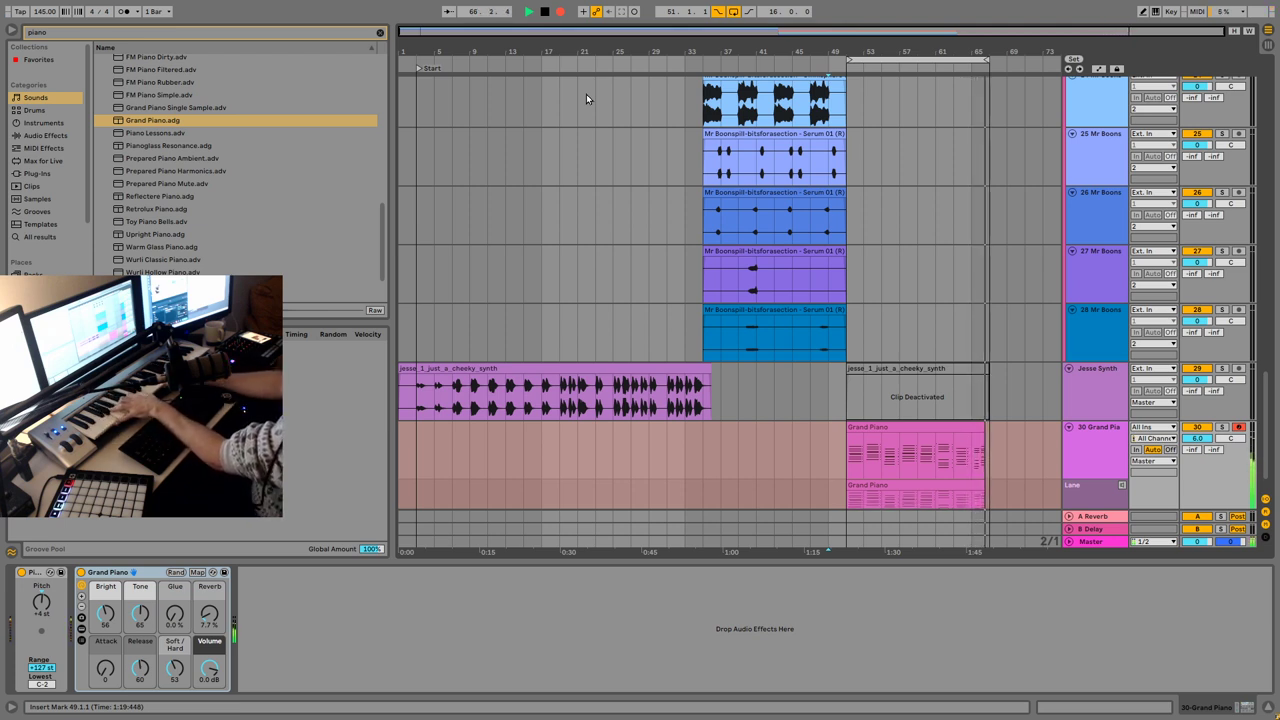
key("space")
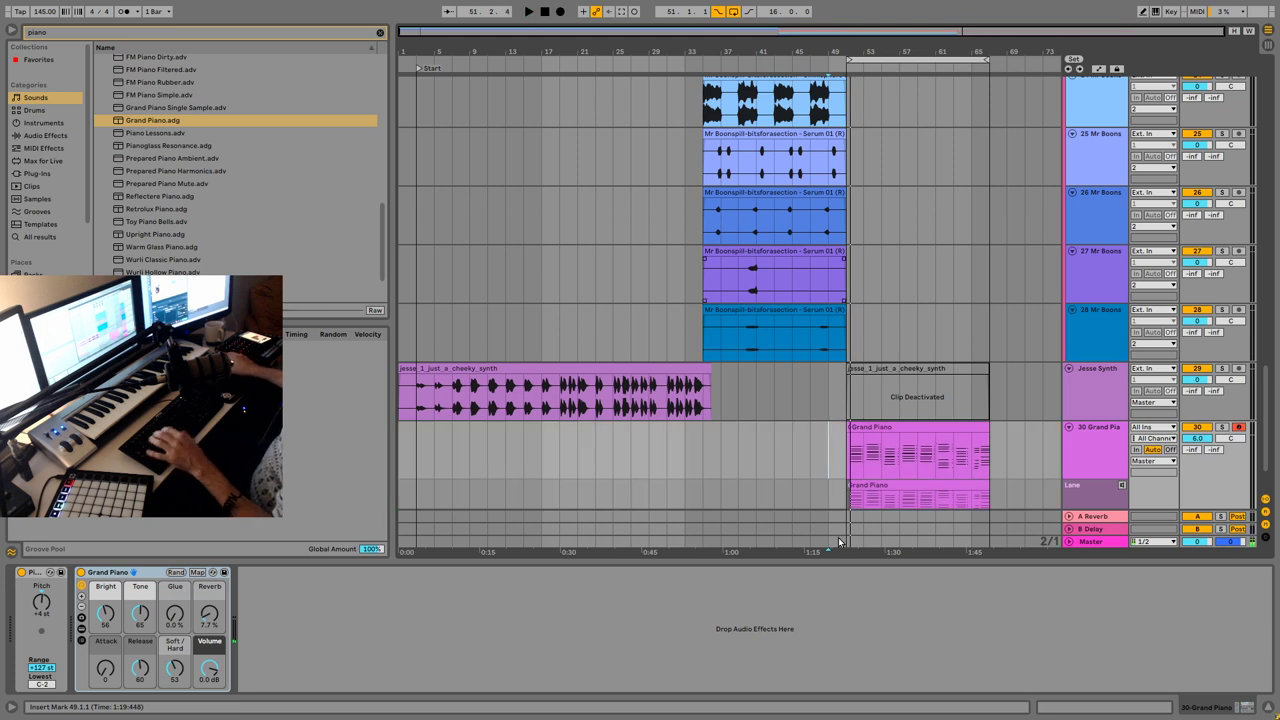
scroll(959, 397, "down", 1)
left_click(850, 421)
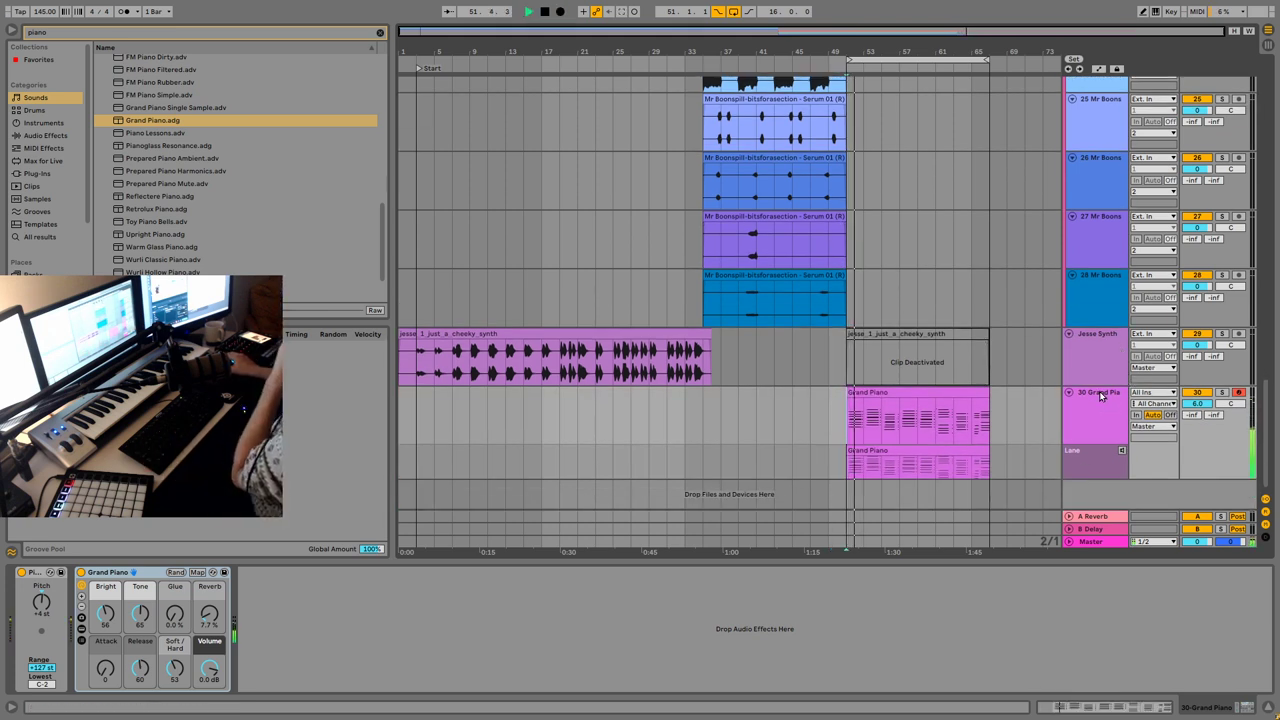
Step: Insert a MIDI track below the Grand Piano track and load the Operator instrument onto it
left_click(1100, 397)
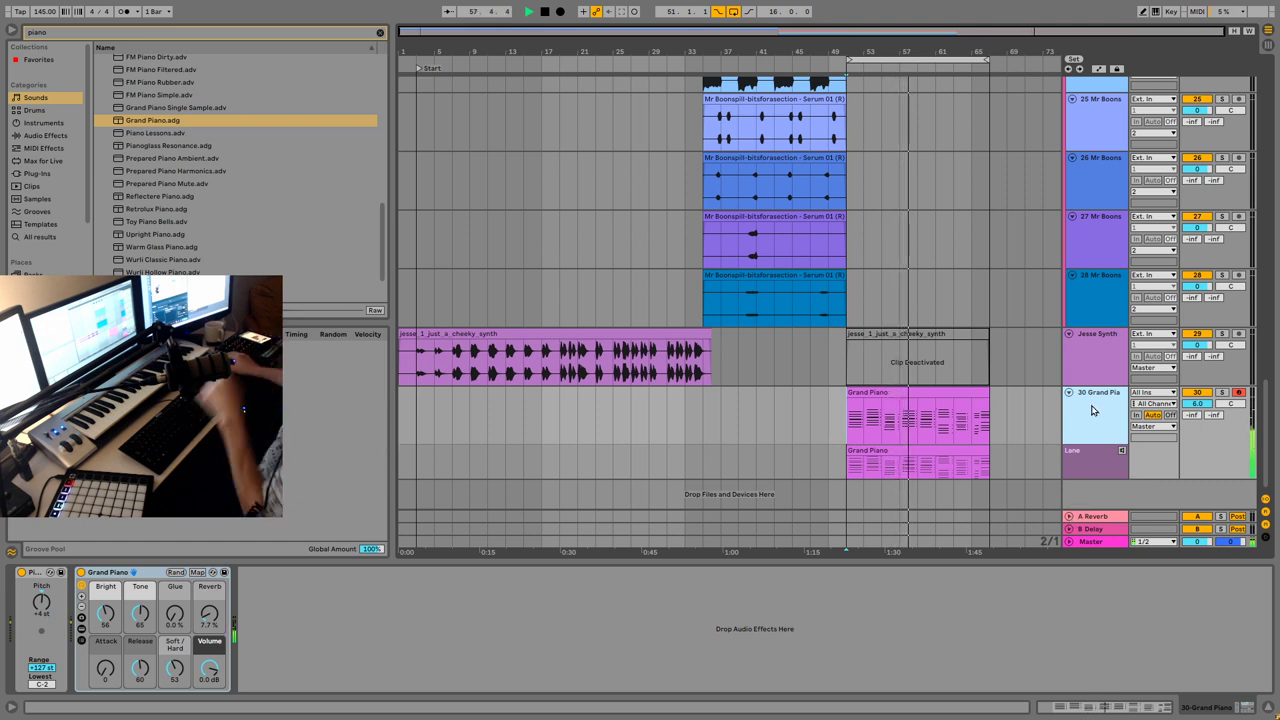
key("ctrl+shift+t")
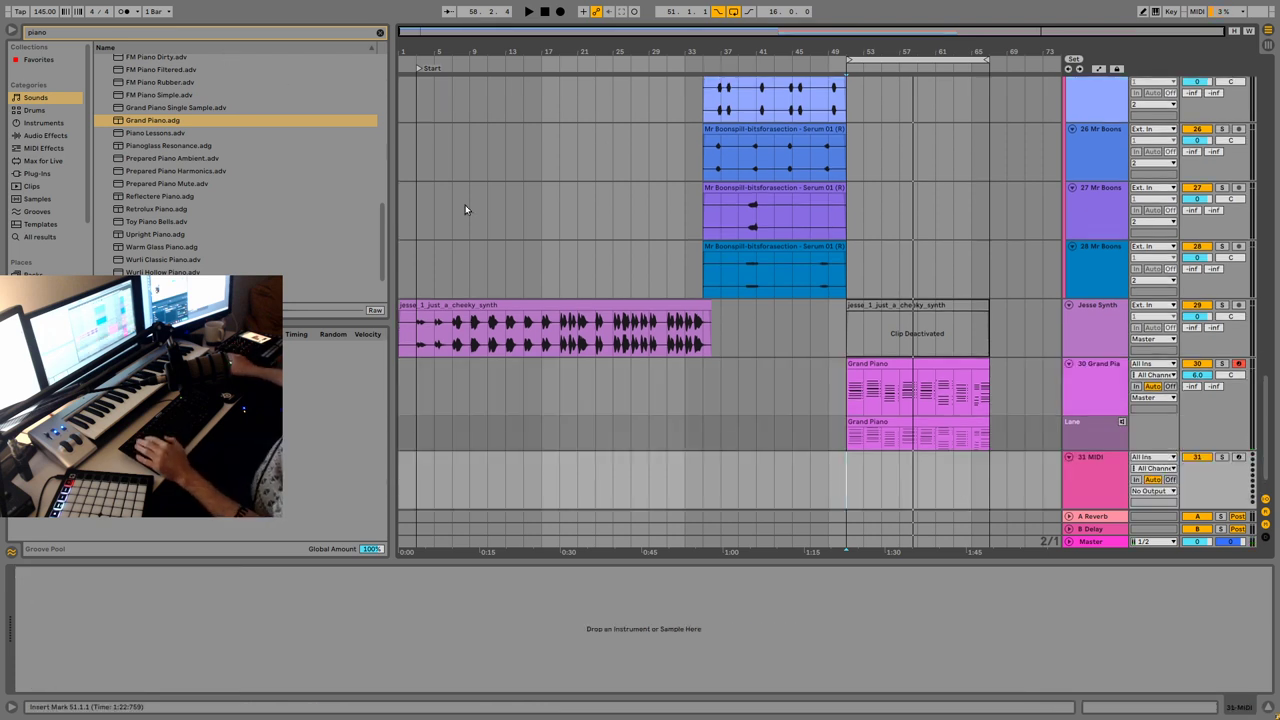
left_click(45, 123)
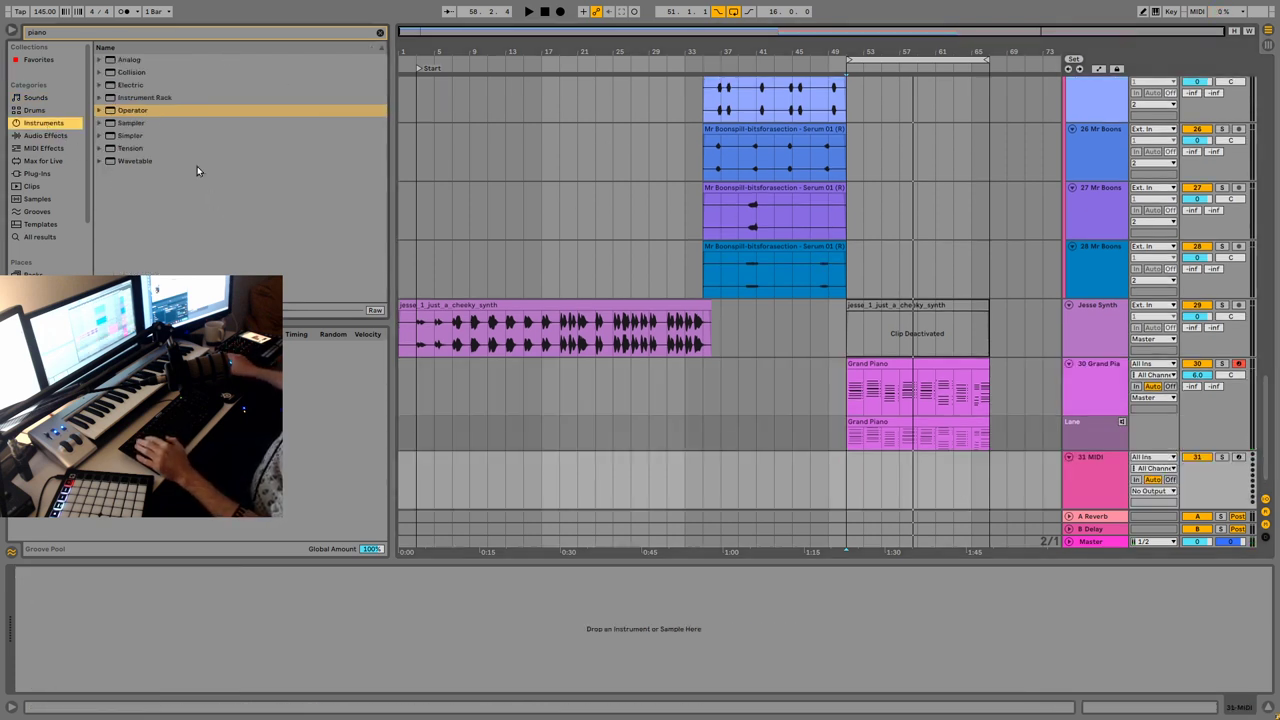
double_click(149, 112)
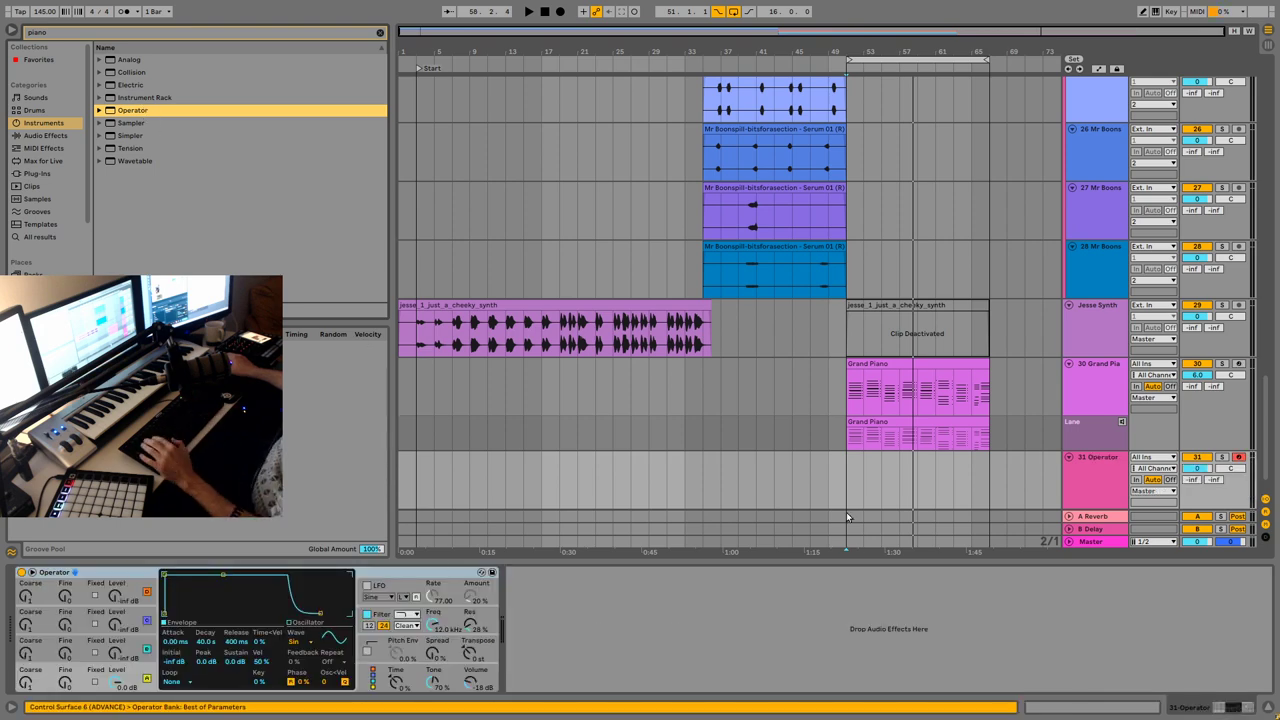
Step: Create an eight-bar MIDI clip at bar 51 on the Operator track and draw a two-bar E3 note at its start
left_click_drag(847, 490, 923, 458)
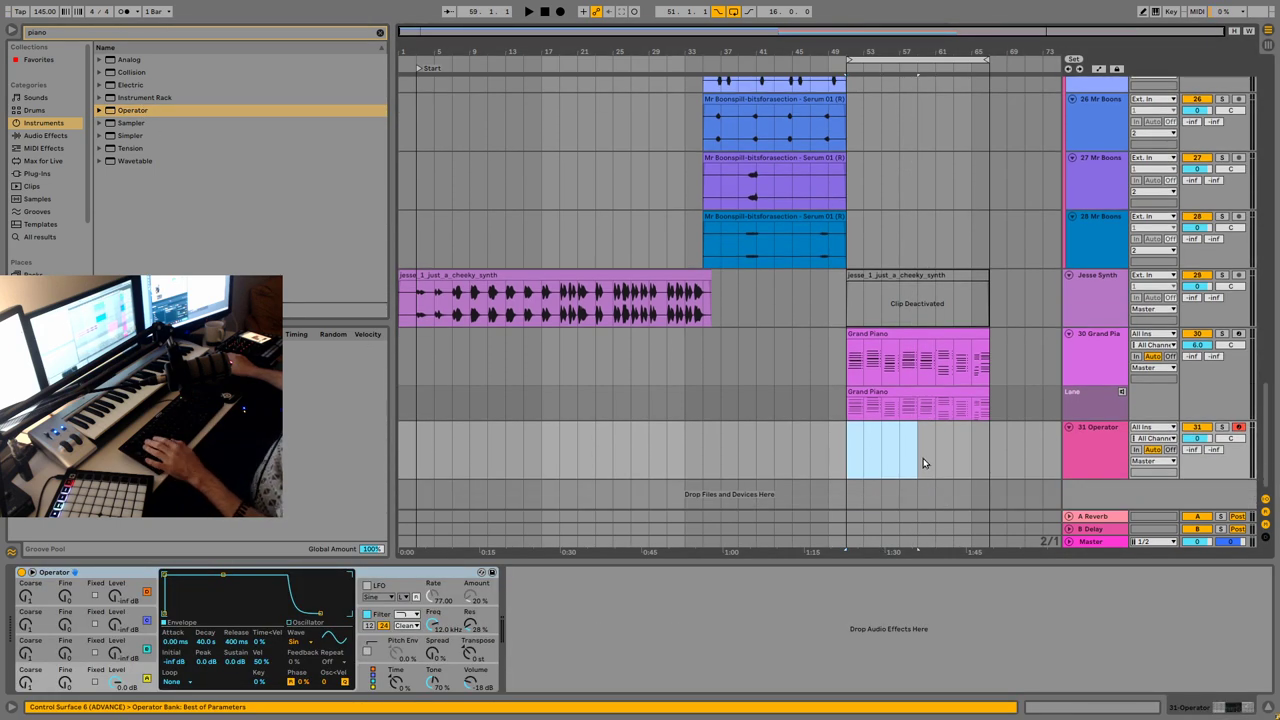
key("ctrl+shift+m")
left_click(314, 640)
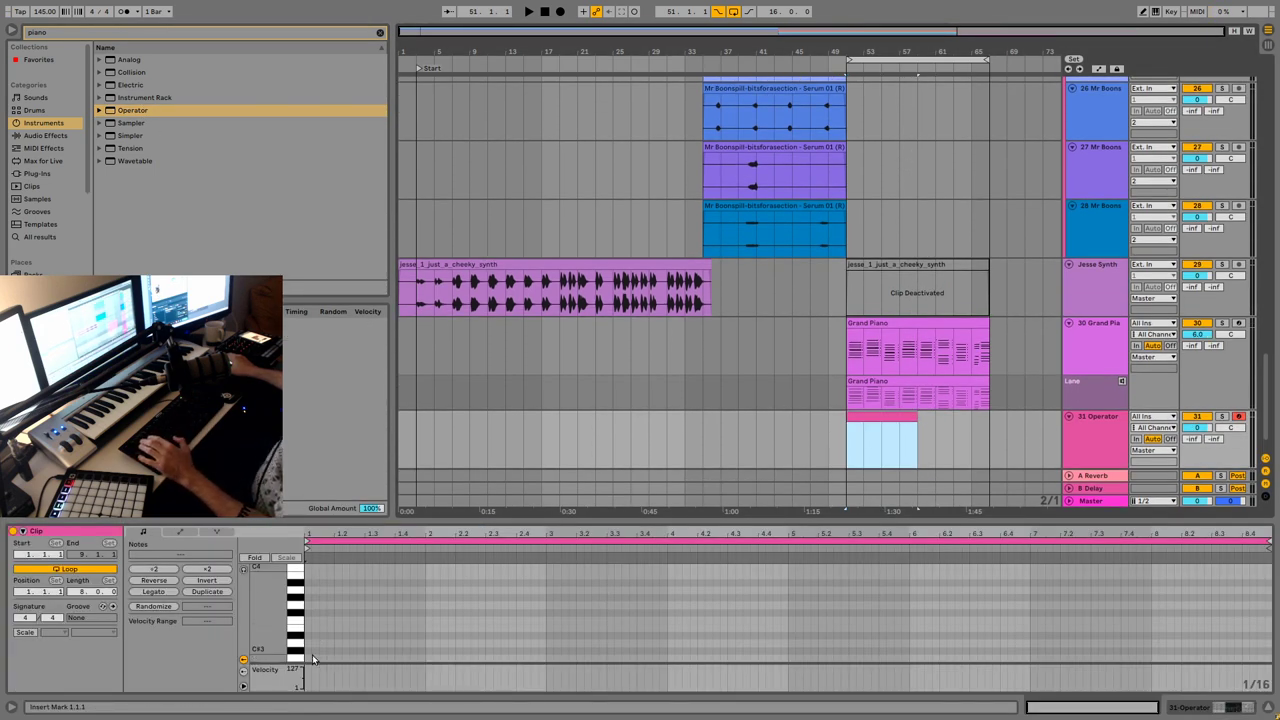
left_click(311, 633)
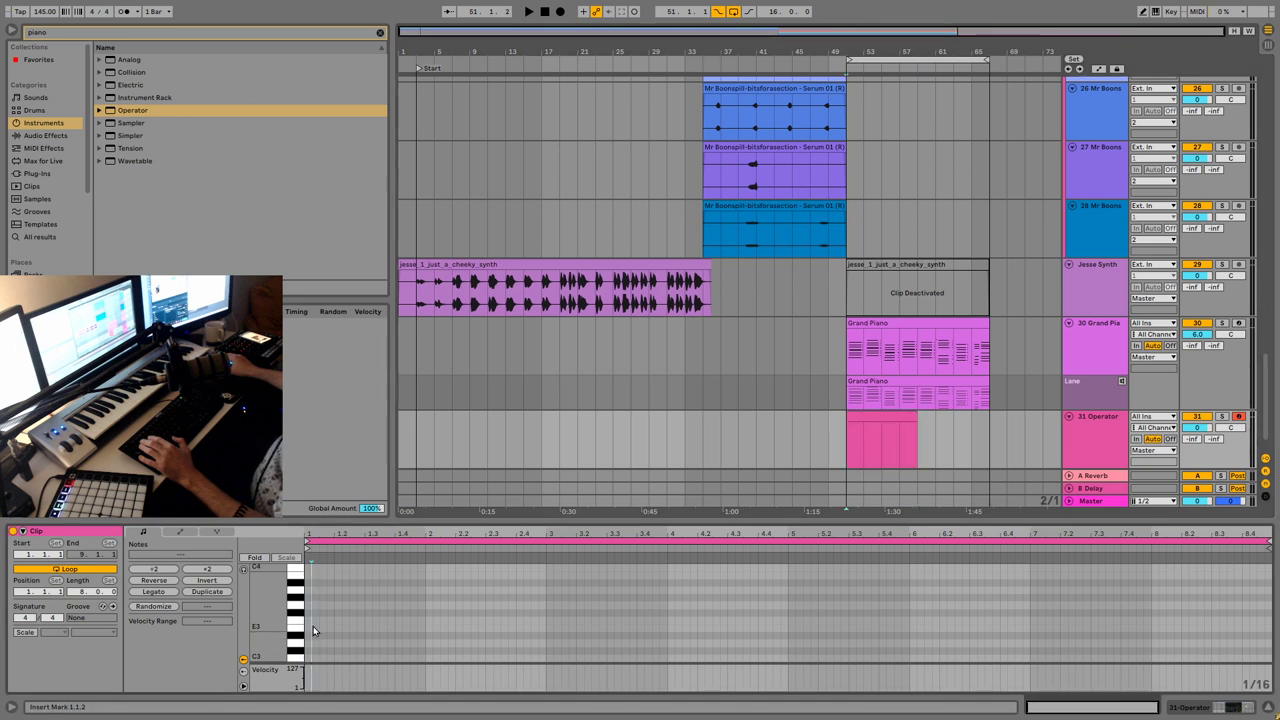
double_click(310, 628)
left_click_drag(312, 628, 535, 628)
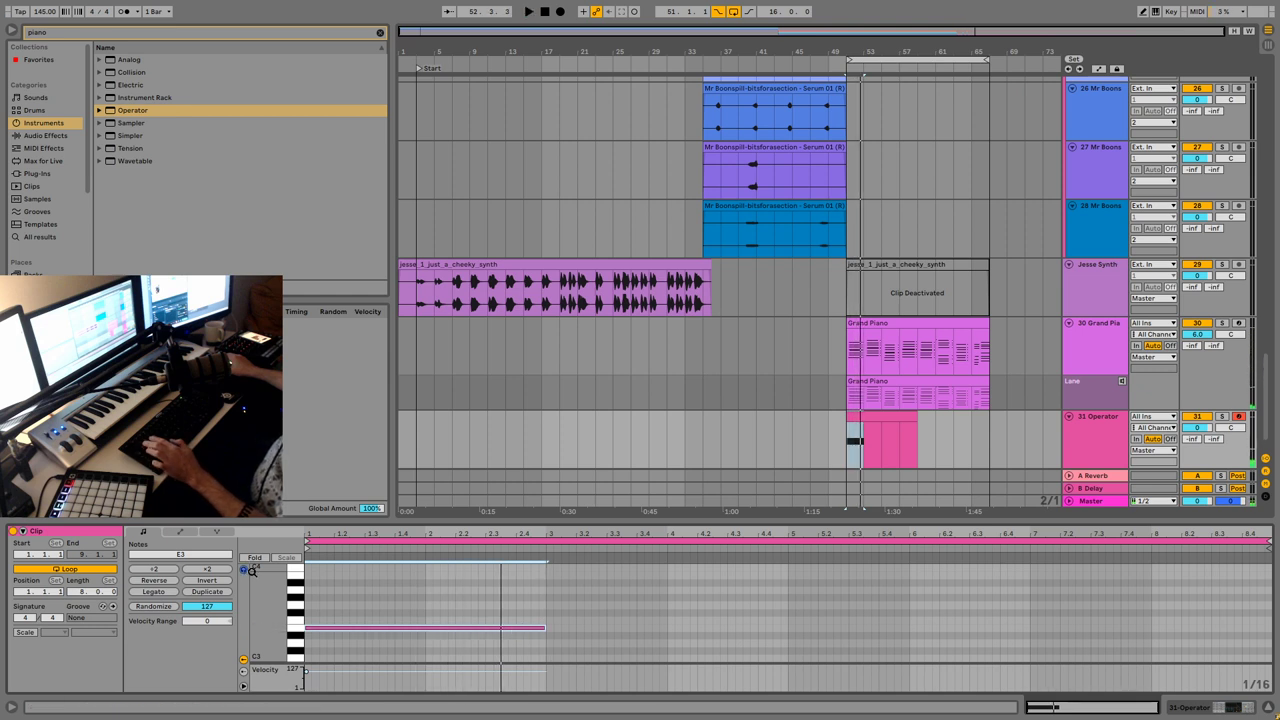
Step: Copy the two-bar note to G3 at clip bar 3, C3 at bar 5 and F3 at bar 7
left_click_drag(313, 630, 566, 614)
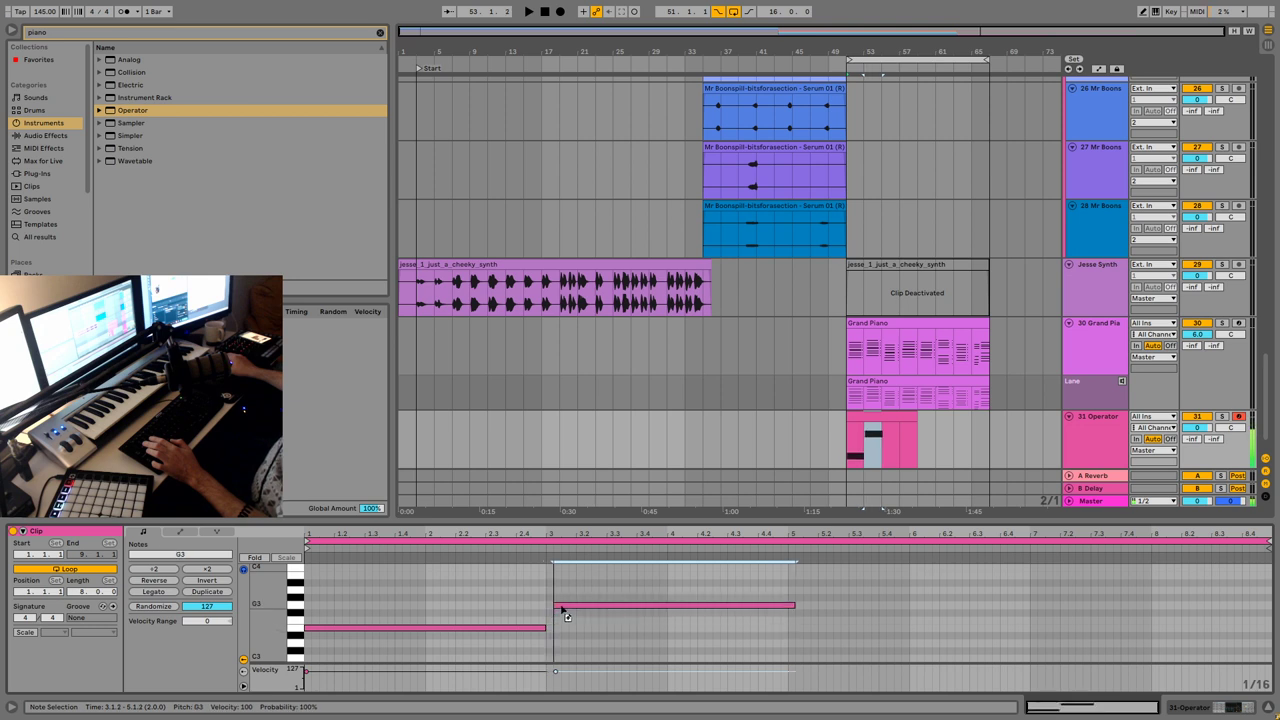
left_click_drag(646, 604, 875, 651)
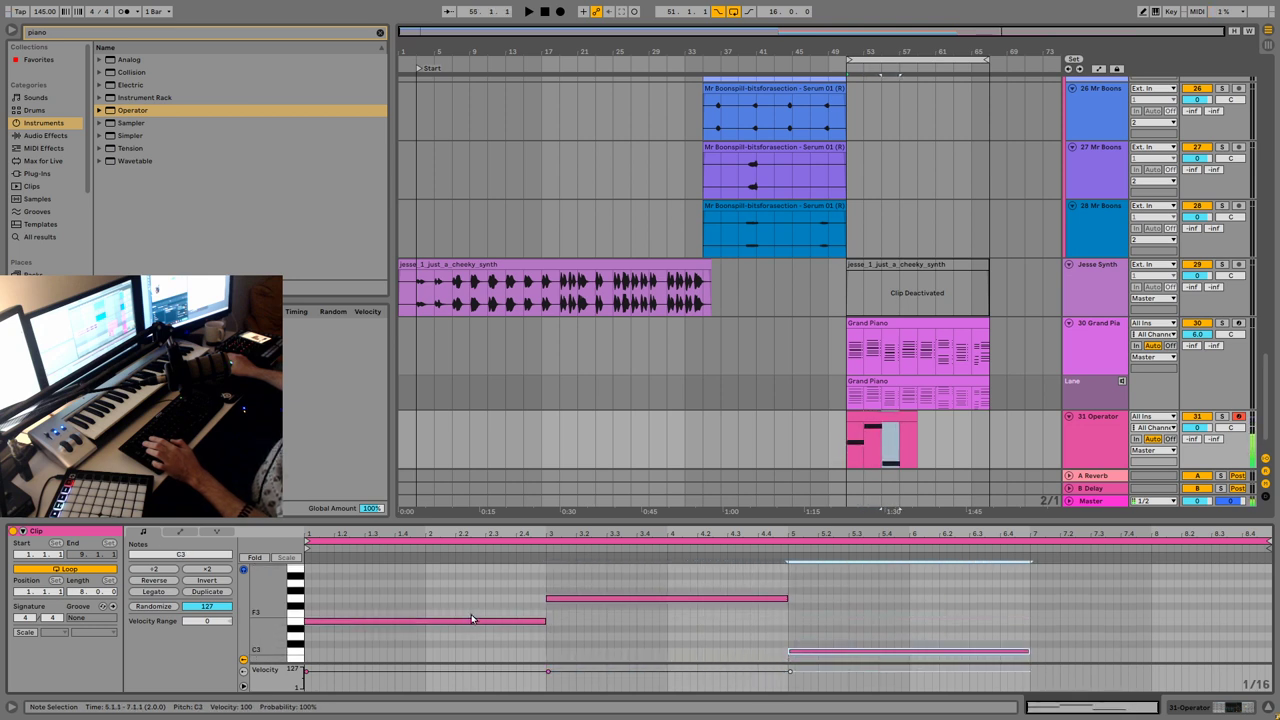
left_click(471, 618)
left_click(640, 600)
left_click(880, 652)
scroll(976, 592, "down", 2)
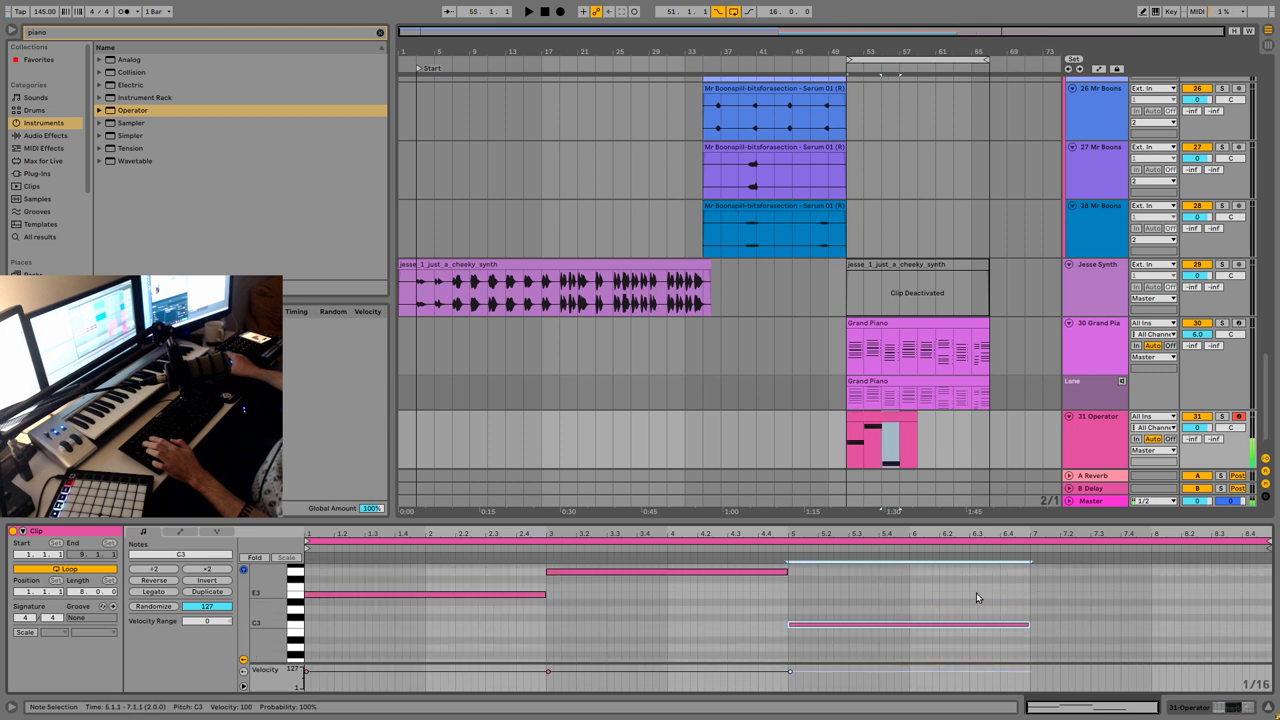
left_click(840, 600)
left_click_drag(813, 630, 1054, 597)
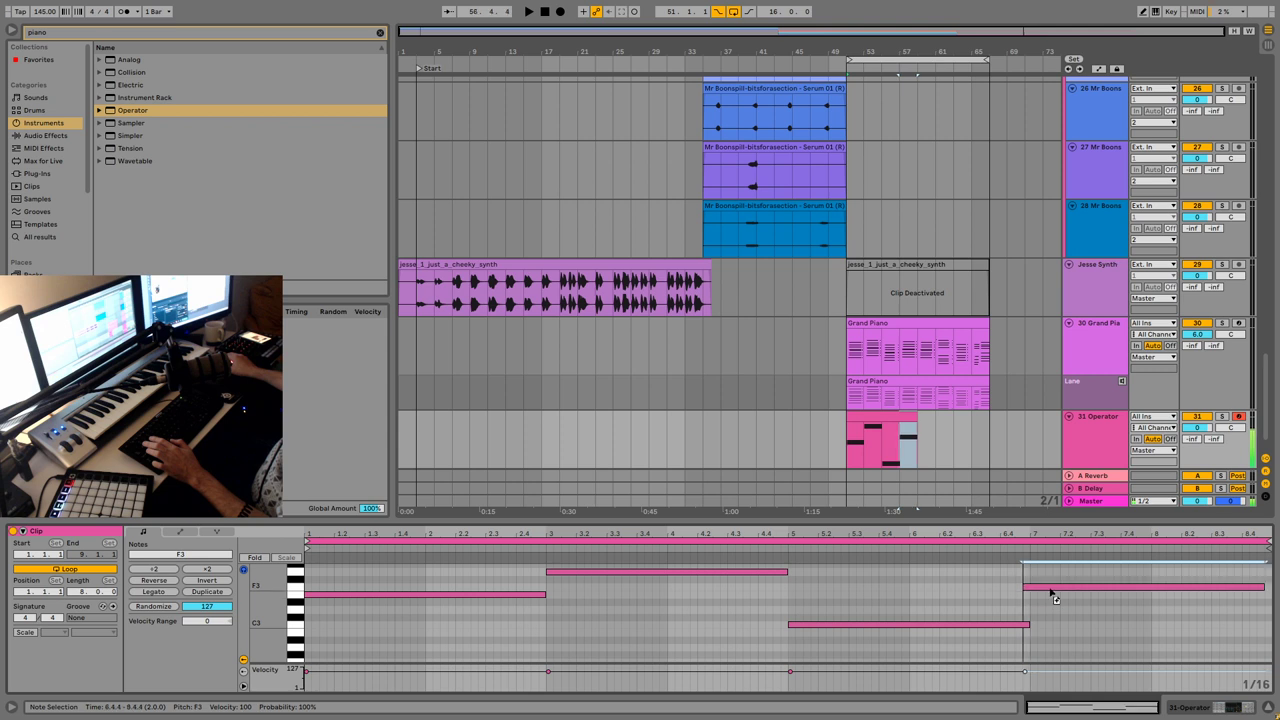
Step: Transpose all four notes down three octaves and raise the Operator track's volume to 2.9 dB while playing from bar 51
key("ctrl+a")
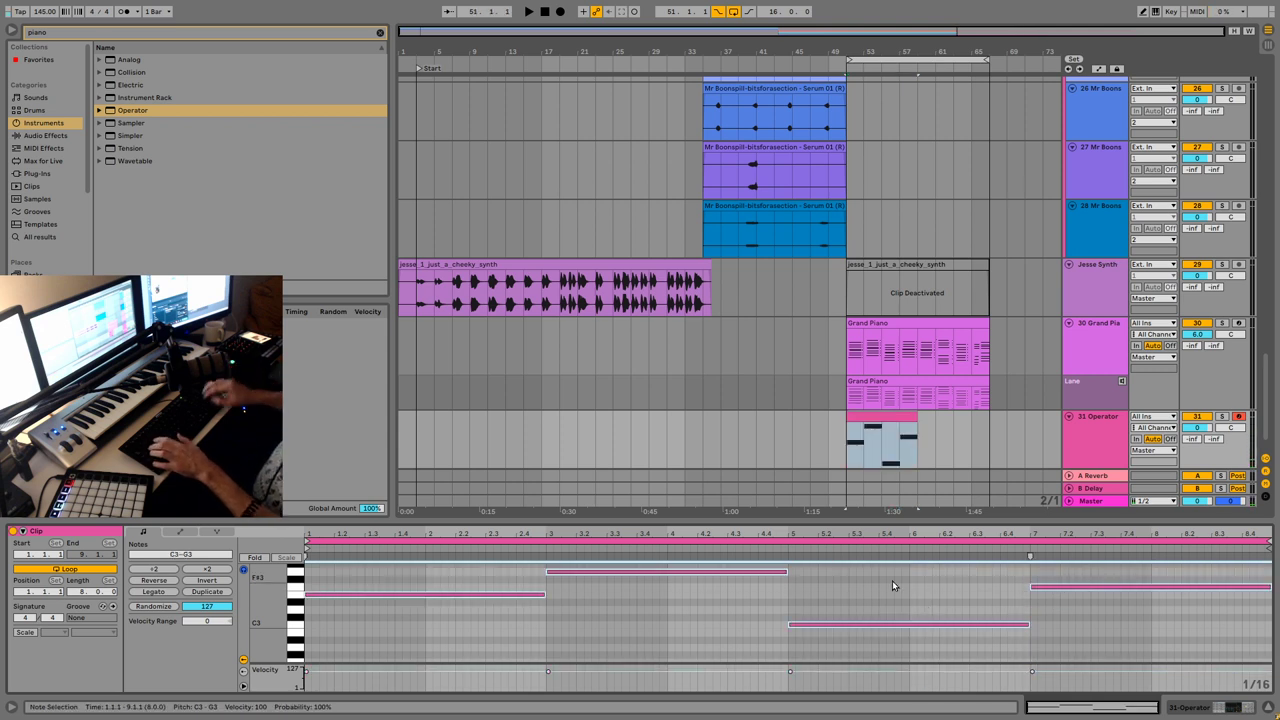
key("shift+Down")
key("shift+Down")
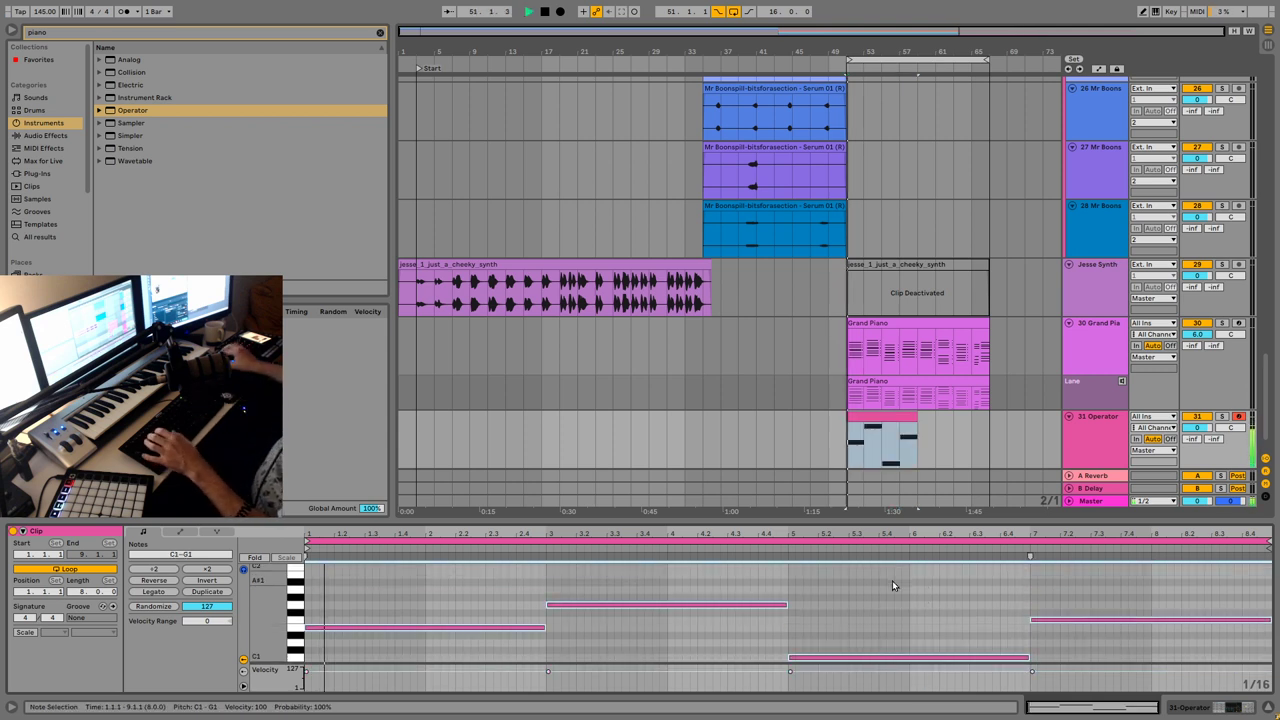
key("space")
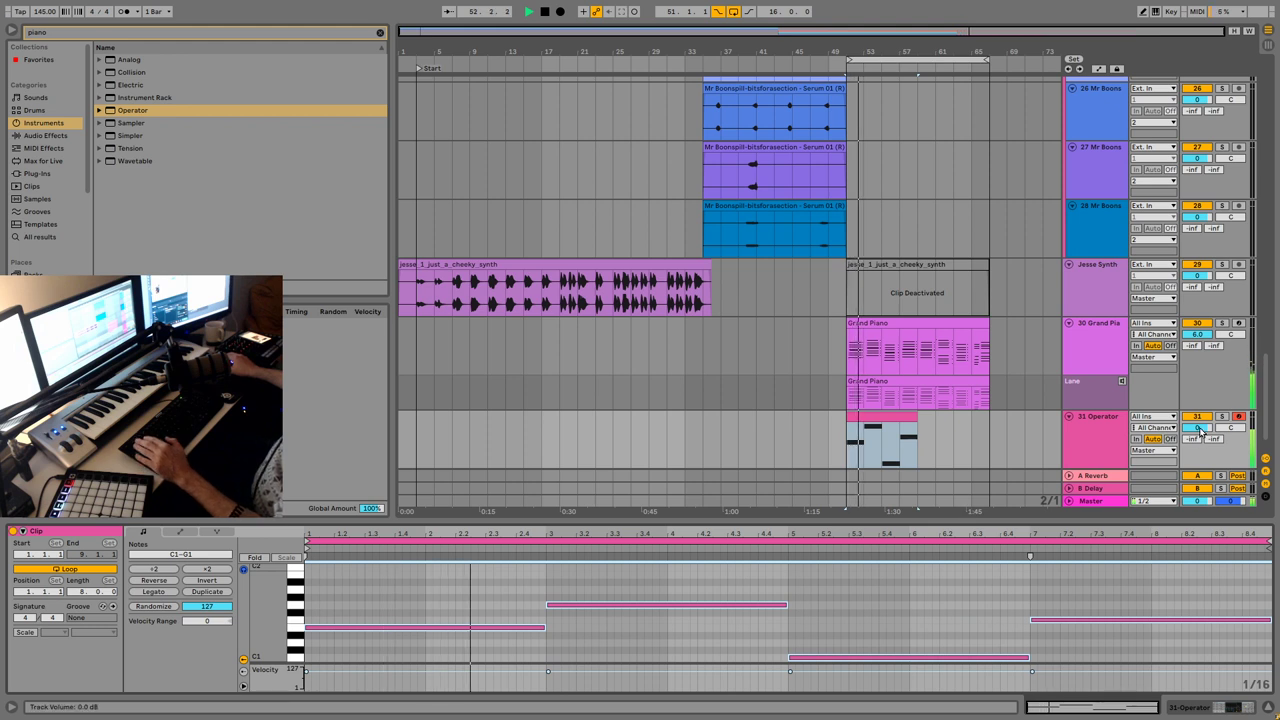
left_click_drag(1197, 427, 1197, 434)
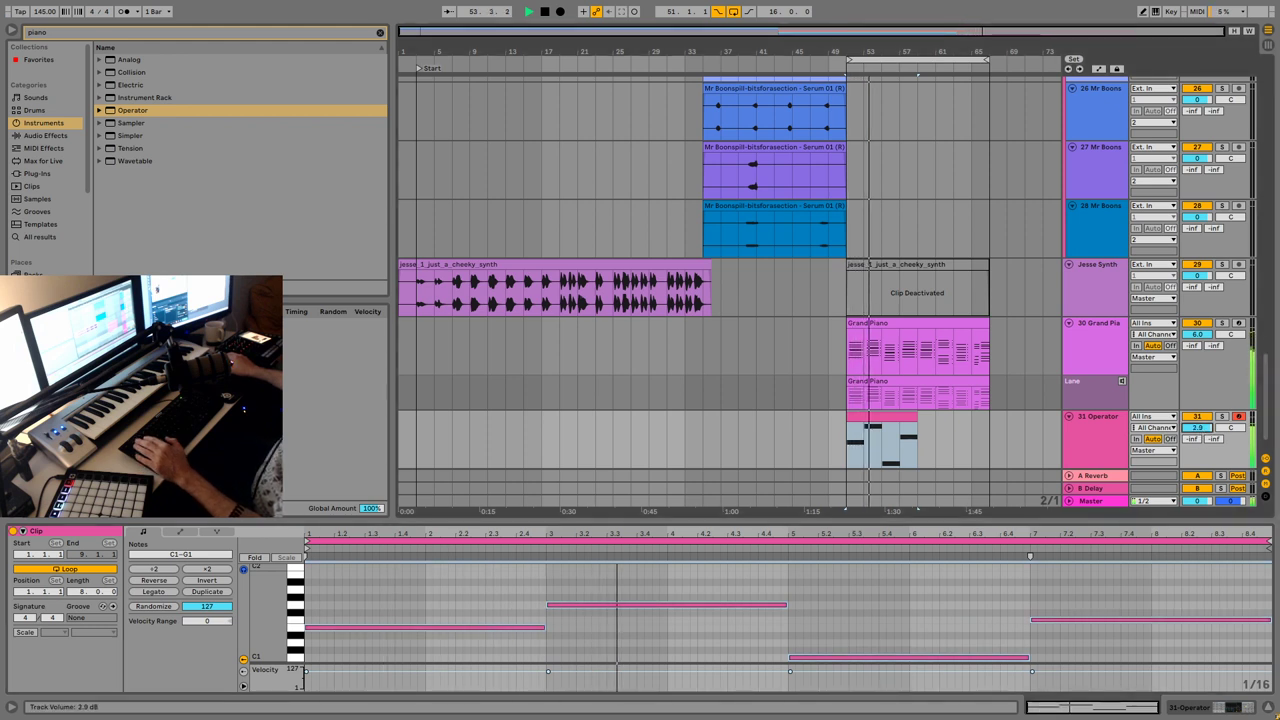
key("shift+Down")
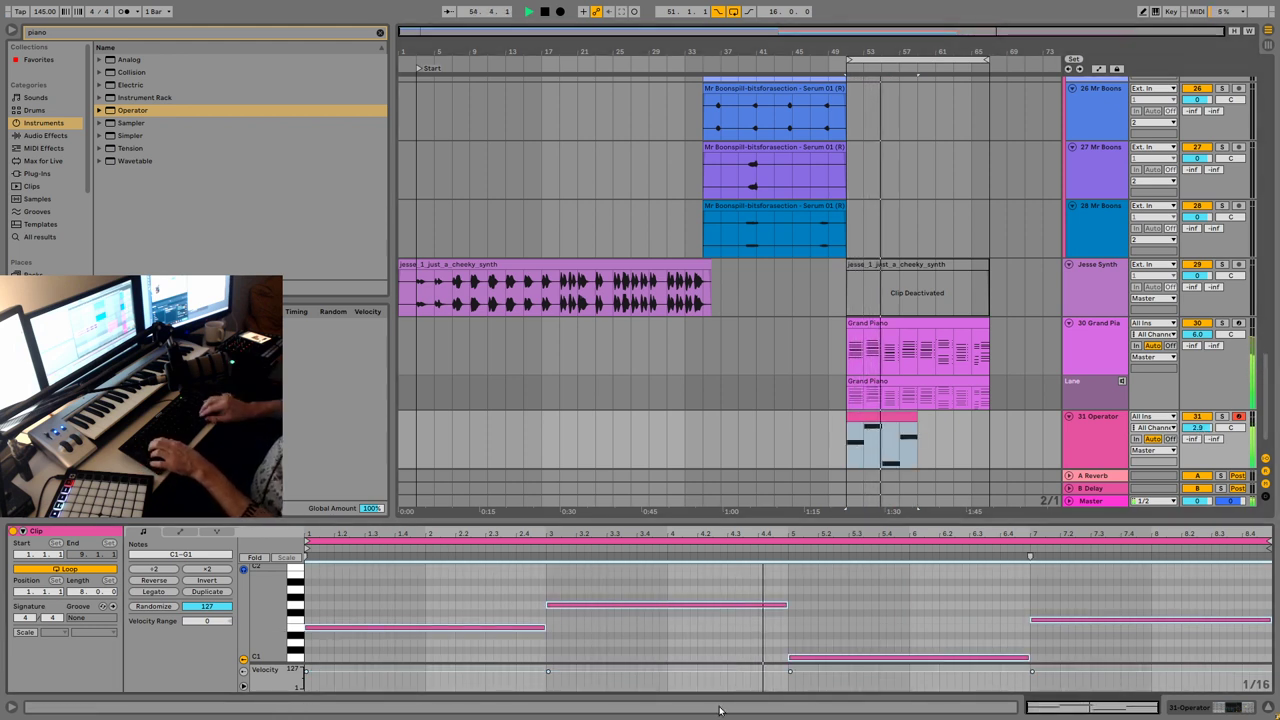
key("space")
key("space")
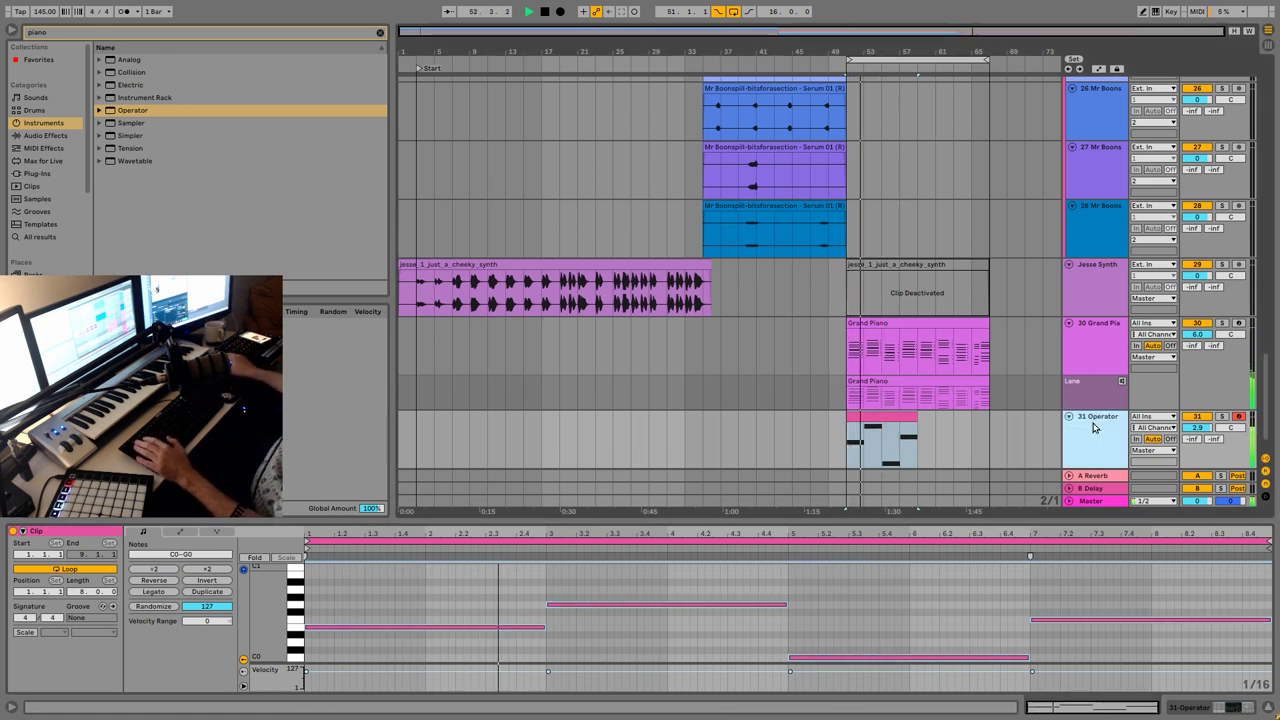
Step: Try to shift the clip's first note one beat later and trim its end, and undo the change
key("shift+Tab")
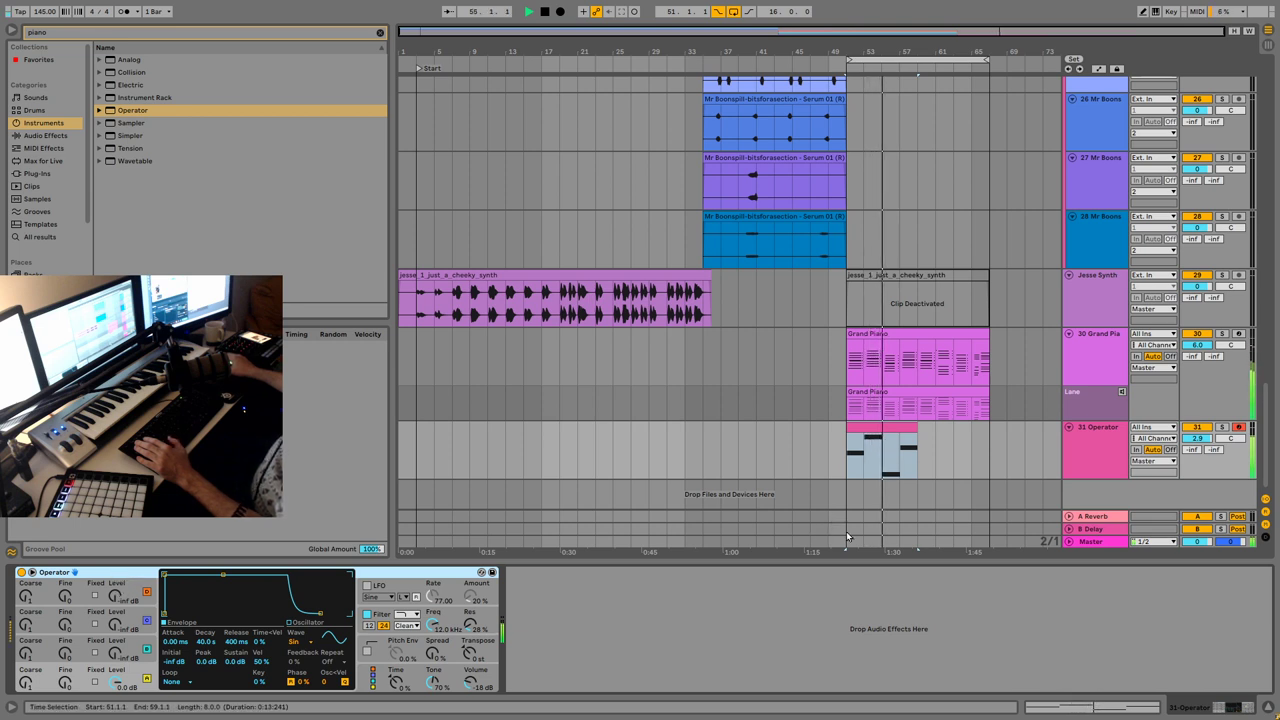
double_click(865, 428)
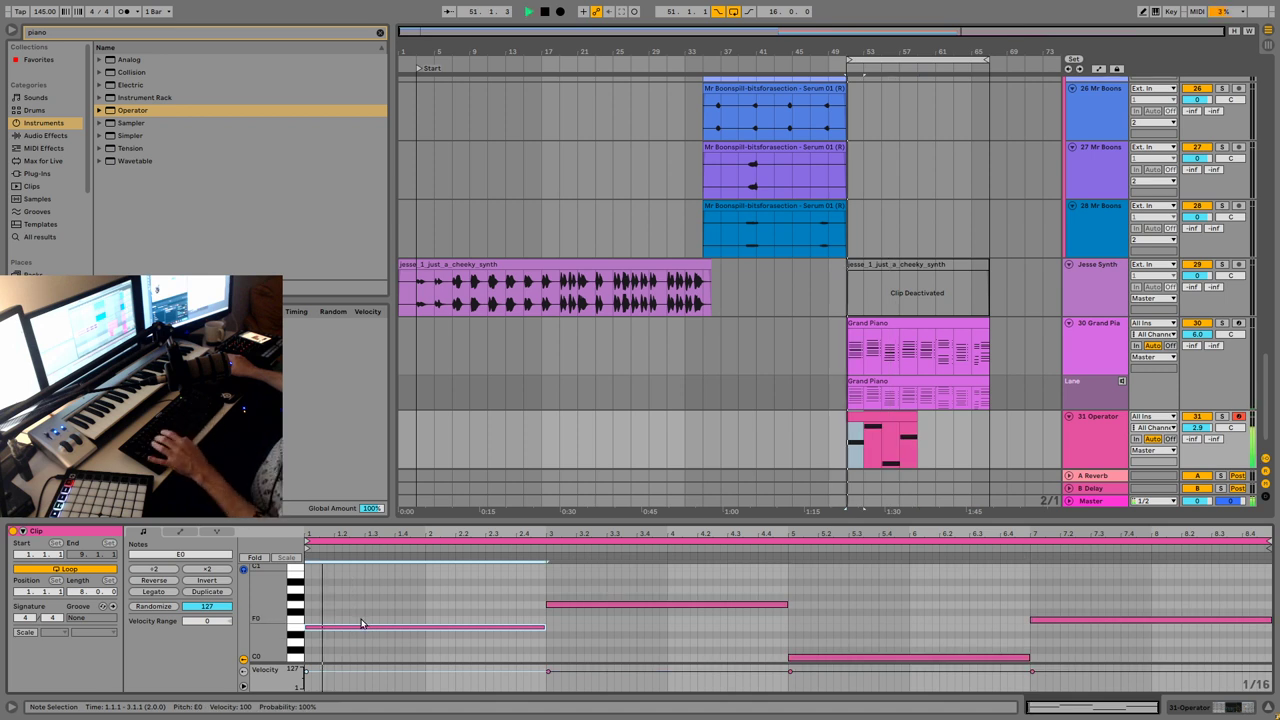
key("Right")
key("Right")
key("Right")
key("Right")
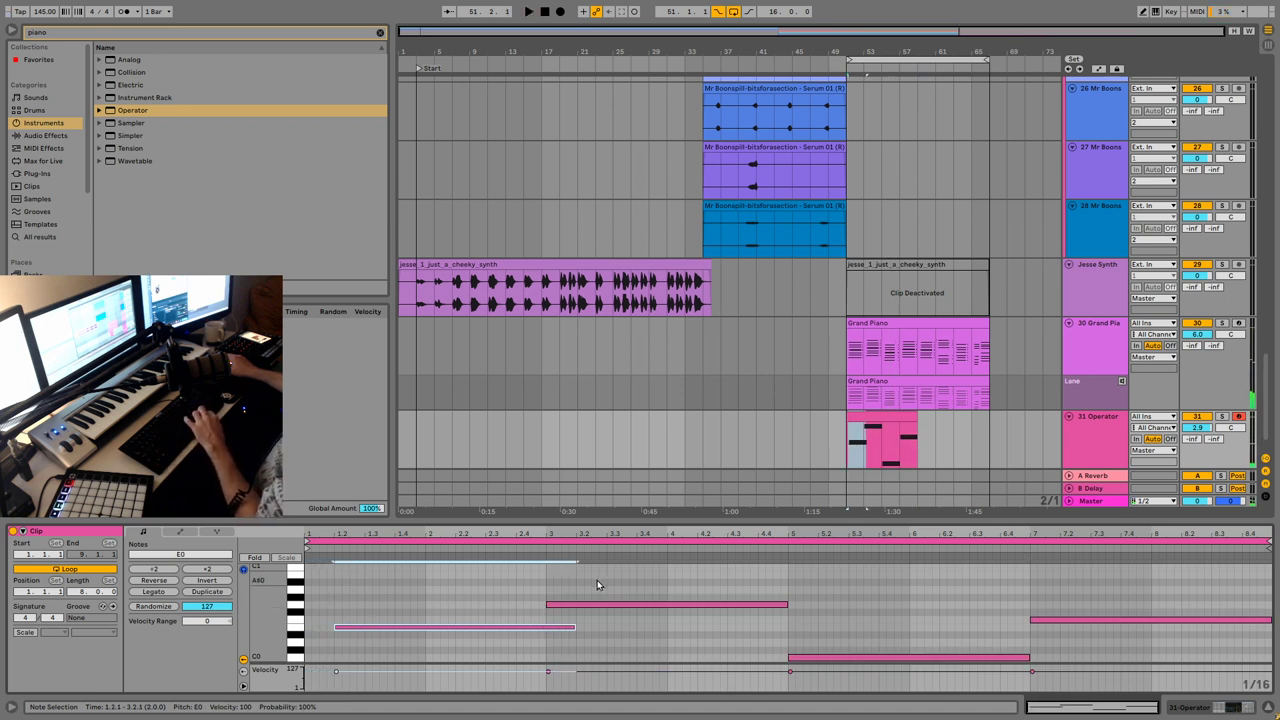
left_click_drag(576, 630, 563, 628)
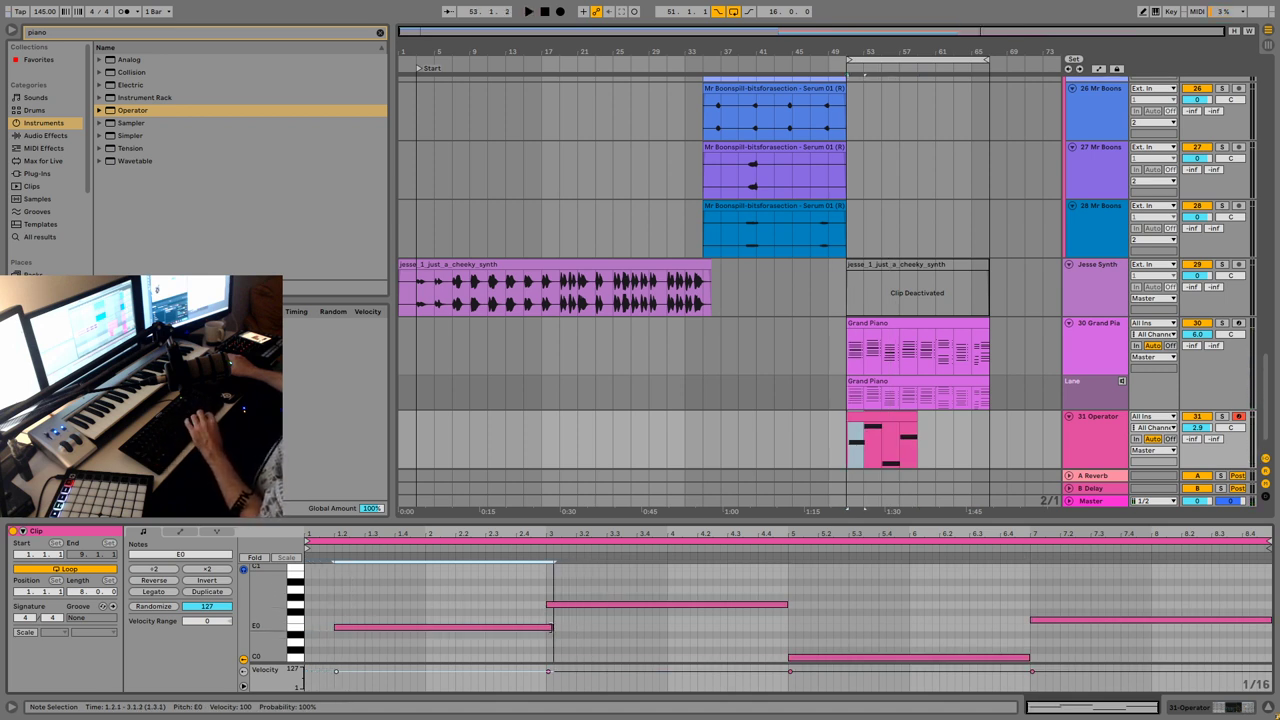
key("ctrl+z")
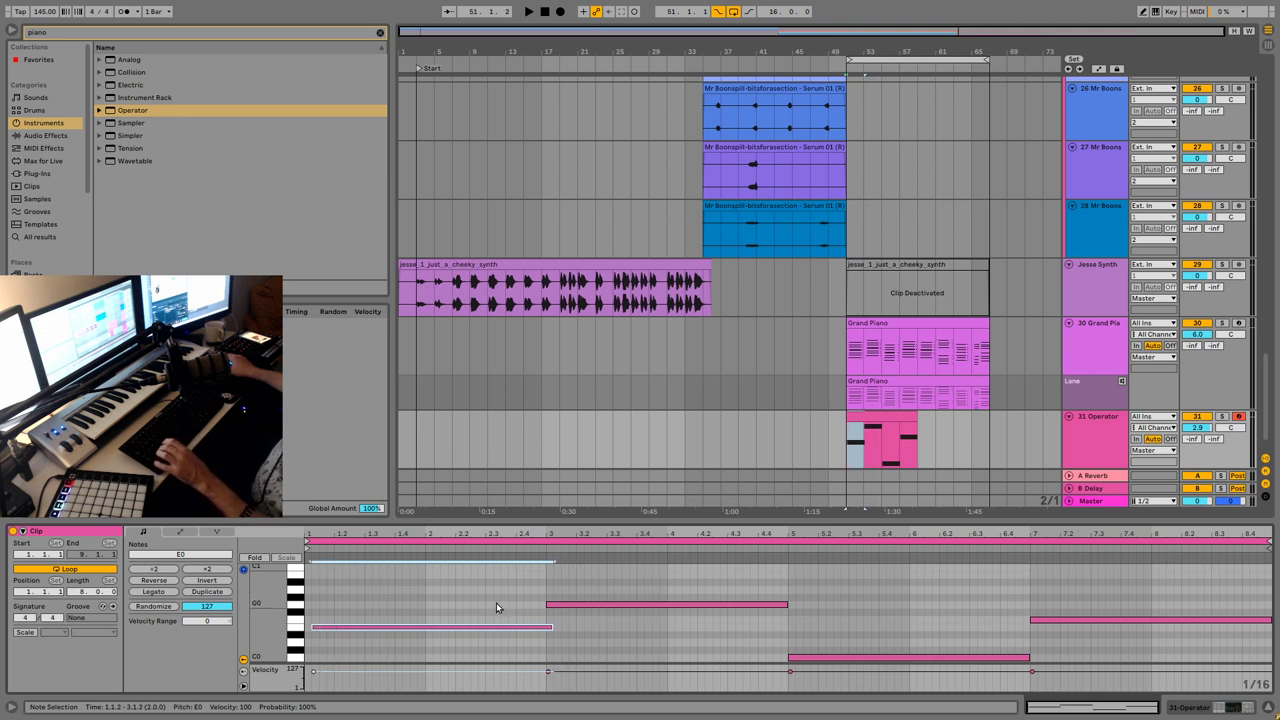
Step: Start the four long notes on beat 2, shorten their ends, and place a short same-pitch note on beat 4 of each second bar
left_click_drag(467, 587, 1060, 620)
key("space")
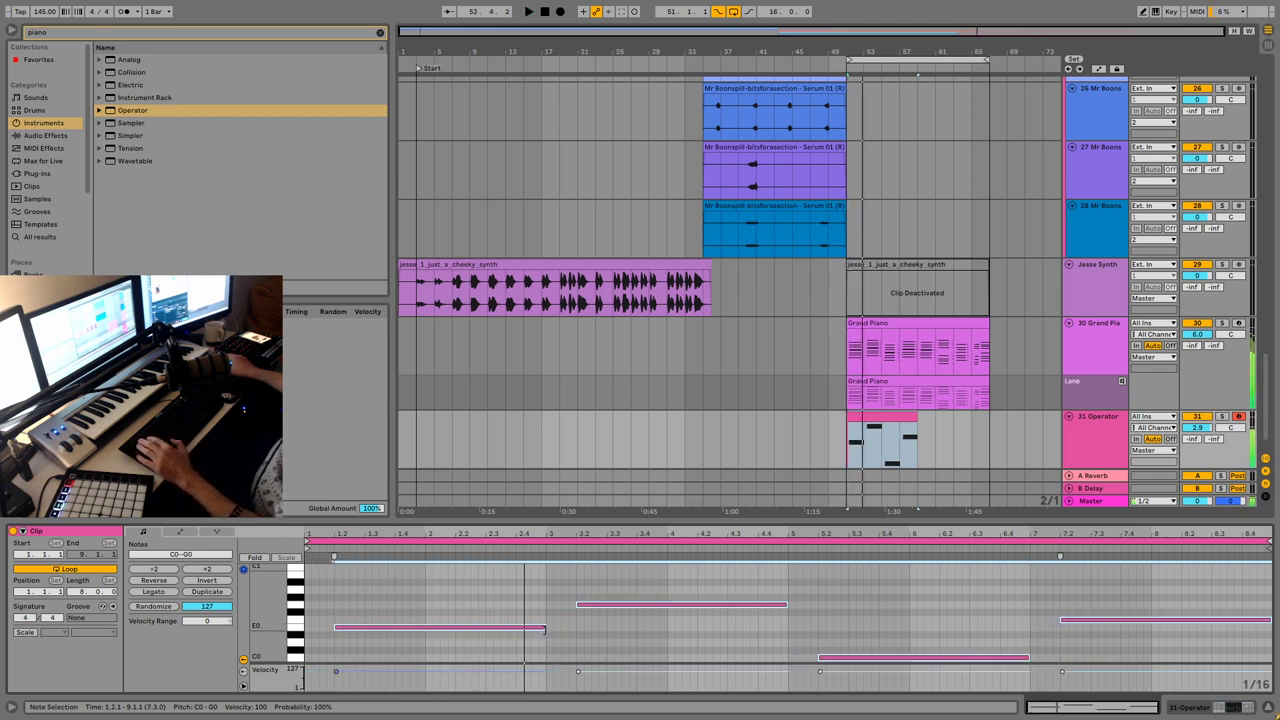
mouse_move(545, 628)
left_mouse_down()
mouse_move(500, 628)
mouse_move(652, 630)
mouse_move(542, 630)
left_mouse_up()
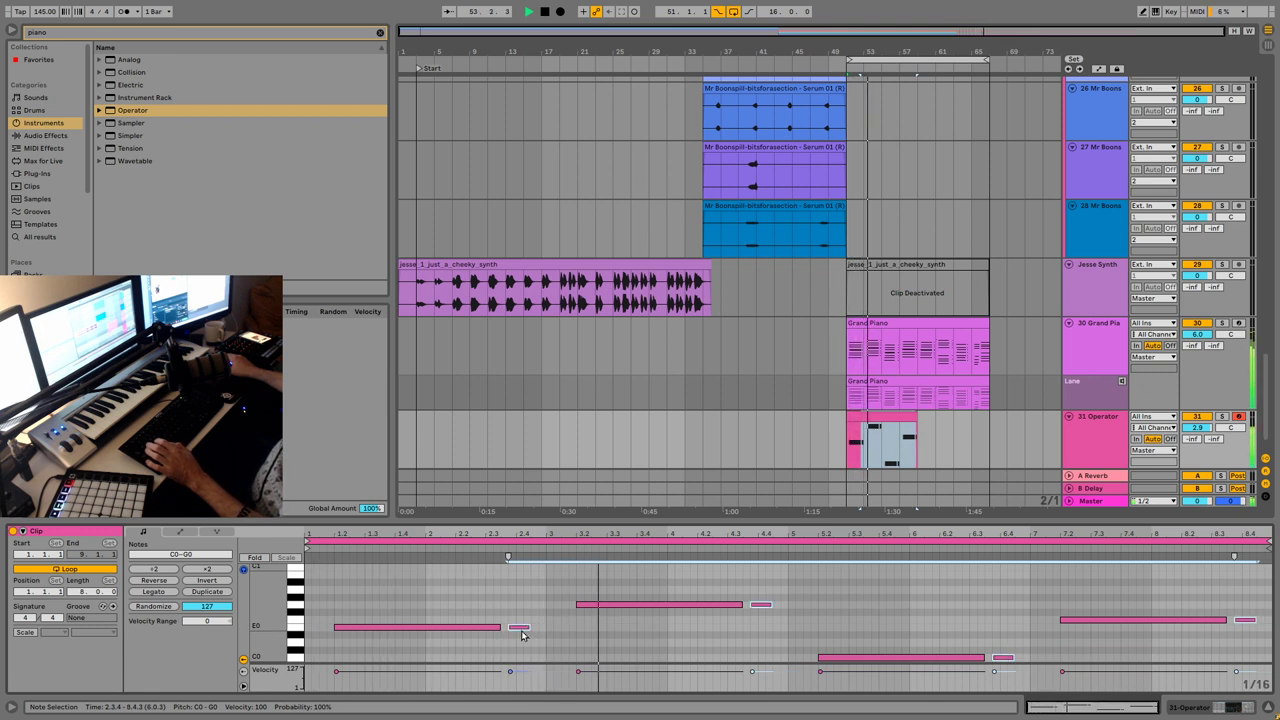
key("Right")
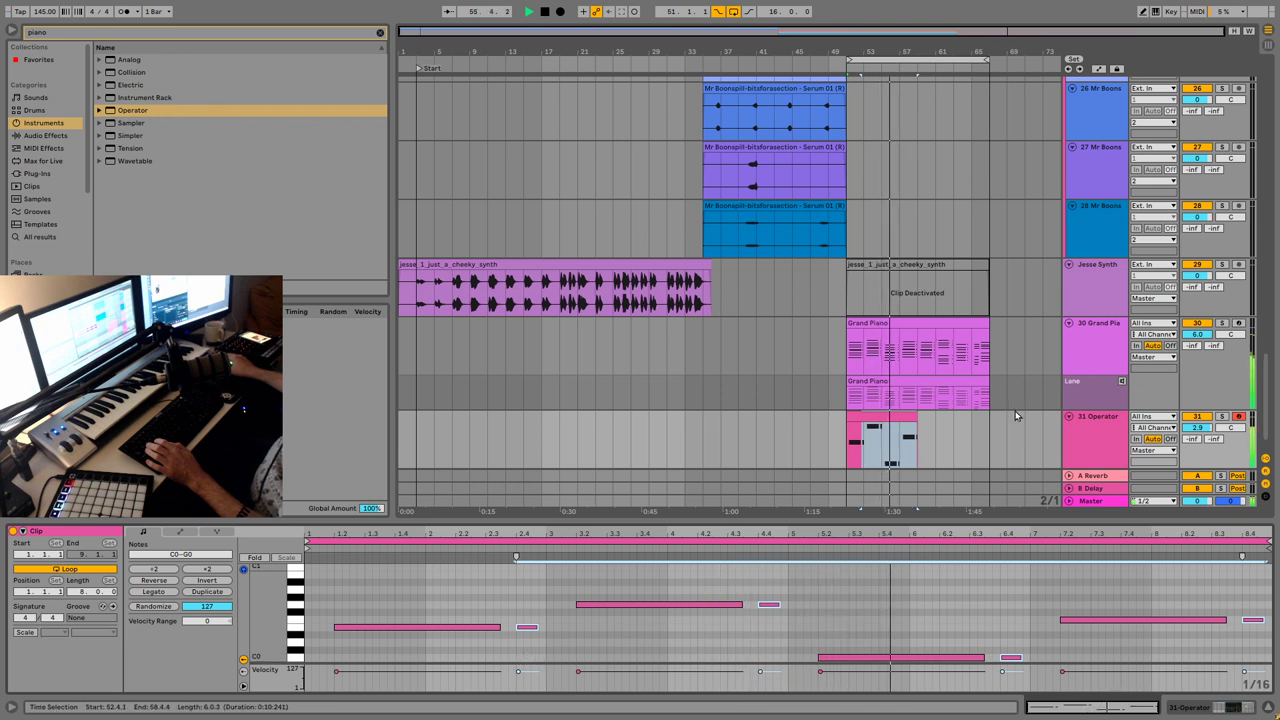
Step: Group the Operator into an Instrument Rack, show its chain list and play the section from bar 51
left_click(950, 463)
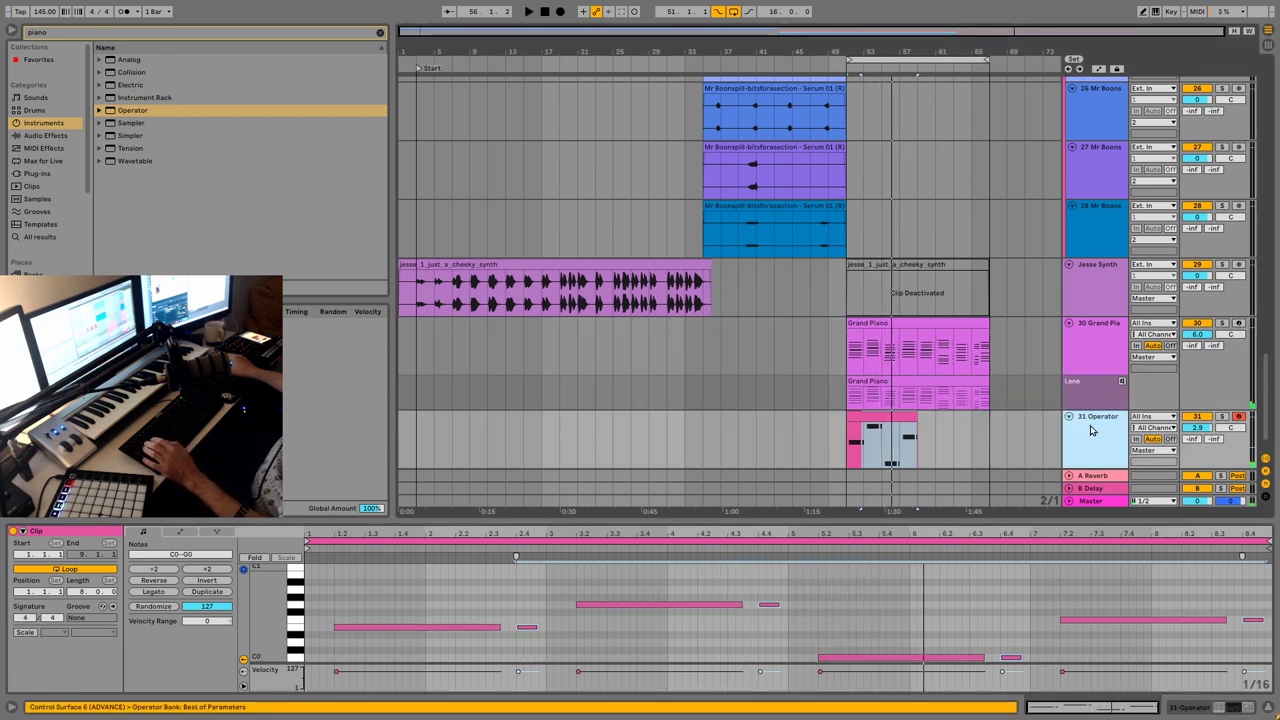
key("shift+Tab")
right_click(115, 577)
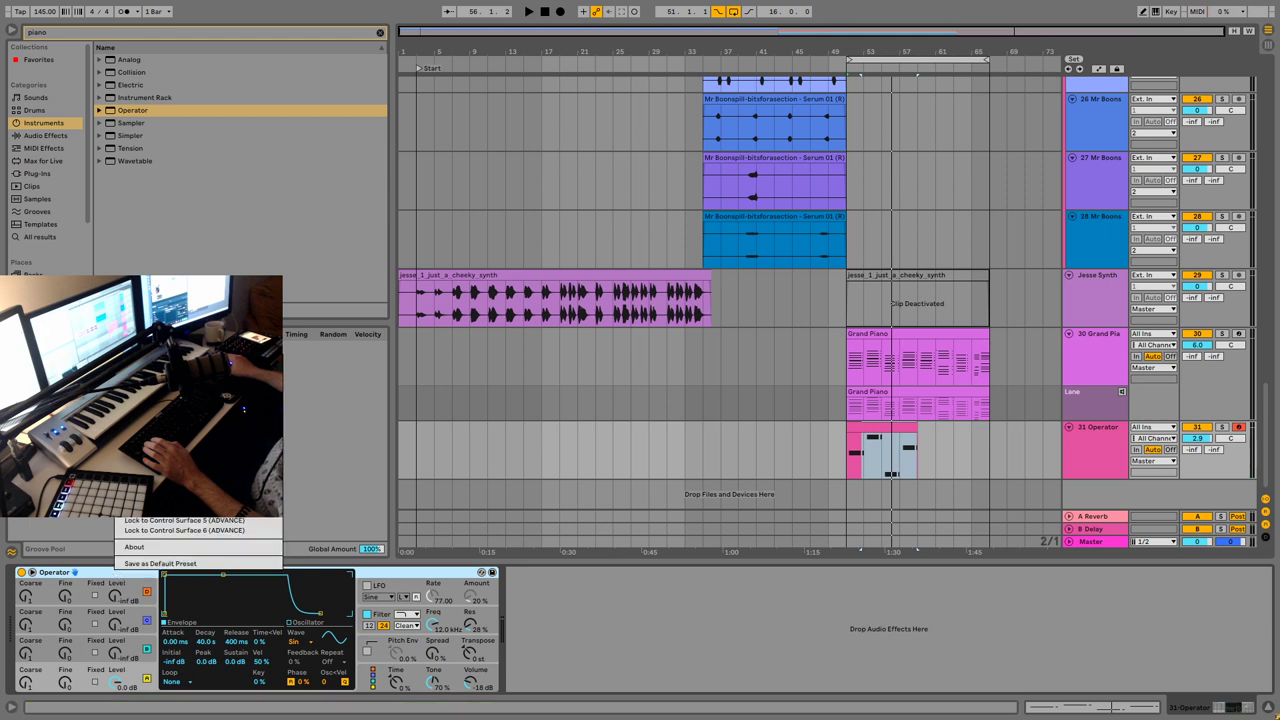
left_click(150, 548)
left_click(21, 605)
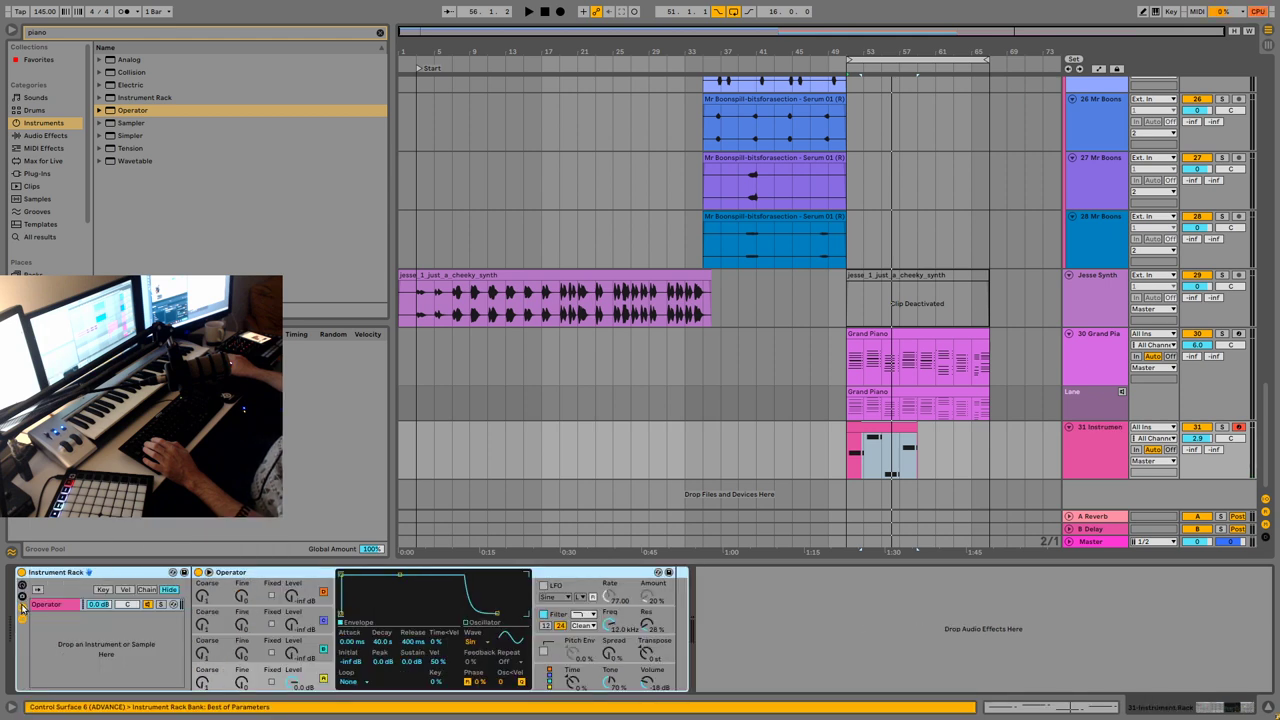
left_click(93, 604)
key("space")
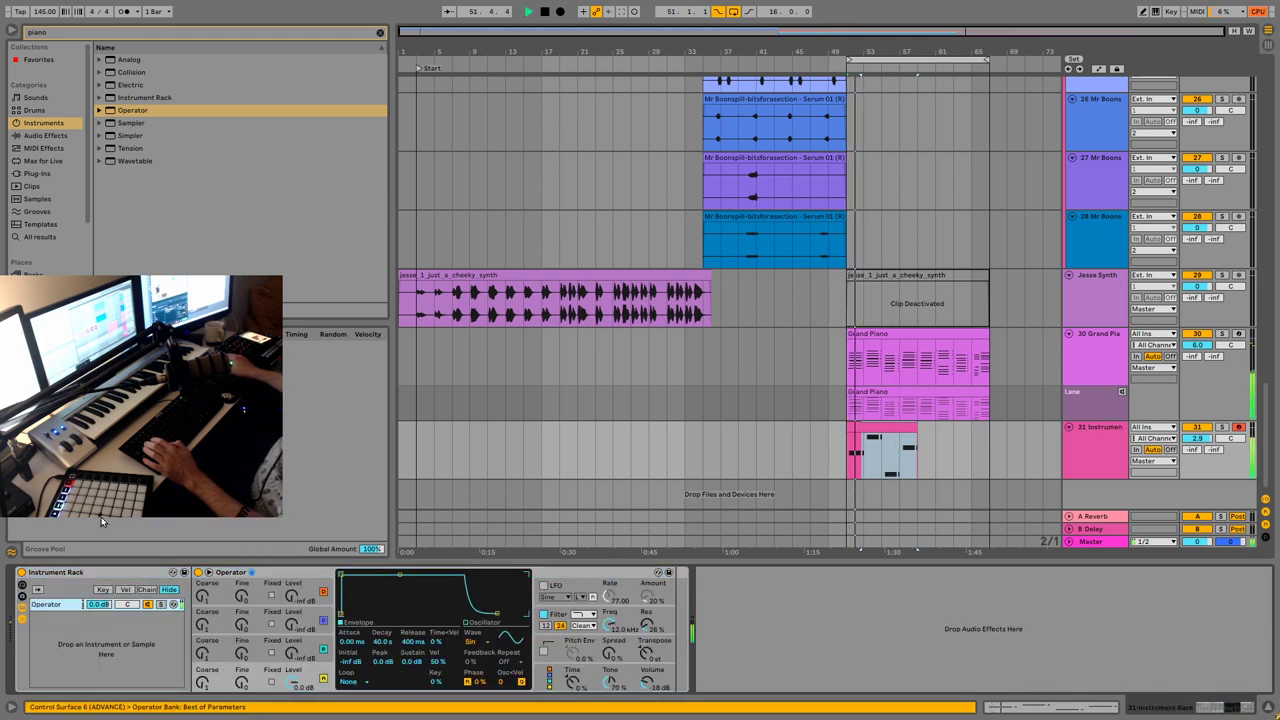
Step: Clear the piano search and load the u-he Diva VST3 plug-in as a second chain in the Instrument Rack
left_click(50, 175)
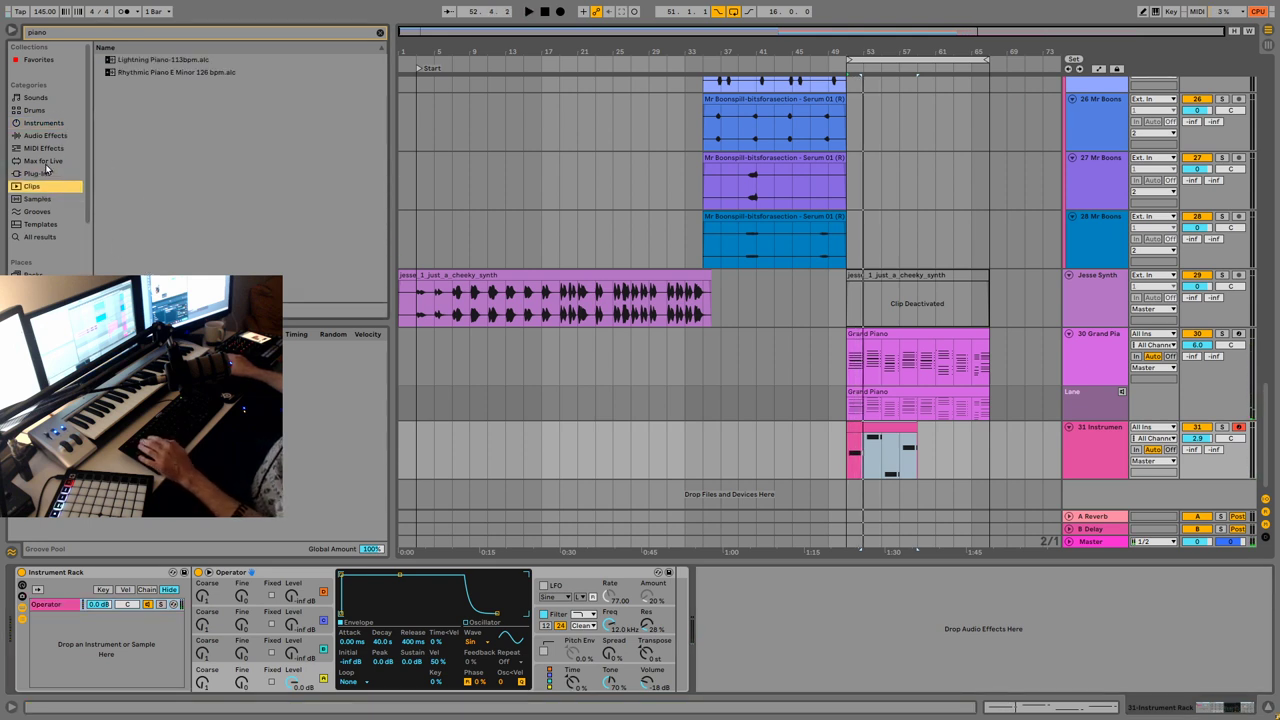
left_click(45, 172)
left_click(50, 161)
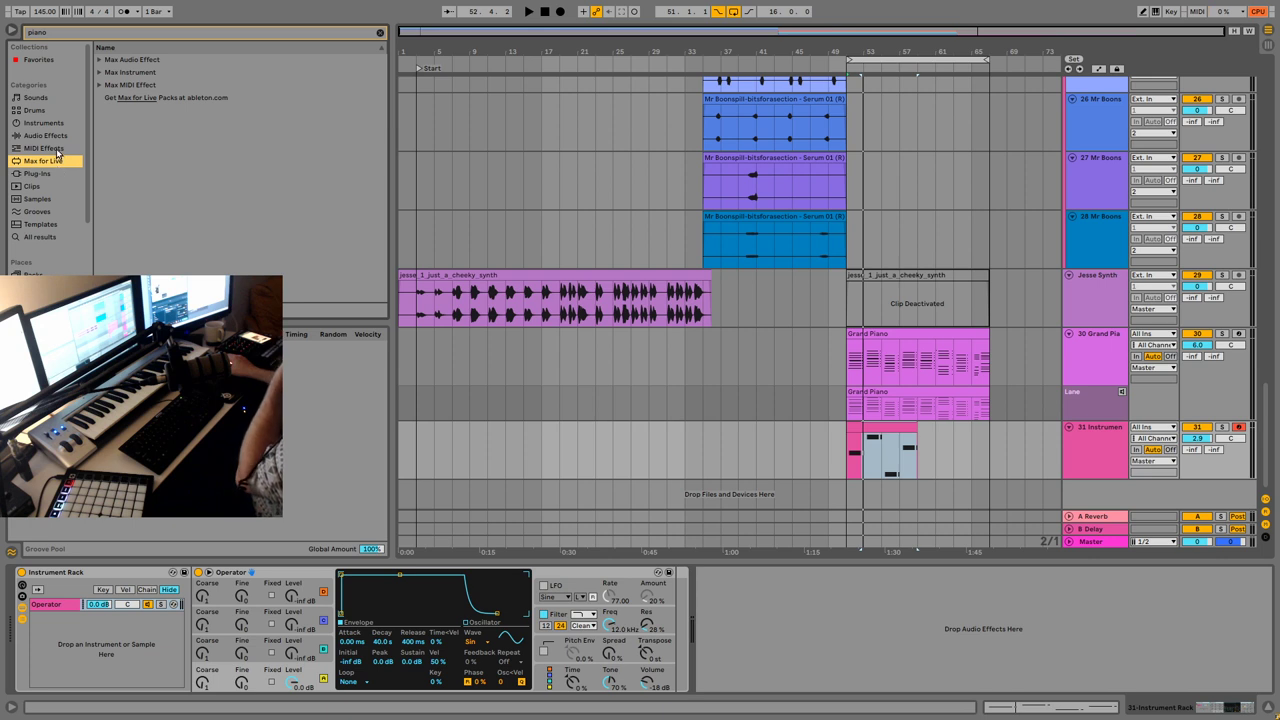
left_click(56, 148)
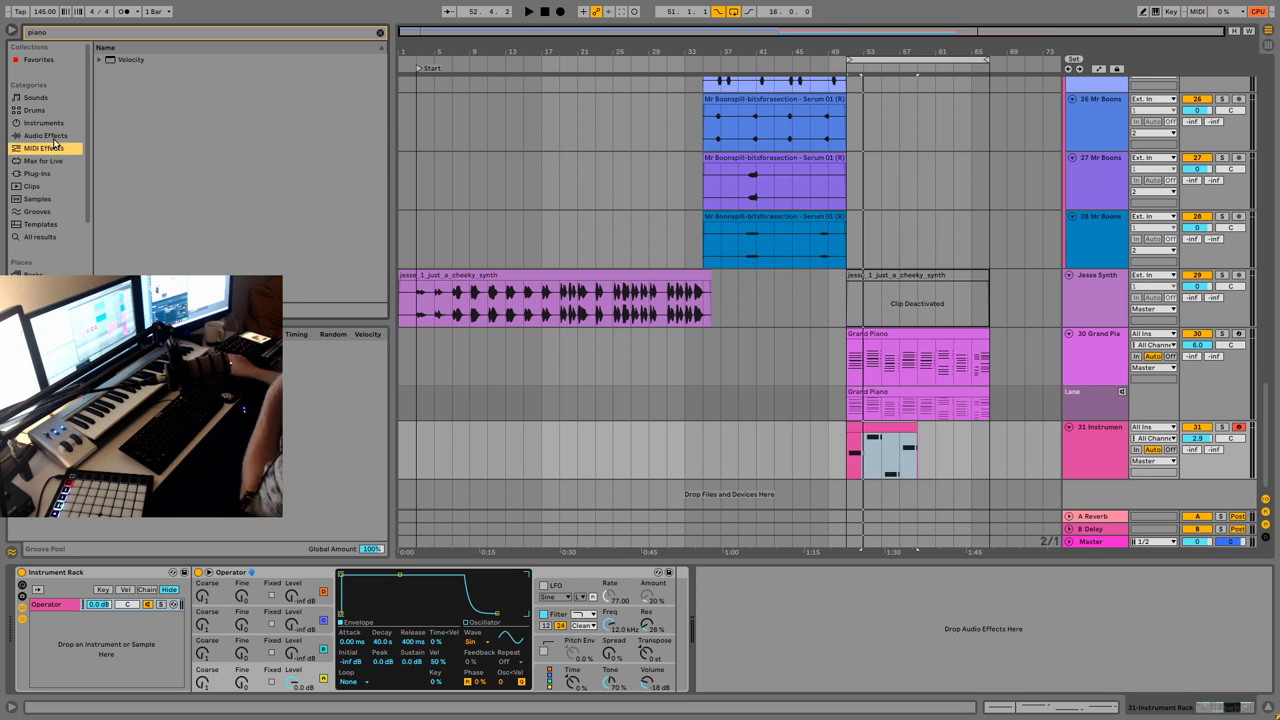
left_click(380, 35)
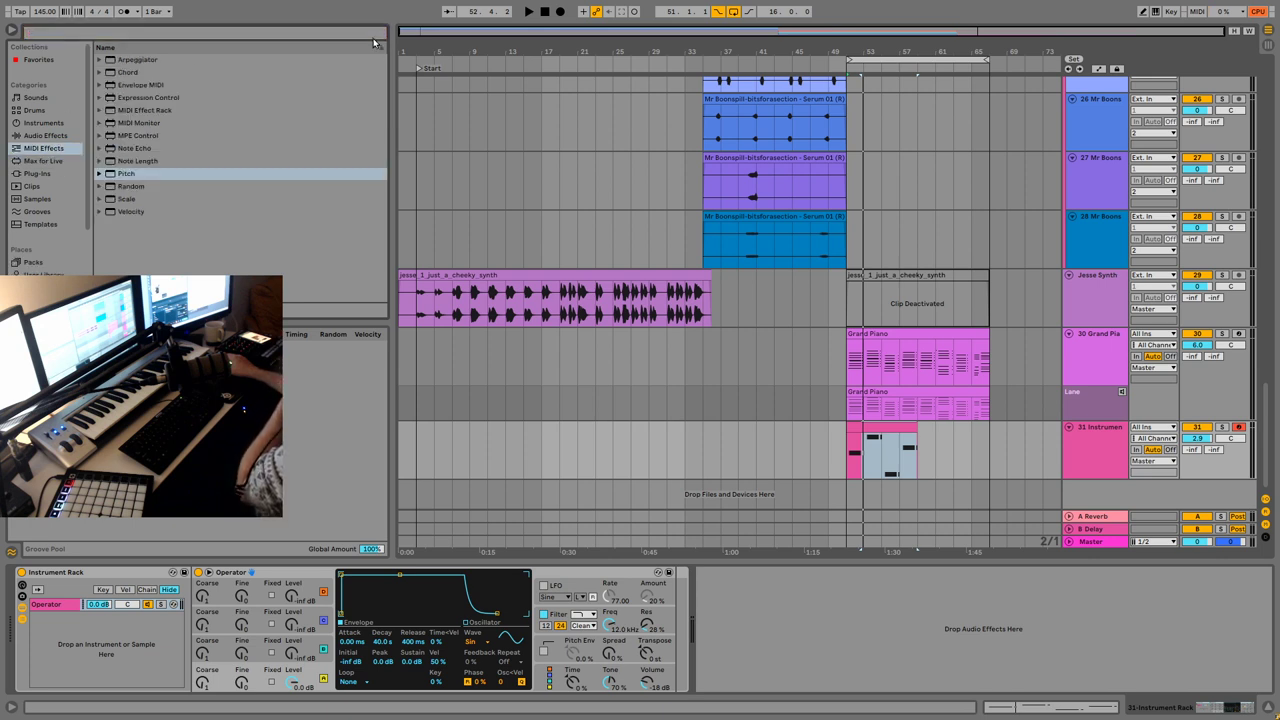
left_click(68, 172)
double_click(140, 160)
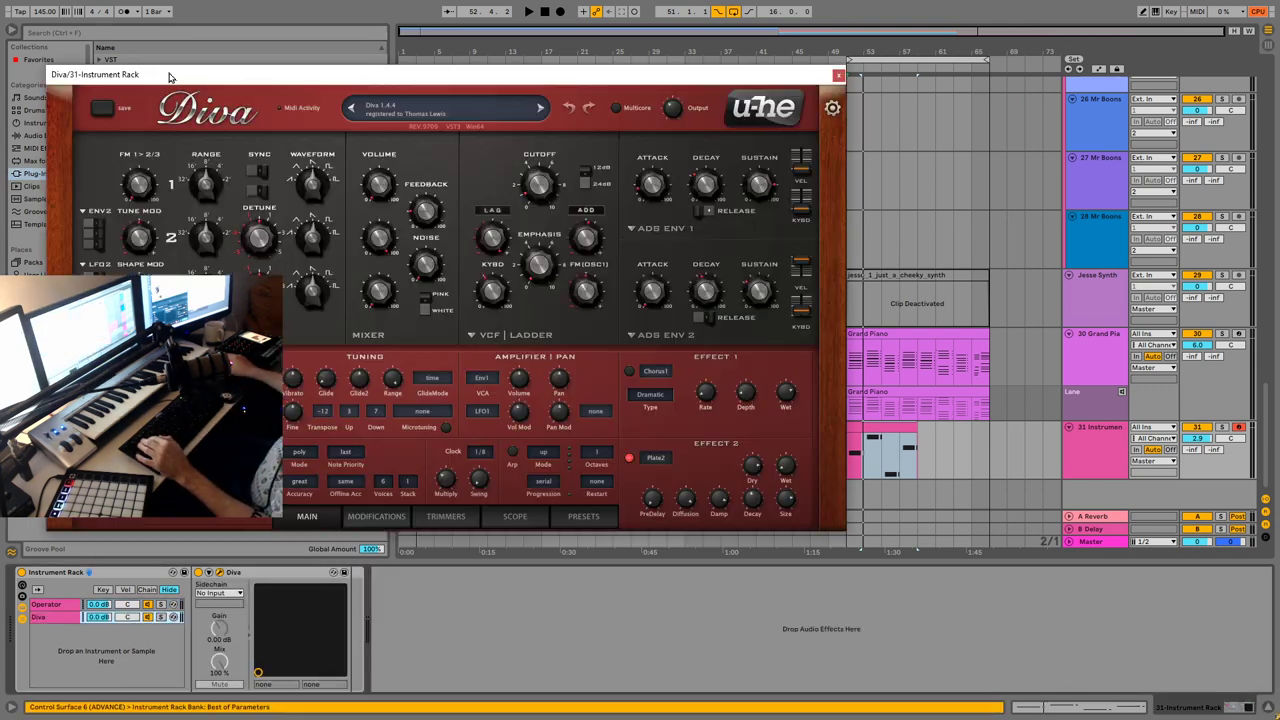
left_click_drag(170, 76, 356, 127)
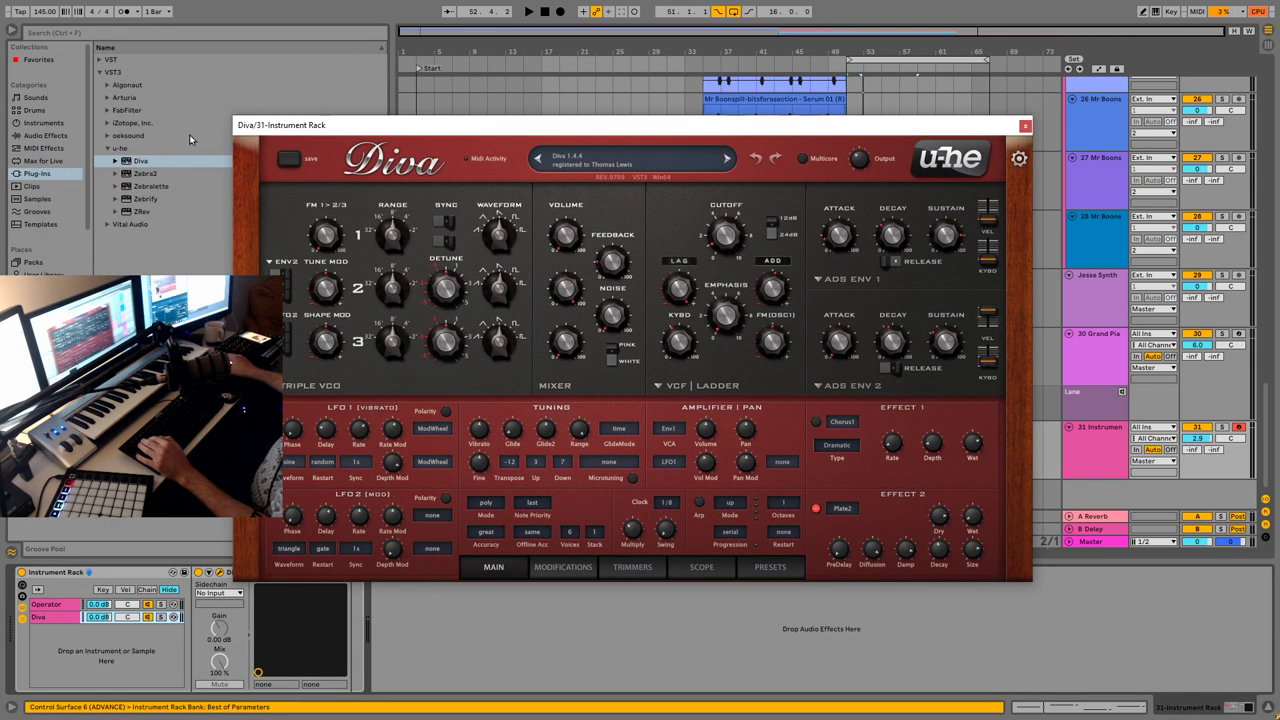
Step: Add an EQ Eight after Diva in the rack's Diva chain
left_click(45, 135)
scroll(124, 226, "up", 3)
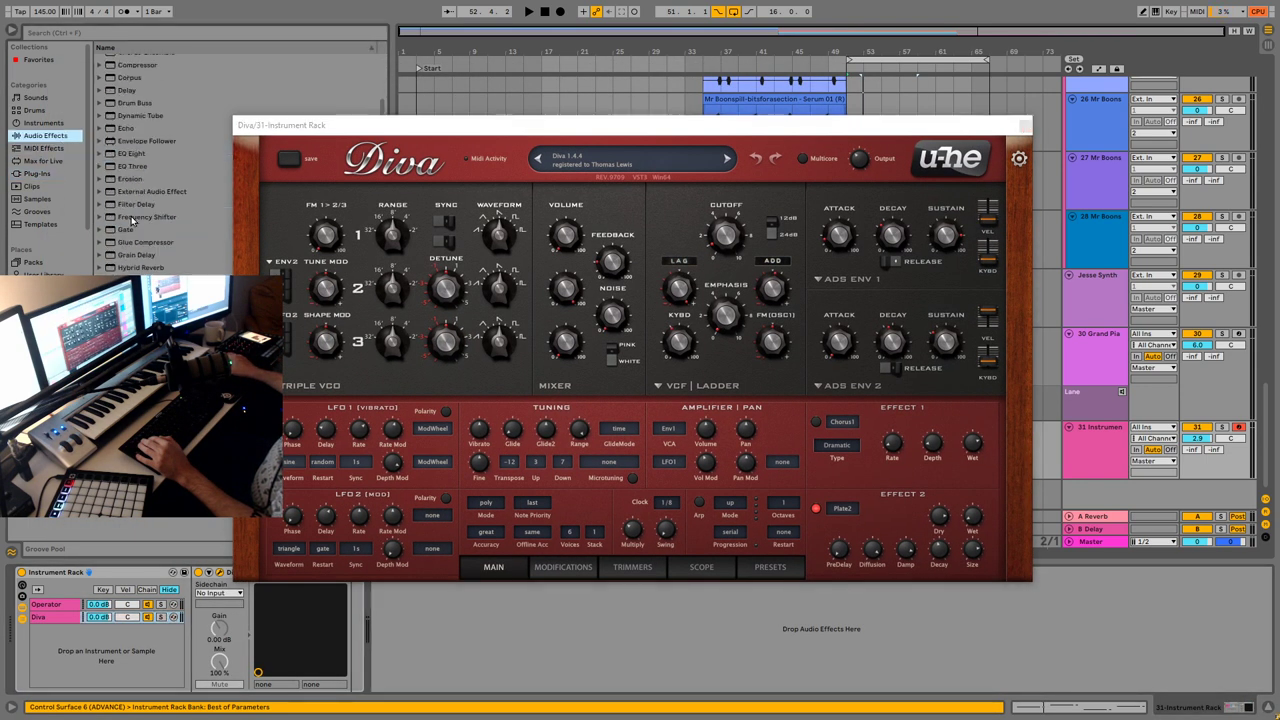
left_click(140, 155)
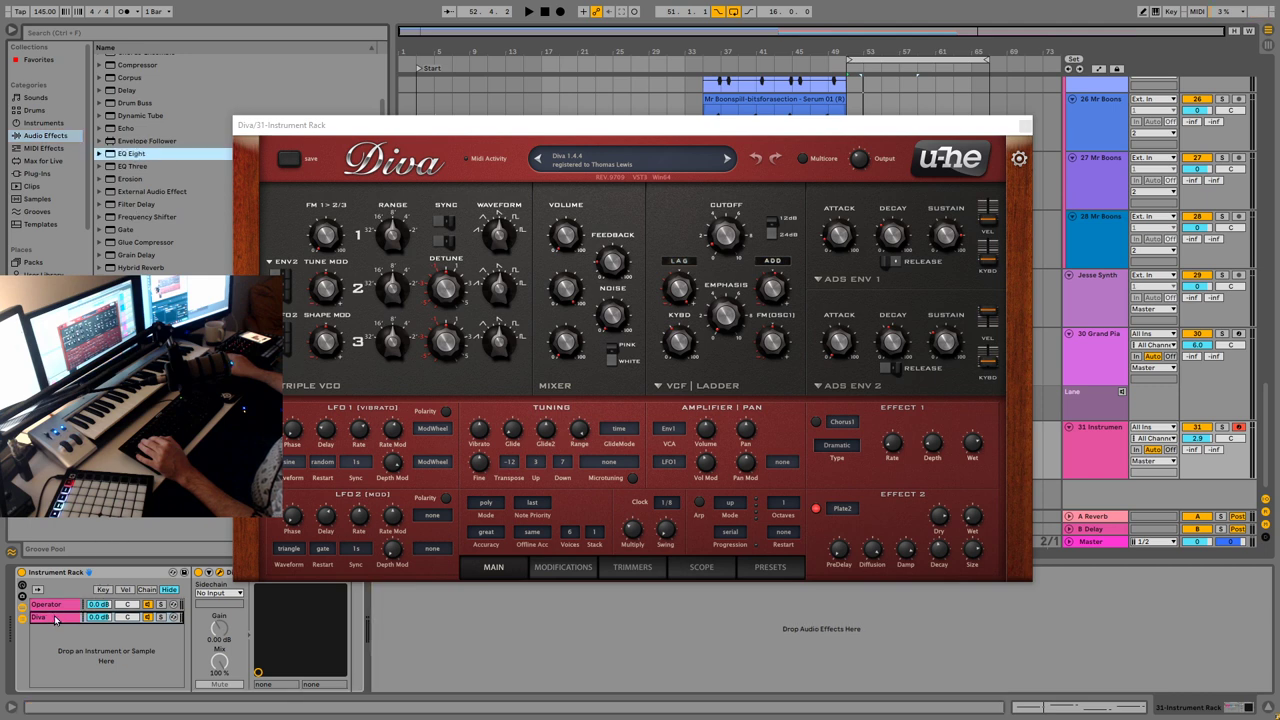
left_click_drag(55, 620, 57, 619)
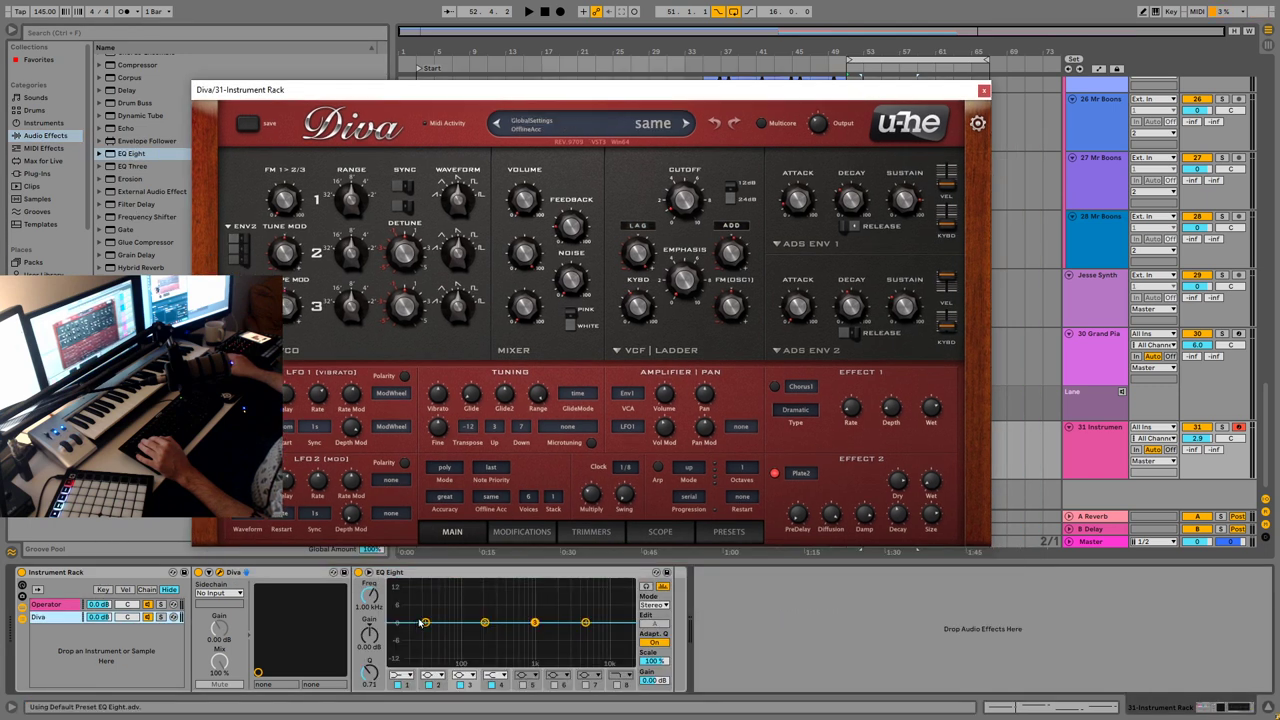
Step: Turn EQ Eight's first band into a low cut at about 75.8 Hz on the Diva chain and play the section
left_click(423, 622)
left_click(407, 678)
left_click(410, 602)
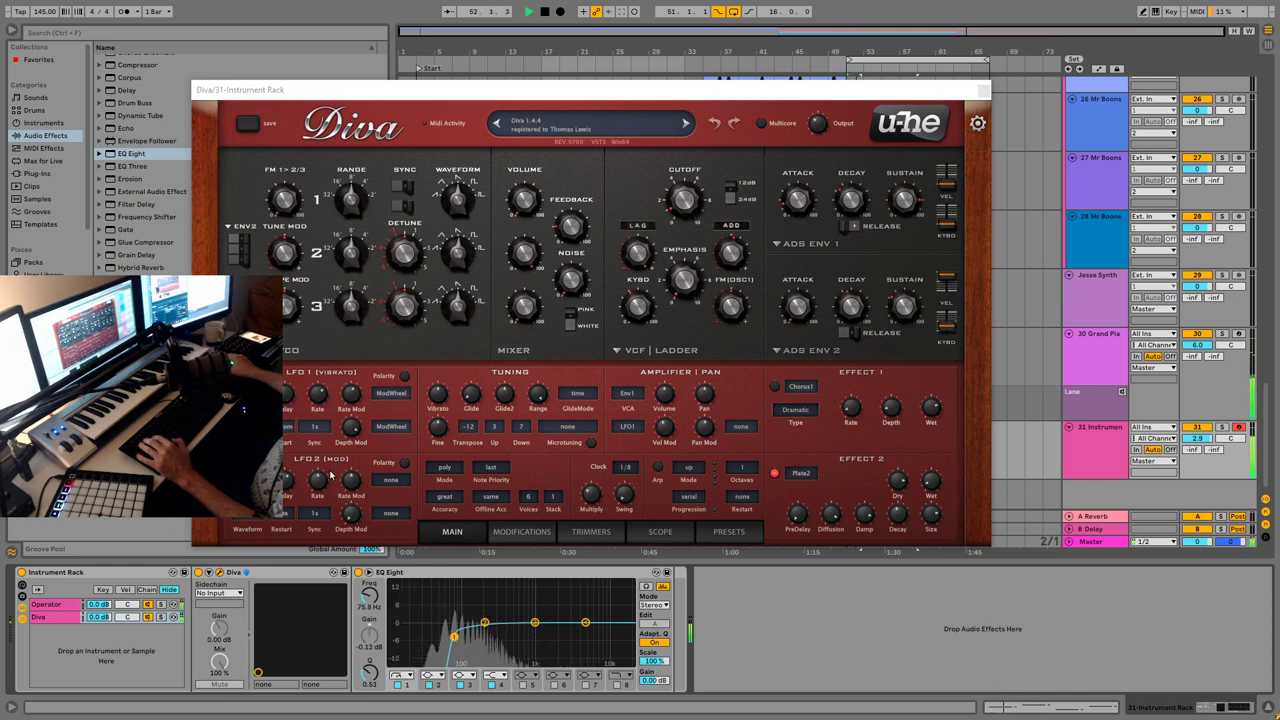
Step: Add a Pitch MIDI effect set to +12 st before Diva in the rack chain and play the section
left_click(43, 148)
left_click(117, 174)
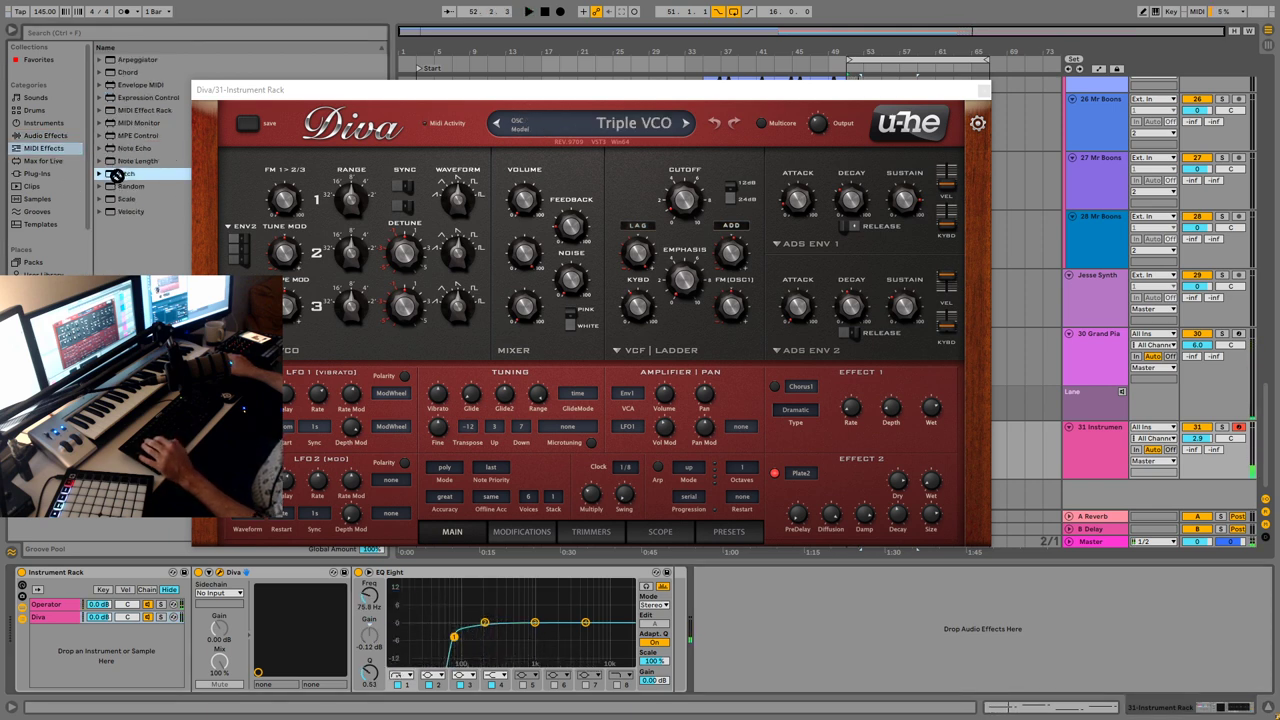
left_click_drag(57, 637, 228, 590)
key("space")
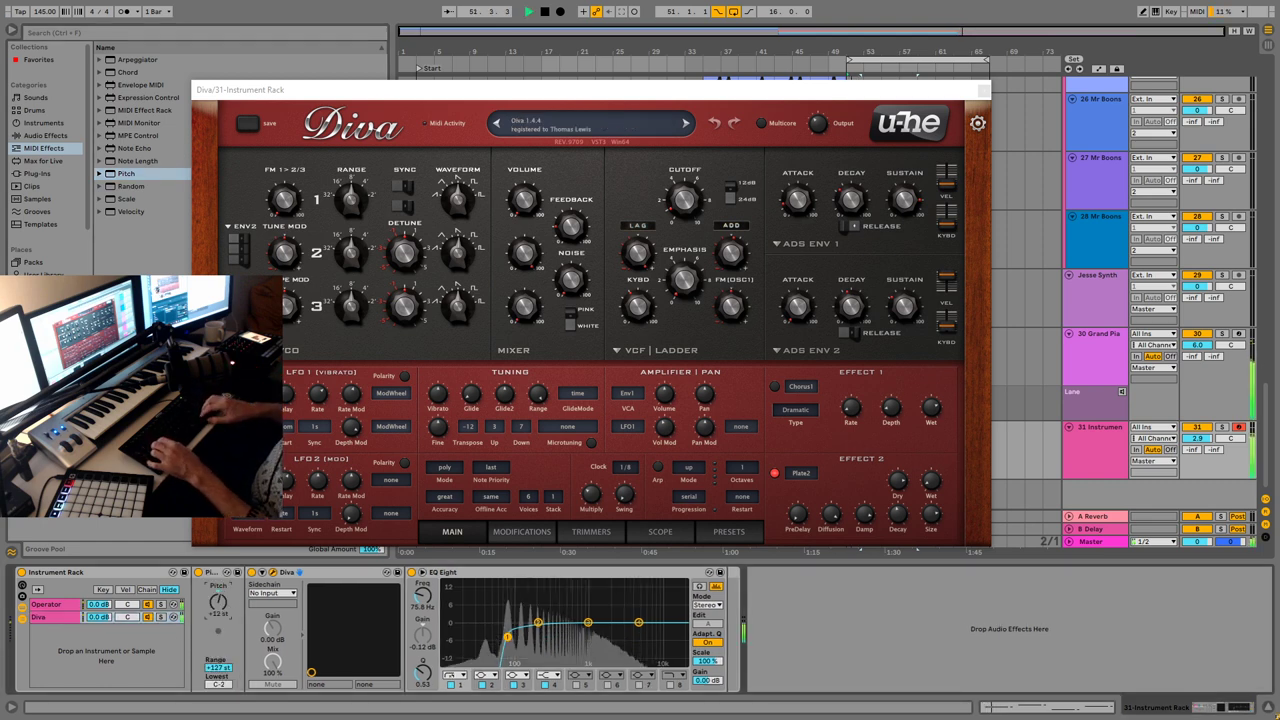
Step: Set Diva's envelope 1 attack to 12.50 and envelope 2 attack to 41.50, and close the plug-in window
mouse_move(800, 190)
left_mouse_down()
mouse_move(808, 200)
mouse_move(796, 190)
left_mouse_up()
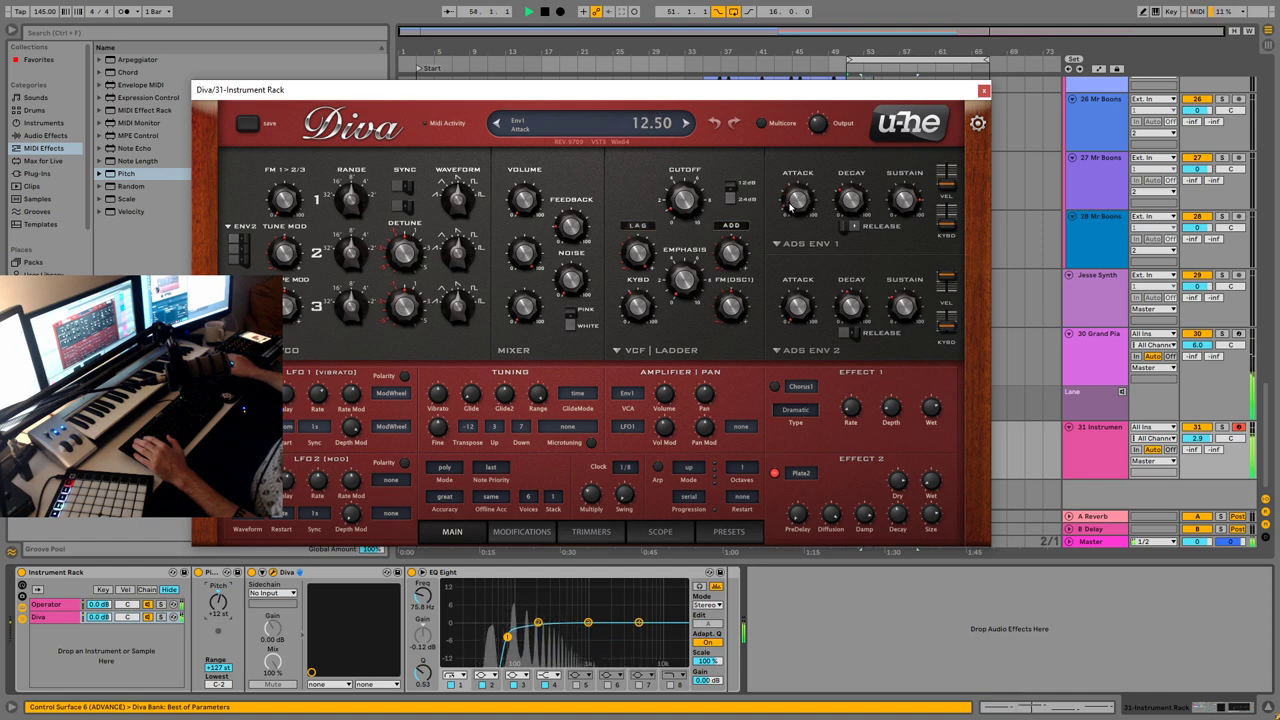
left_click_drag(790, 330, 797, 307)
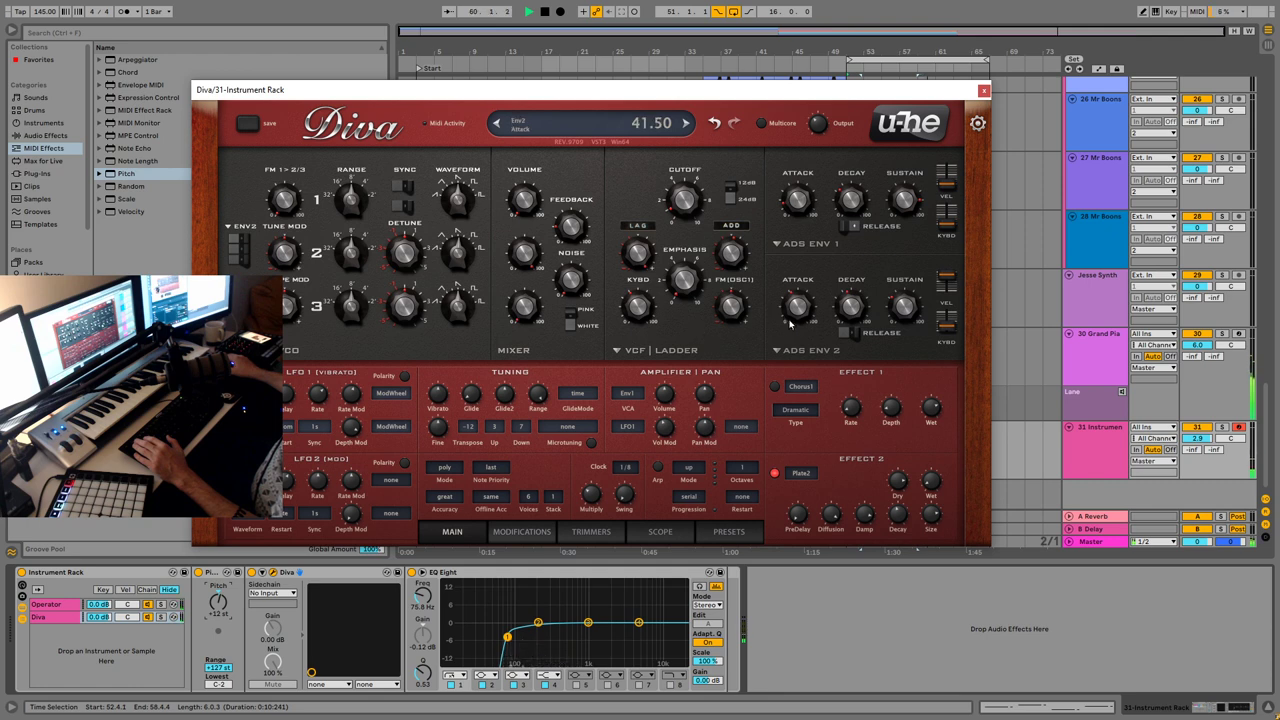
left_click(983, 91)
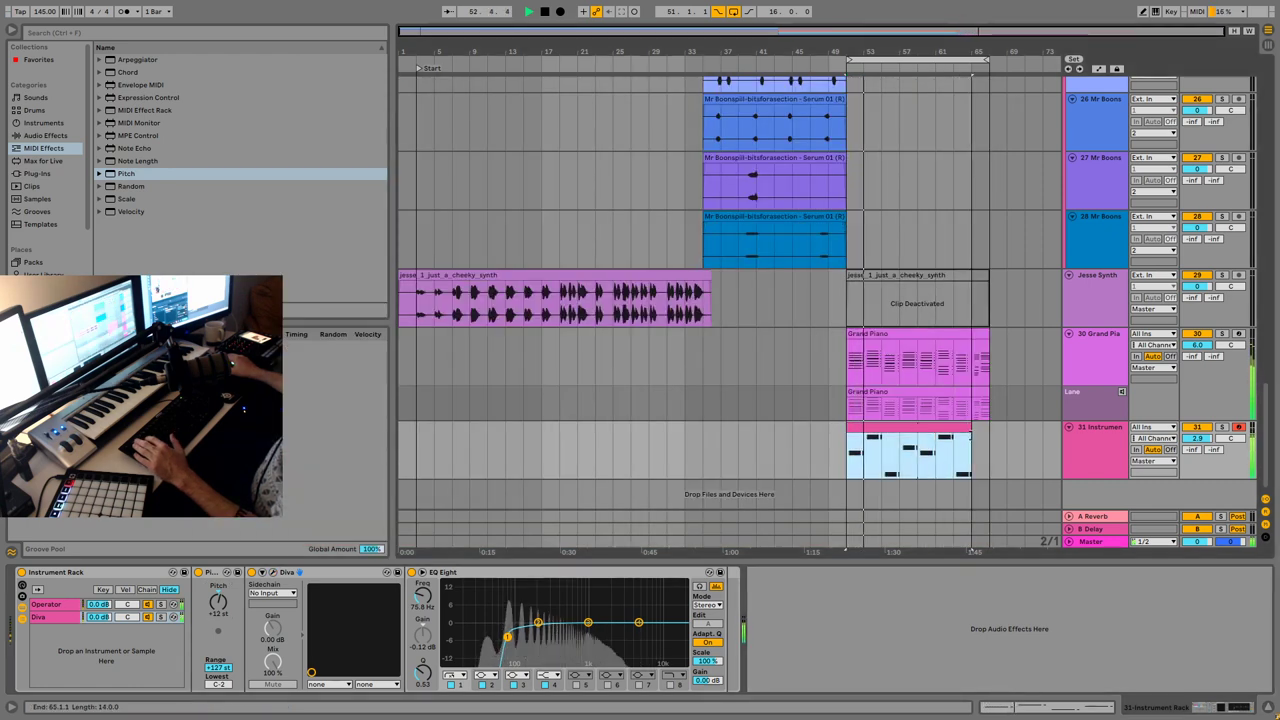
Step: Audition Diva's bass presets from HS Bass Nine down to HS Cheesecake, keep HS Cheesecake, and set the chain's Pitch effect to +24 st
left_click(275, 573)
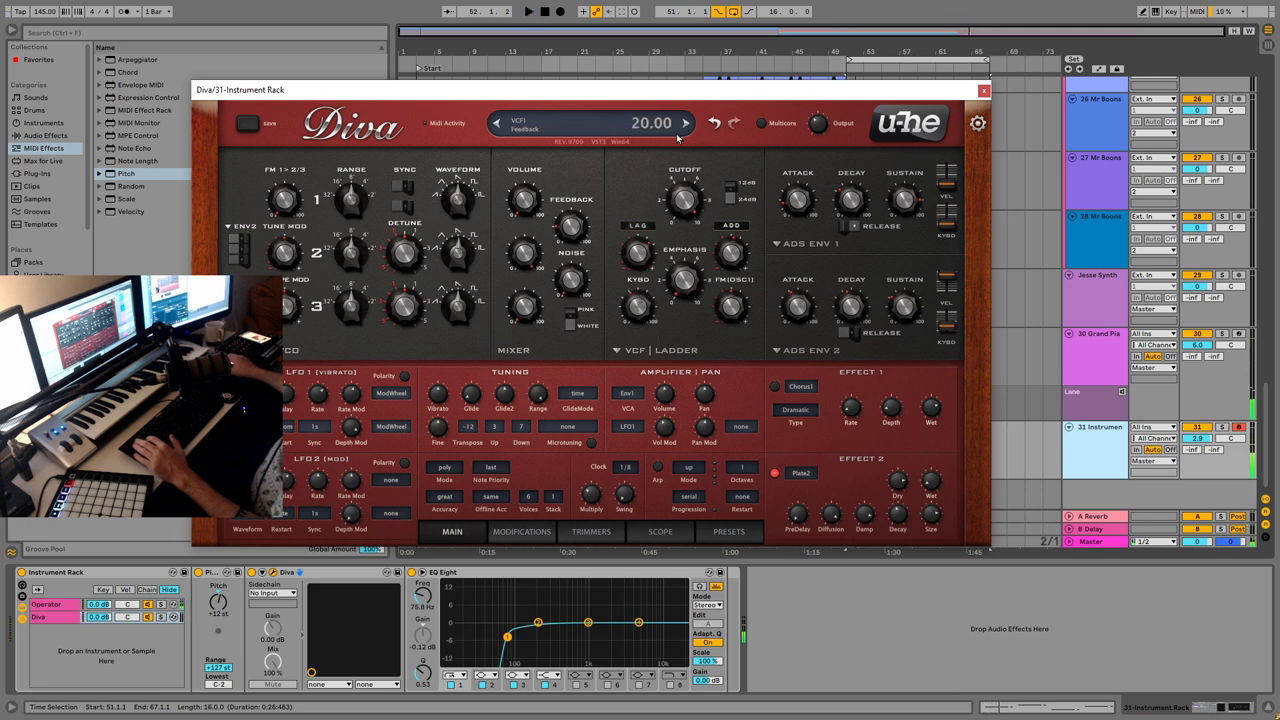
left_click(728, 531)
left_click(290, 213)
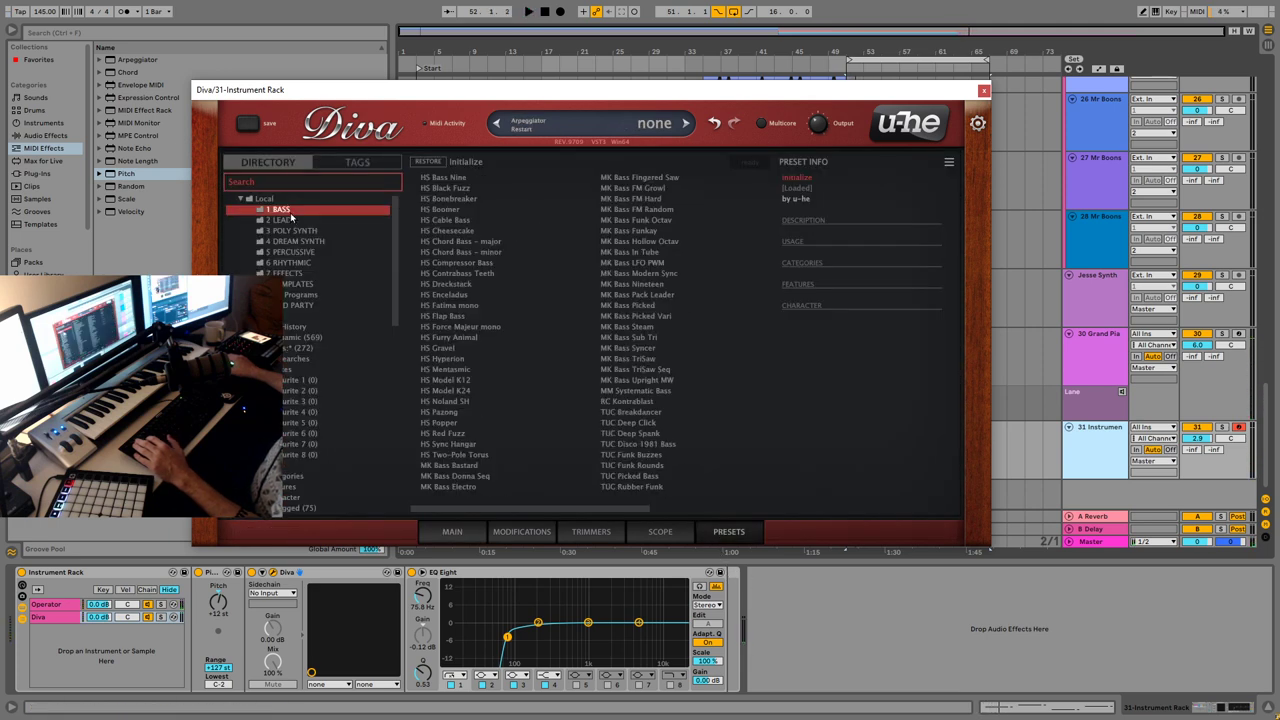
left_click(442, 177)
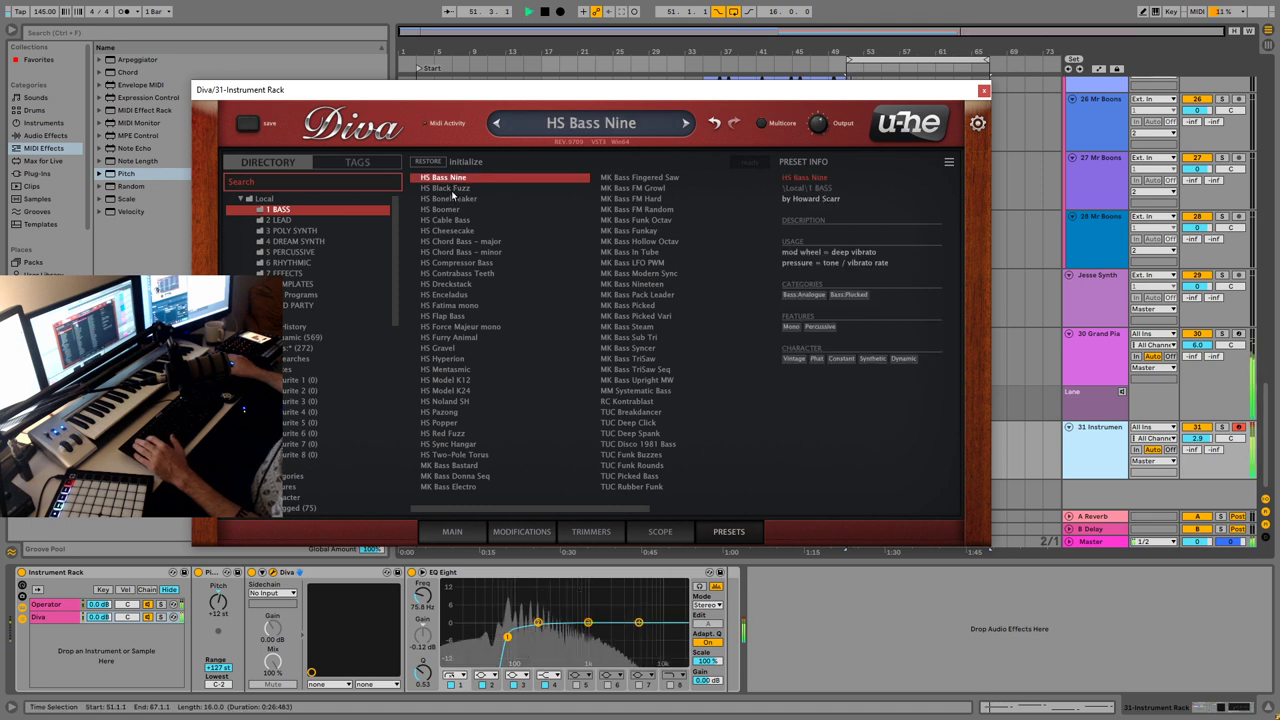
left_click(452, 189)
left_click(453, 199)
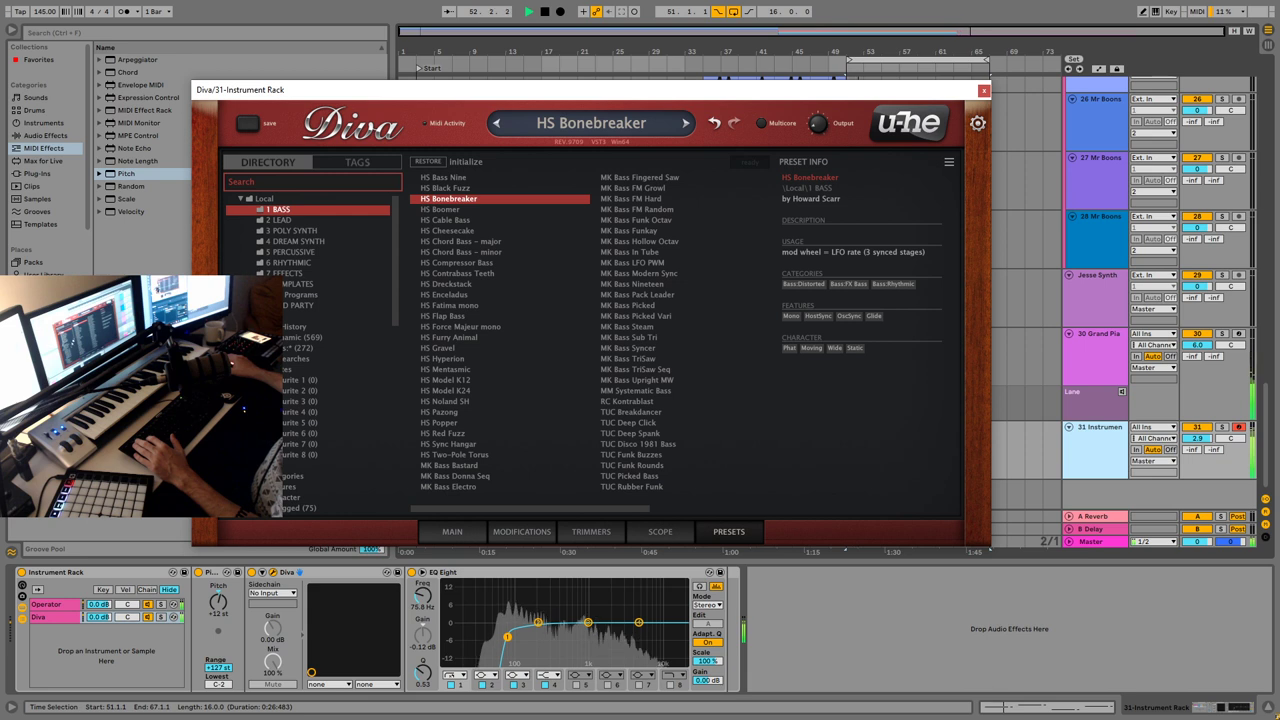
left_click(205, 628)
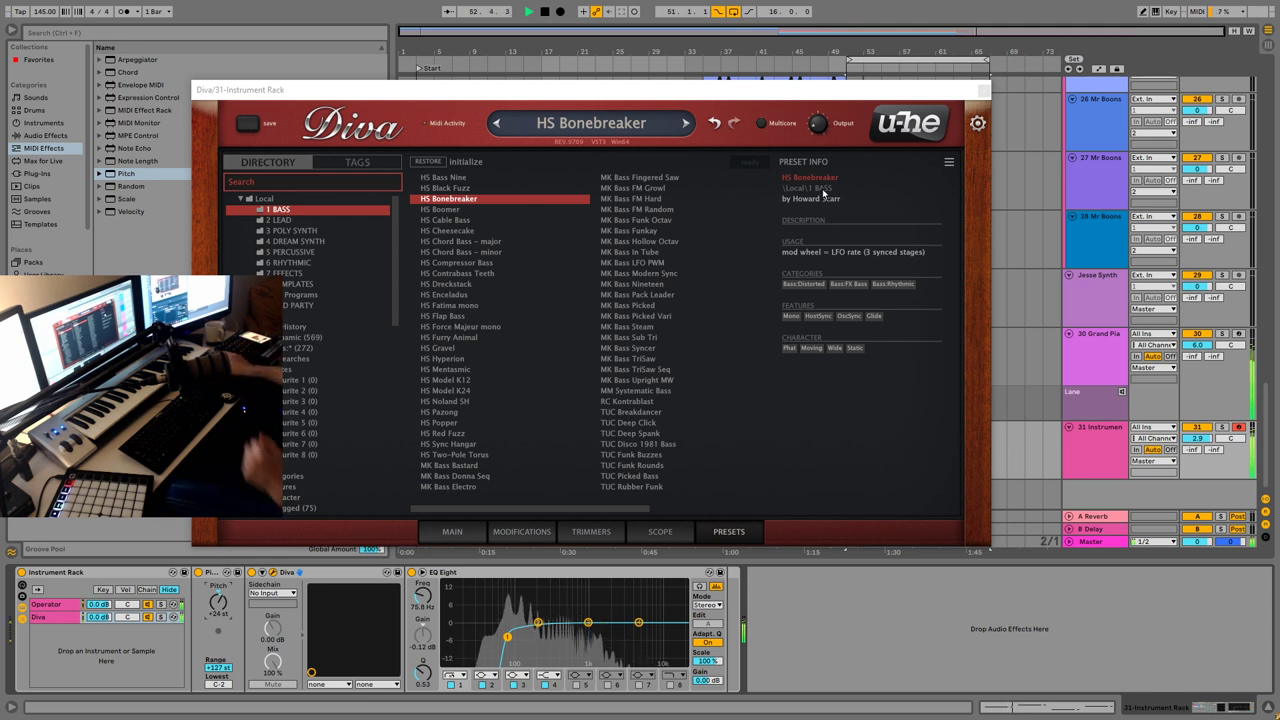
left_click(500, 220)
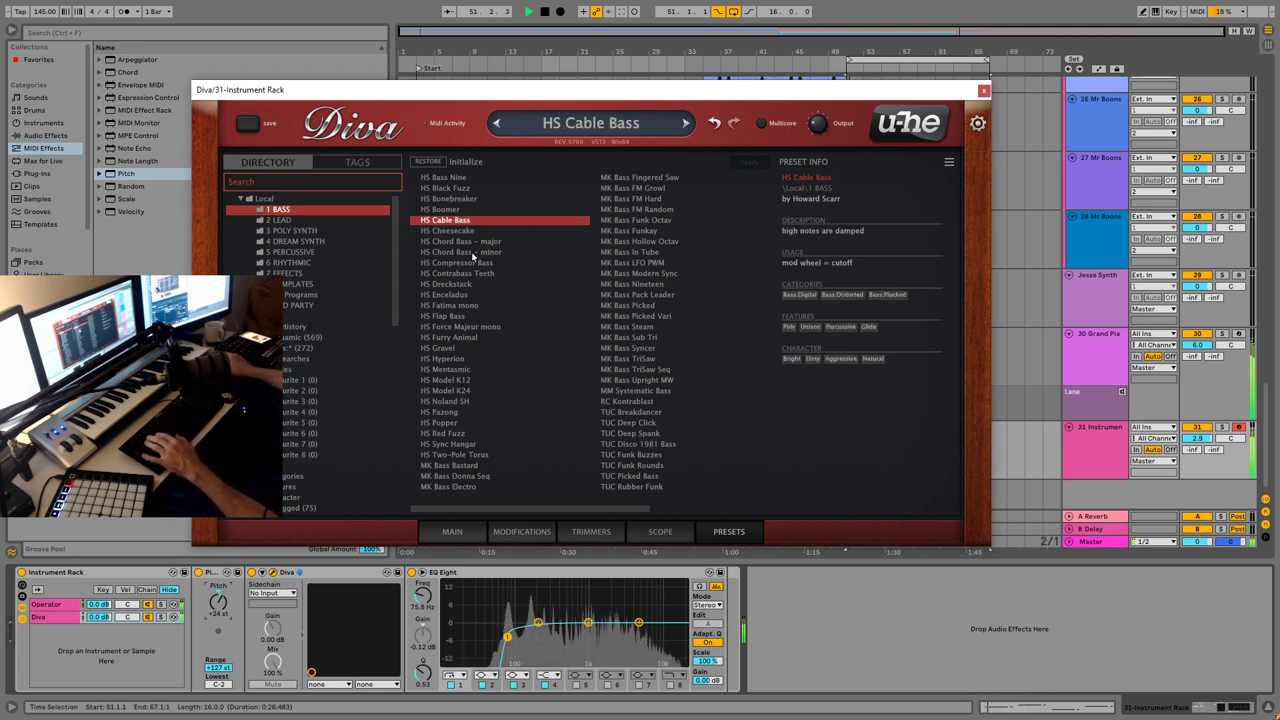
key("Down")
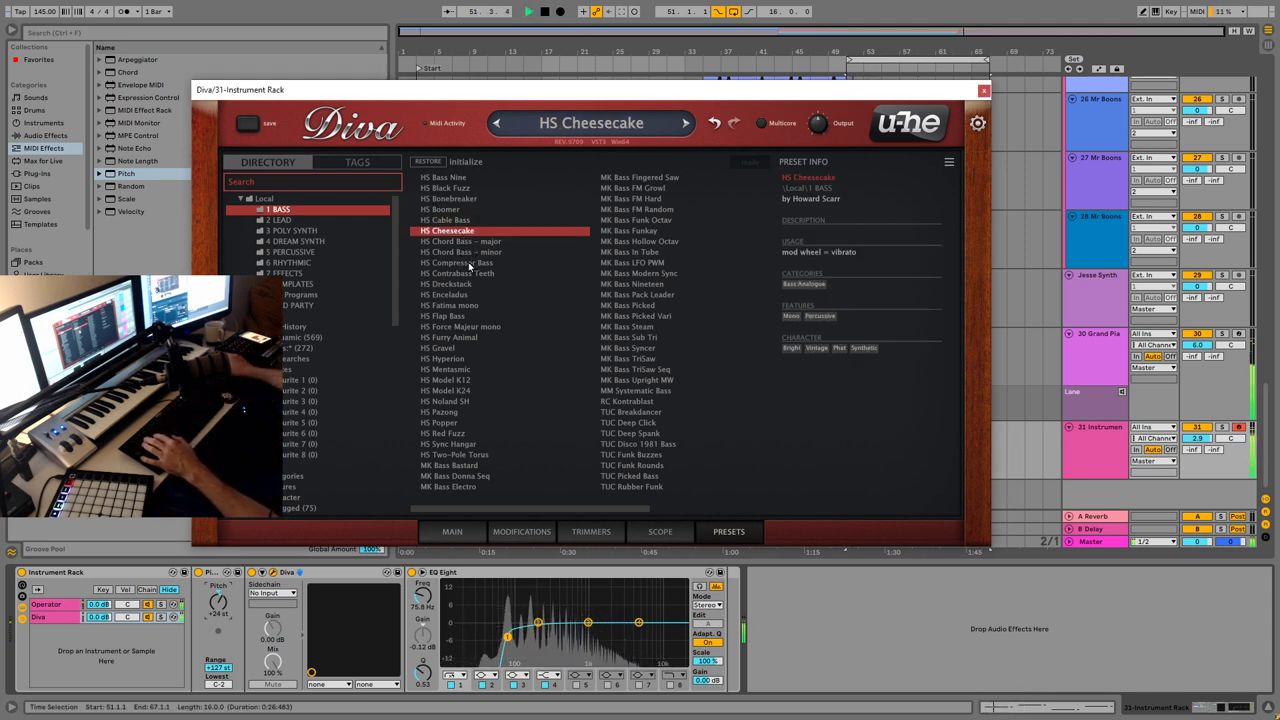
Step: Adjust Diva's envelope 2 attack and switch on the Chorus1 effect, closing the plug-in window when done
left_click(480, 531)
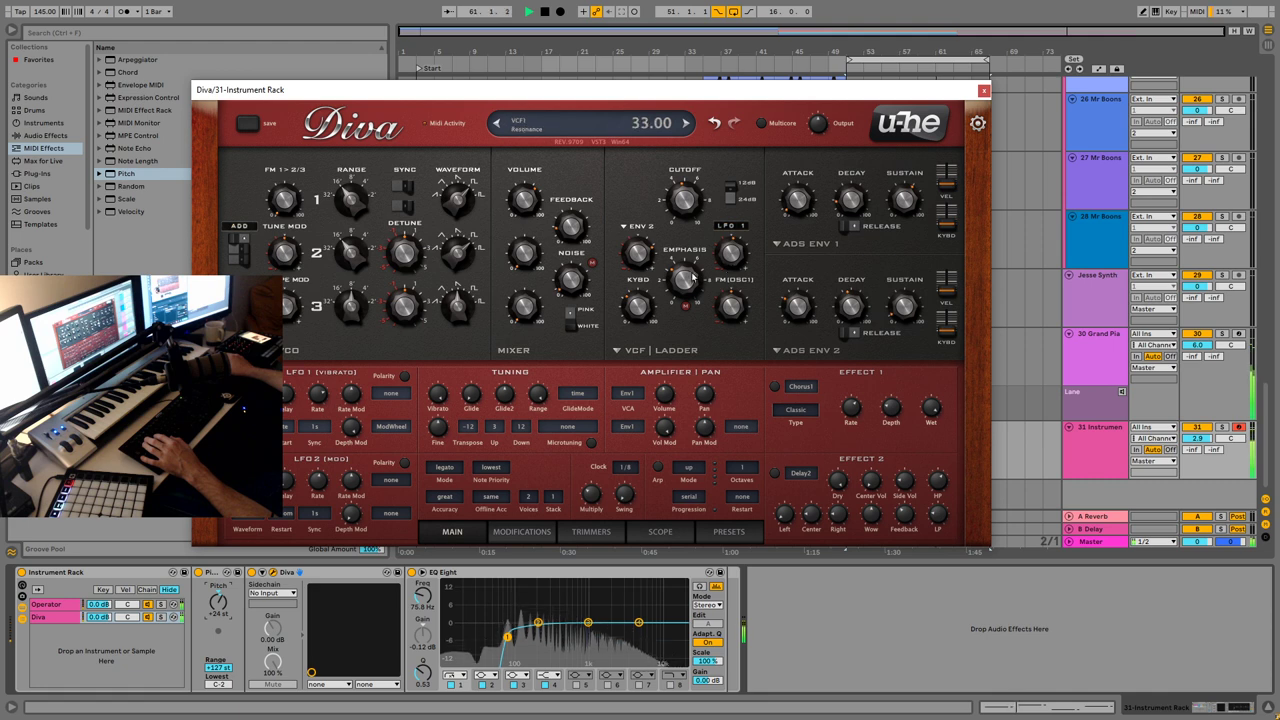
left_click_drag(798, 317, 783, 268)
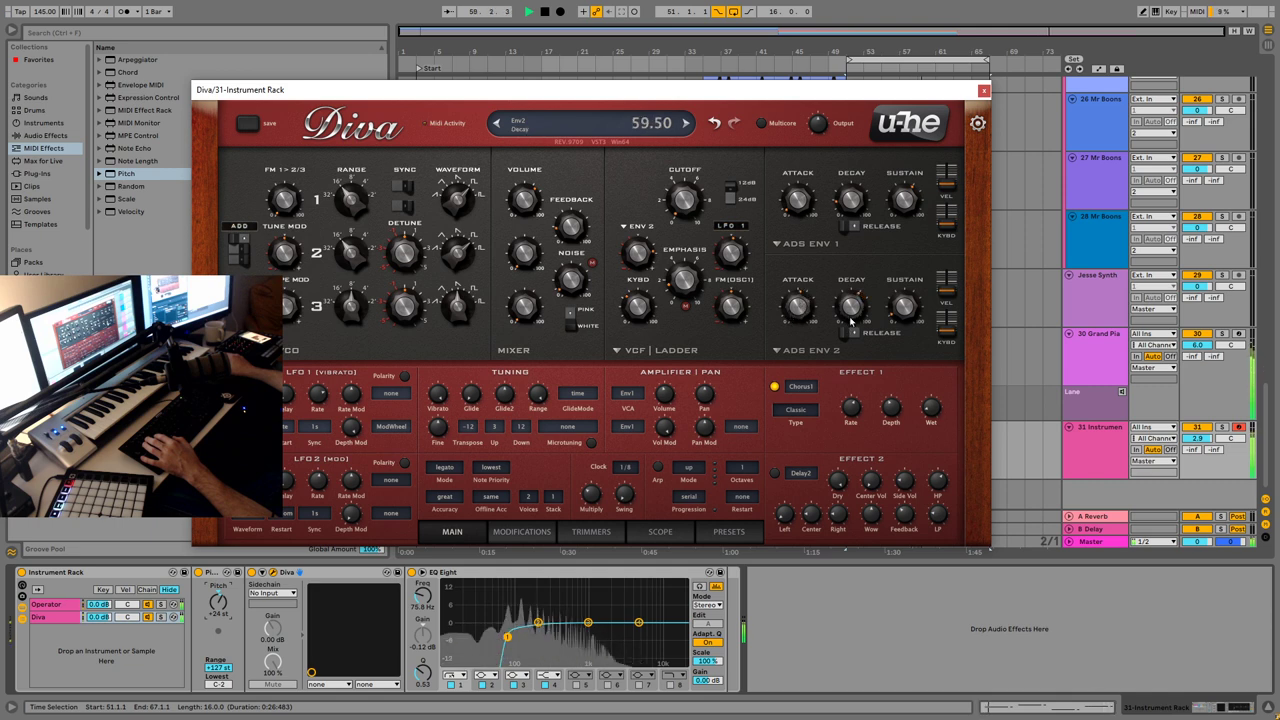
left_click(984, 91)
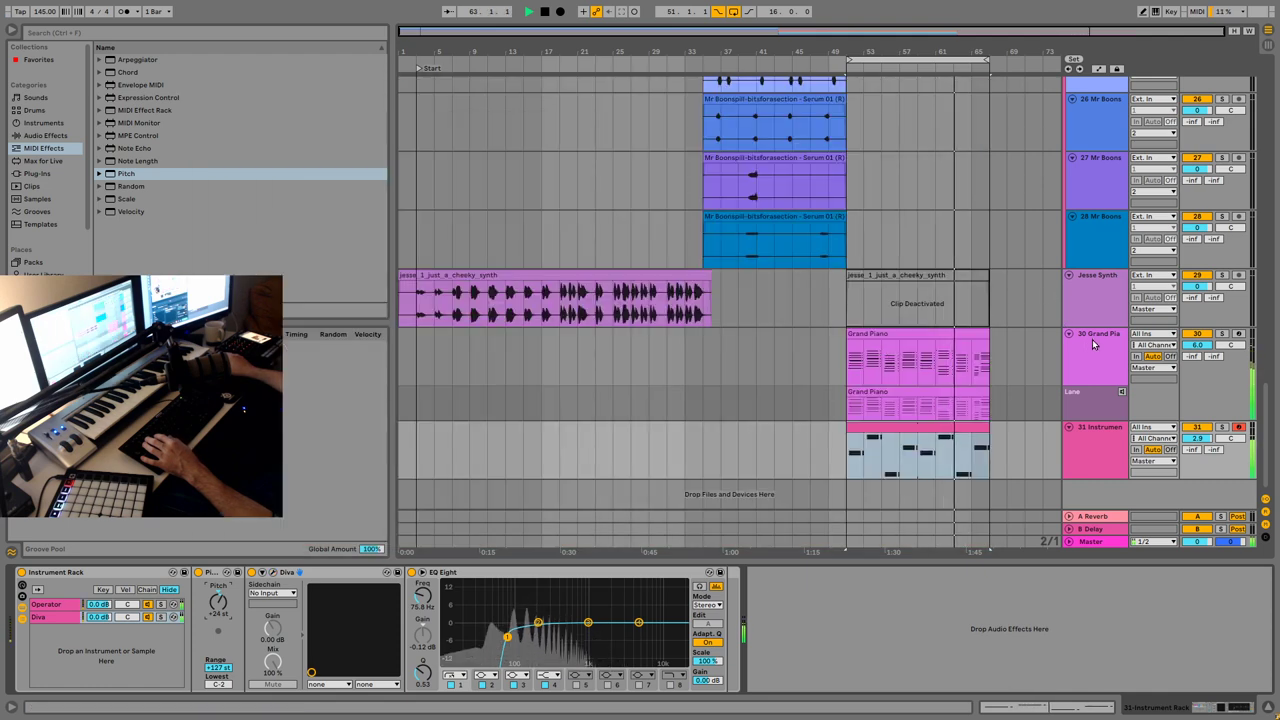
Step: Insert a MIDI track below the Grand Piano track, and replace the piano in bars 59 to 67 with a duplicate of bars 51 to 59
key("ctrl+shift+t")
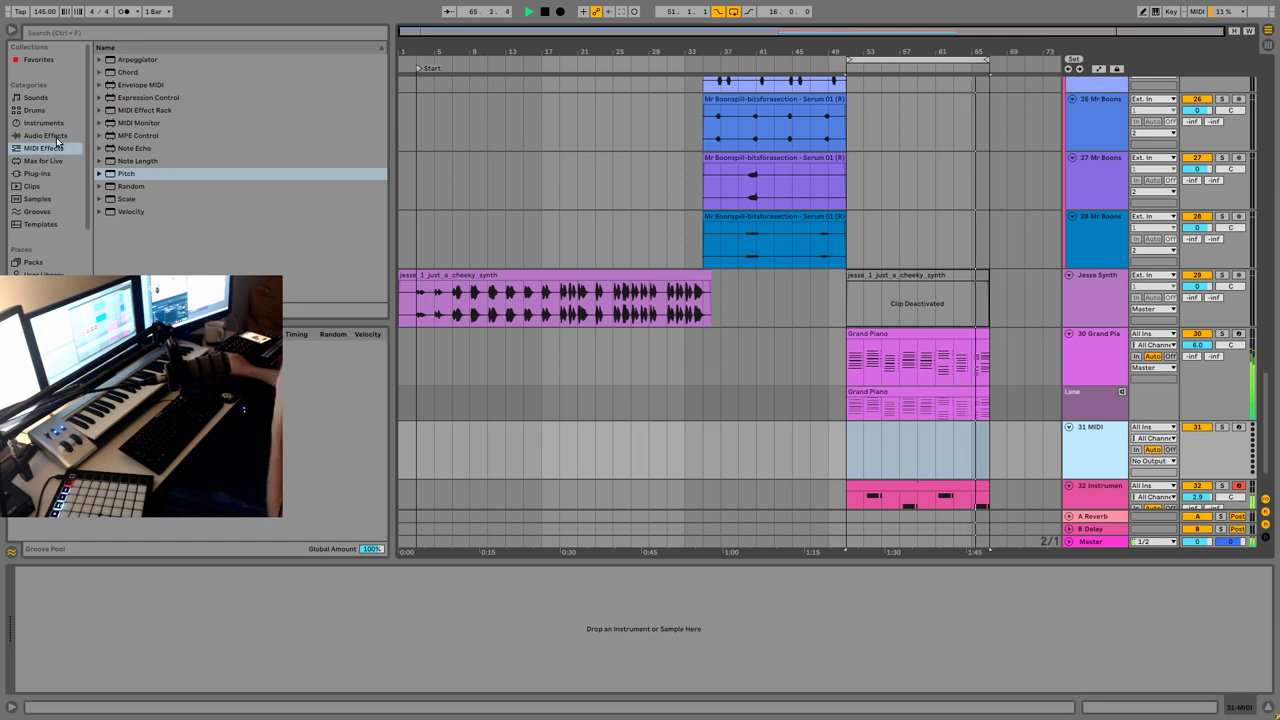
left_click(977, 371)
key("space")
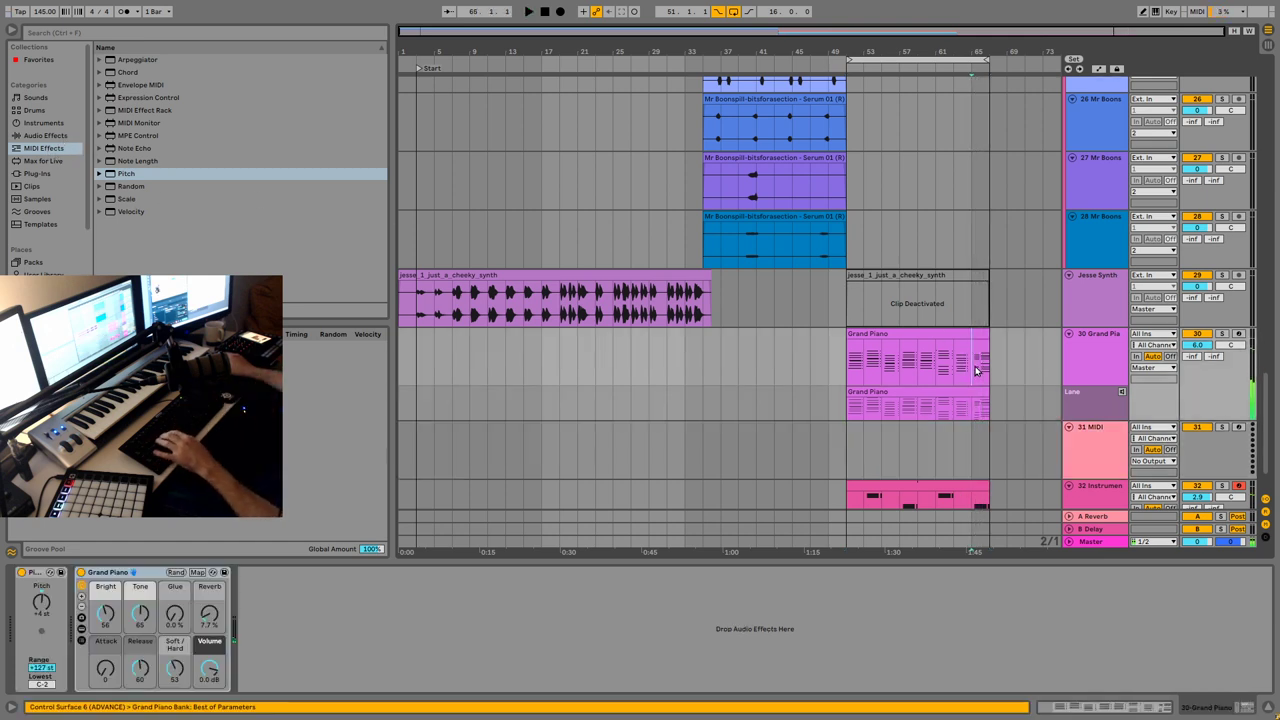
left_click(928, 365)
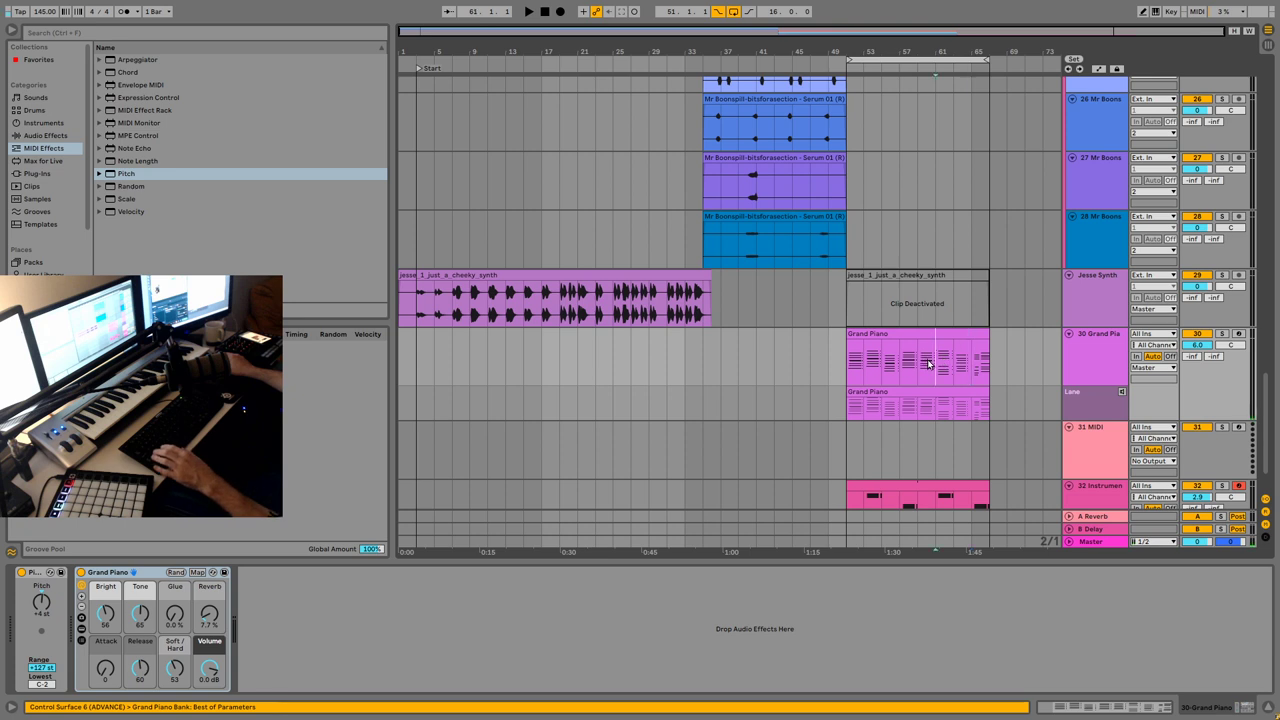
left_click_drag(924, 366, 997, 417)
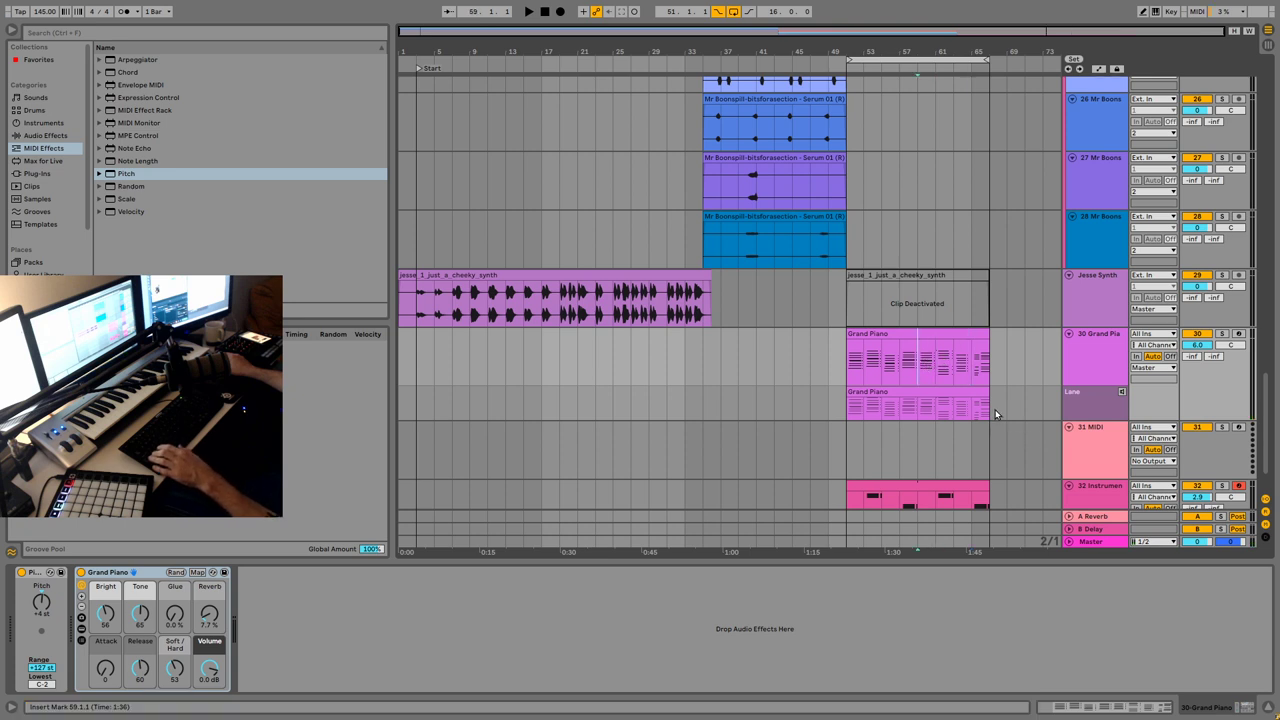
key("Delete")
left_click(903, 334)
key("ctrl+d")
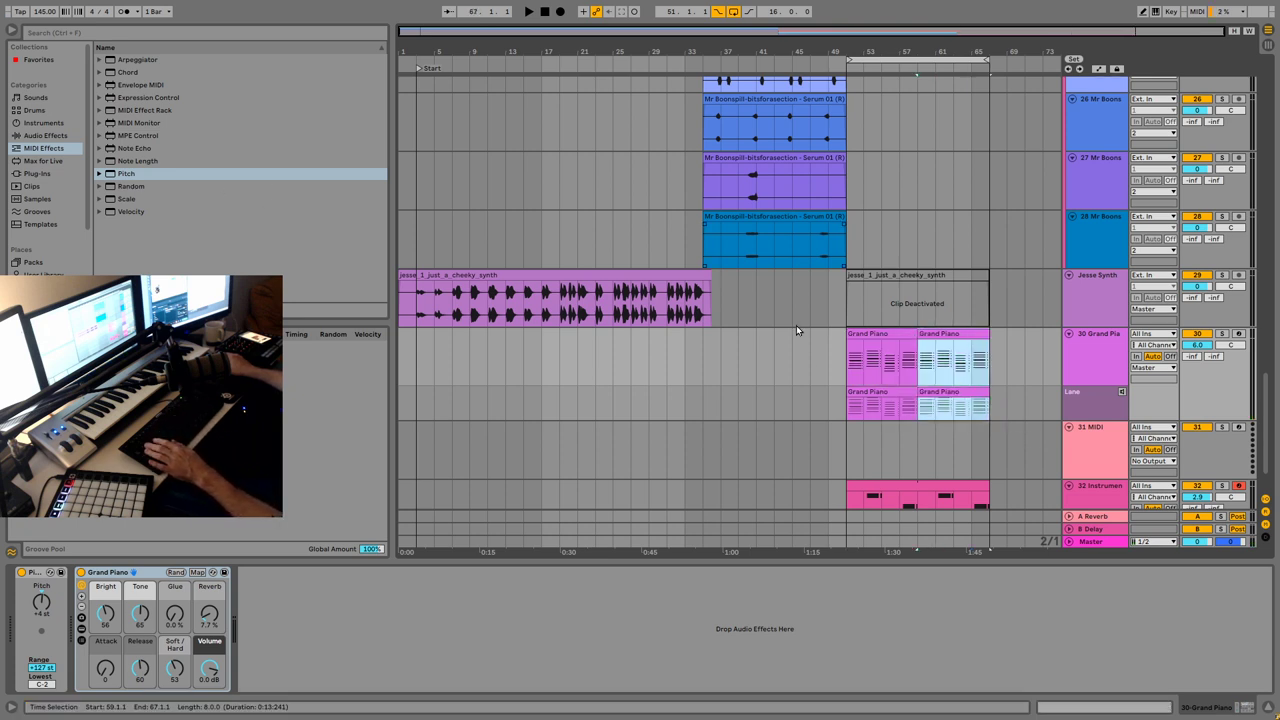
key("space")
Step: Insert another MIDI track directly below the Grand Piano track and load the u-he Diva VST3 plug-in on it
scroll(1102, 343, "down", 1)
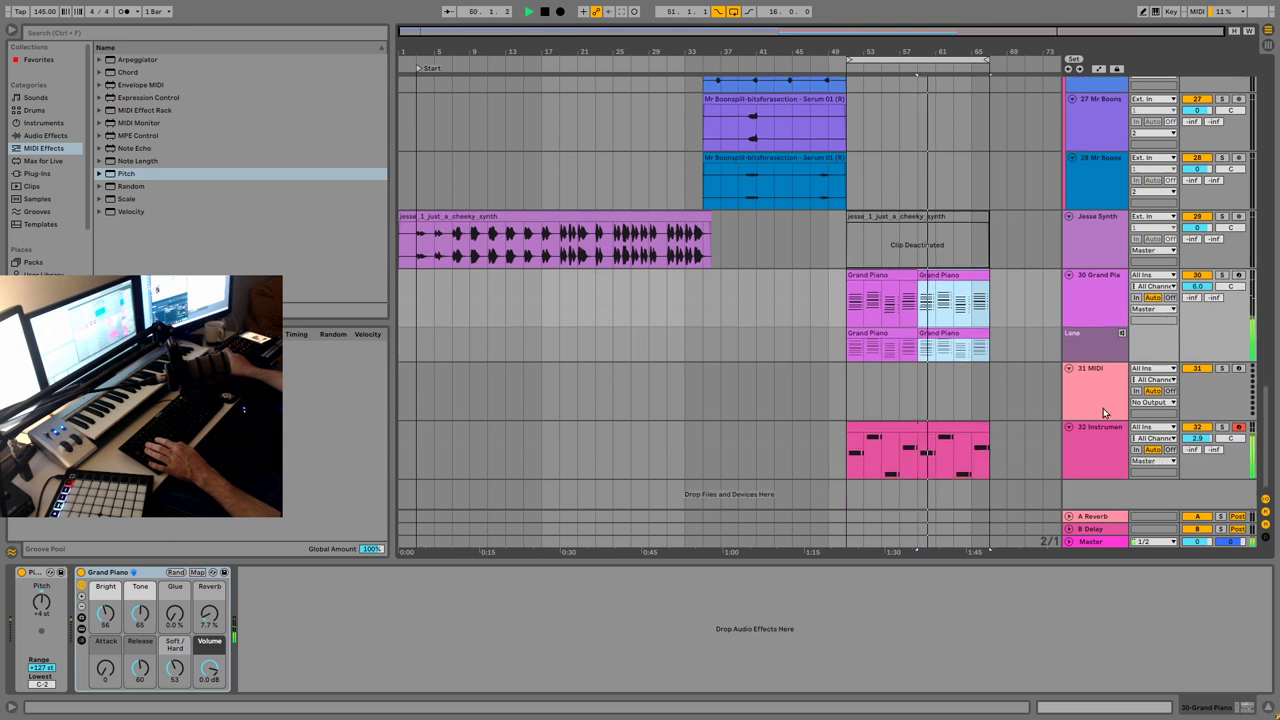
left_click(1097, 290)
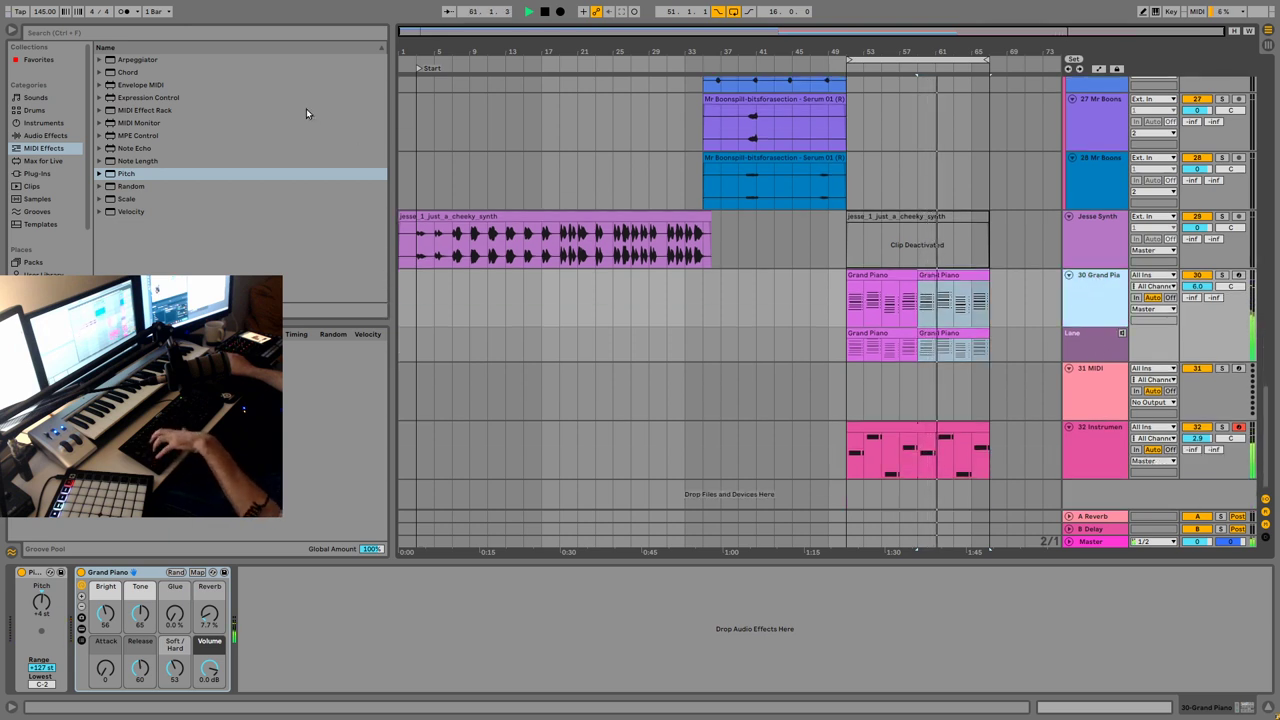
key("ctrl+shift+t")
left_click(45, 135)
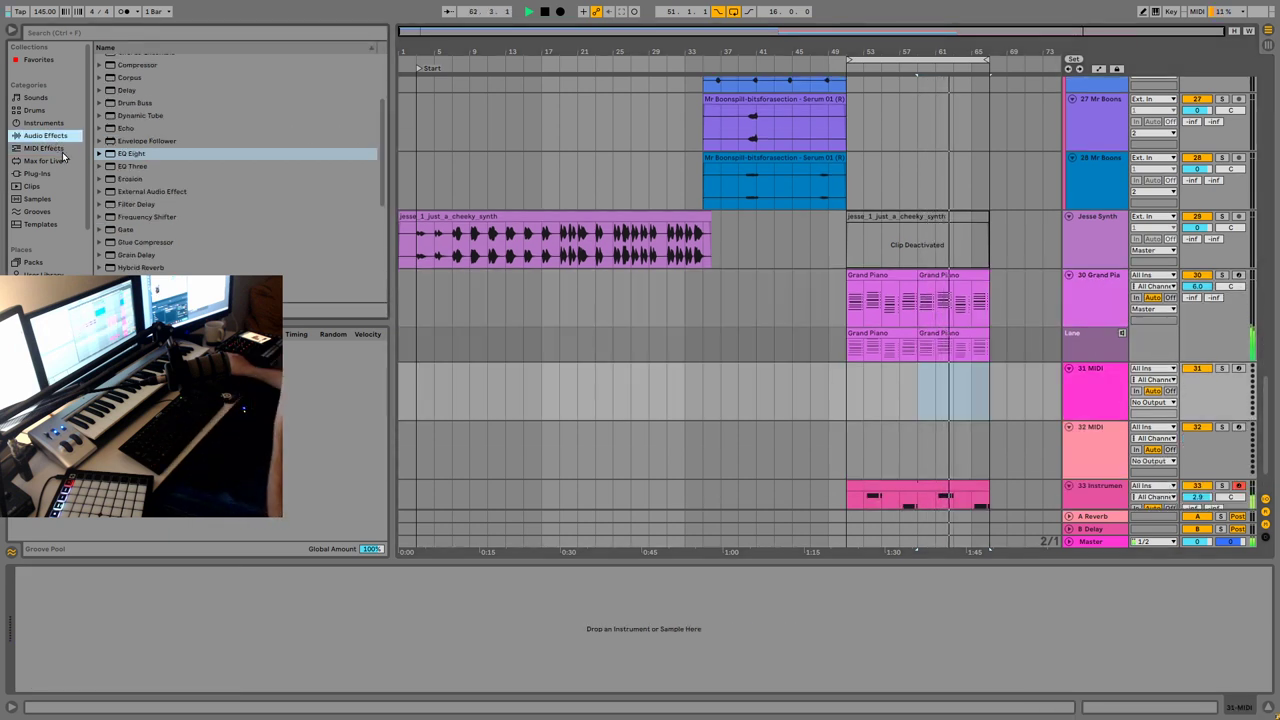
left_click(45, 173)
left_click(135, 161)
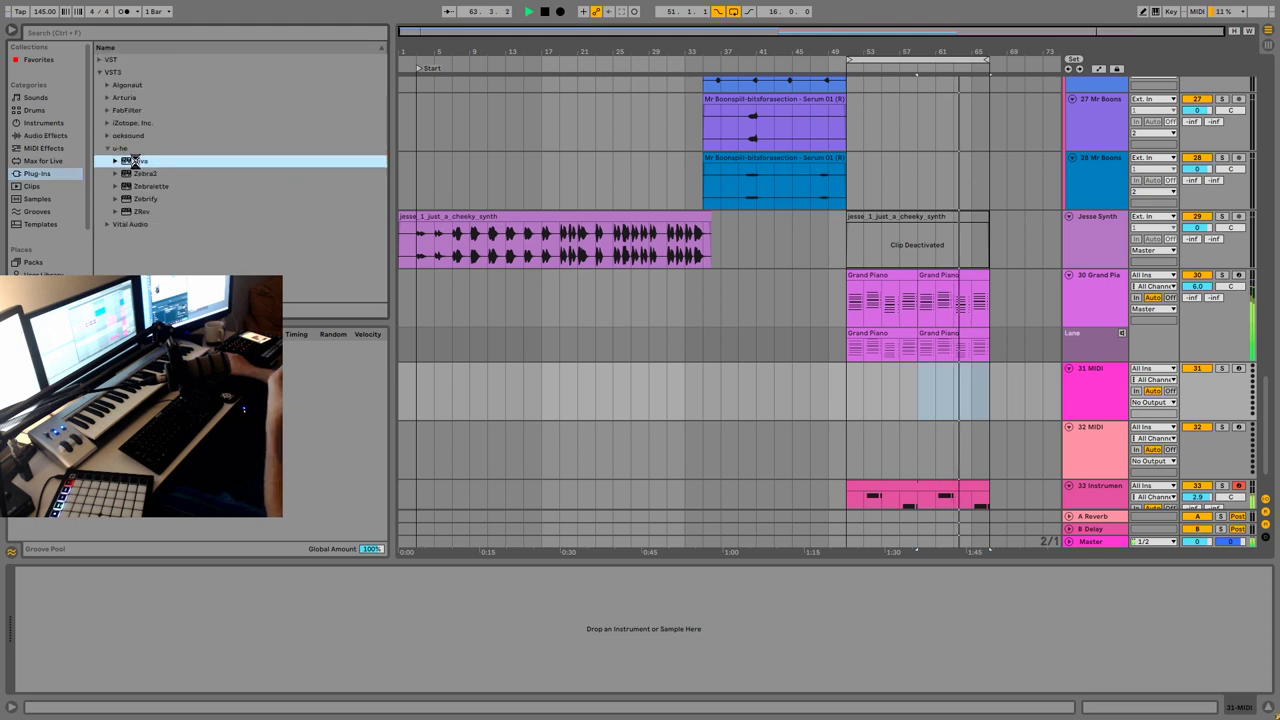
double_click(135, 161)
left_click_drag(600, 88, 310, 65)
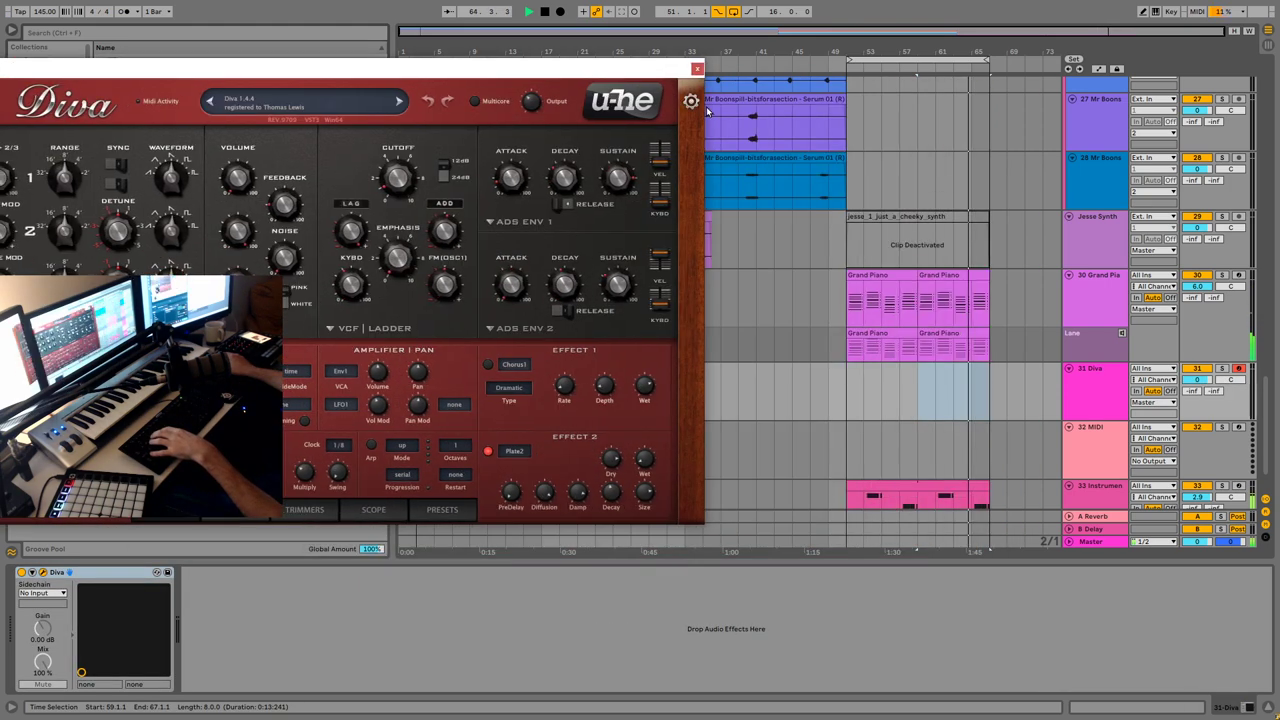
Step: Copy the +4 st Pitch effect from the Grand Piano track to the new Diva track, ahead of Diva, and stop playback
left_click(1078, 380)
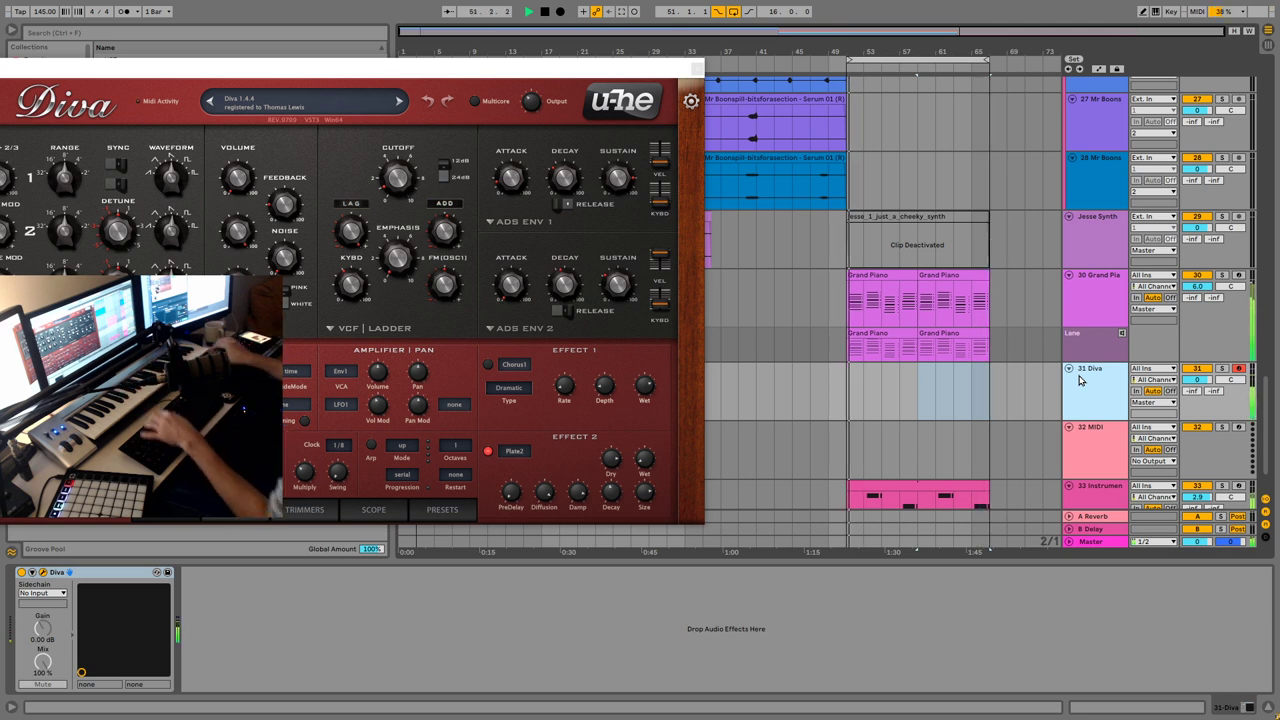
left_click(1090, 440)
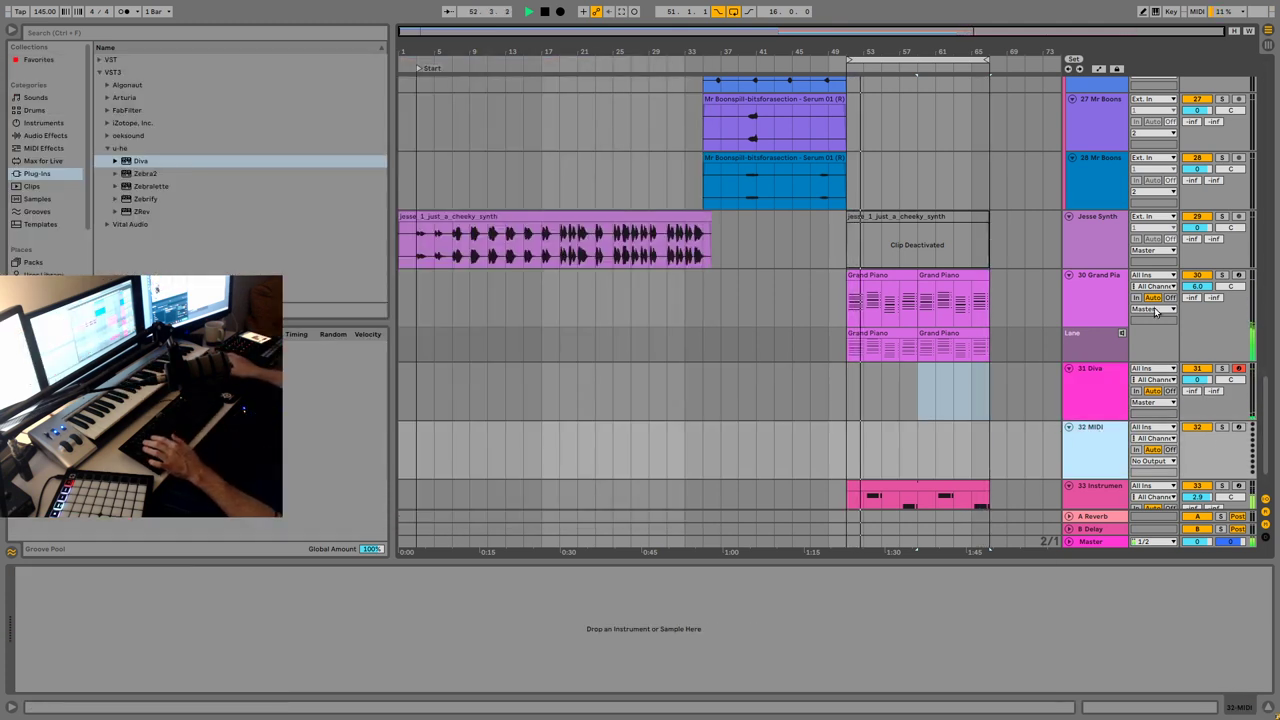
left_click(1094, 290)
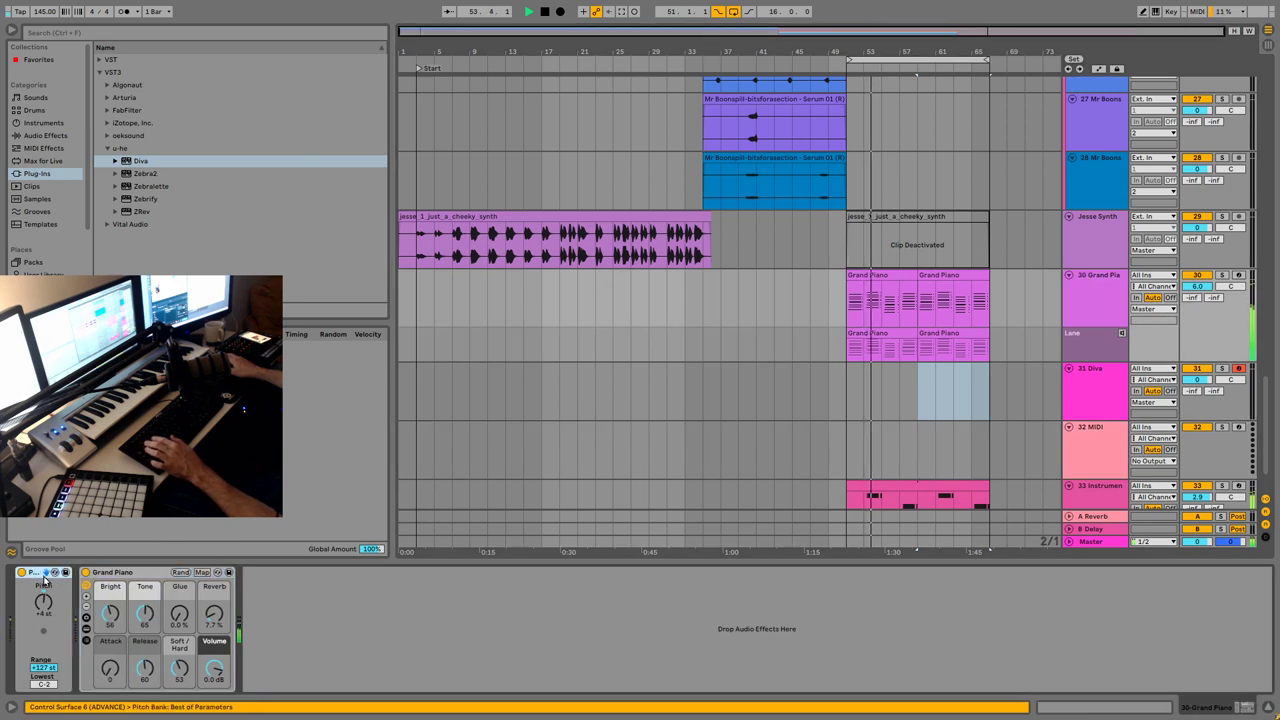
left_click(1103, 383)
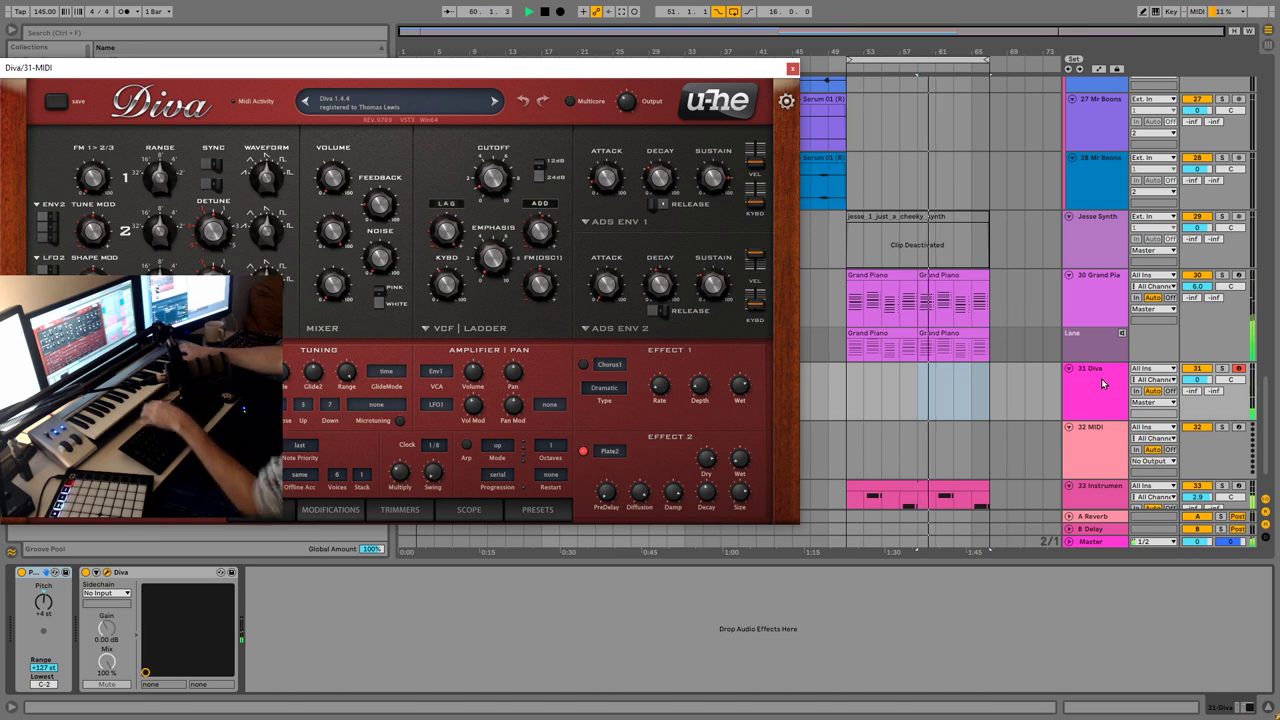
left_click(947, 20)
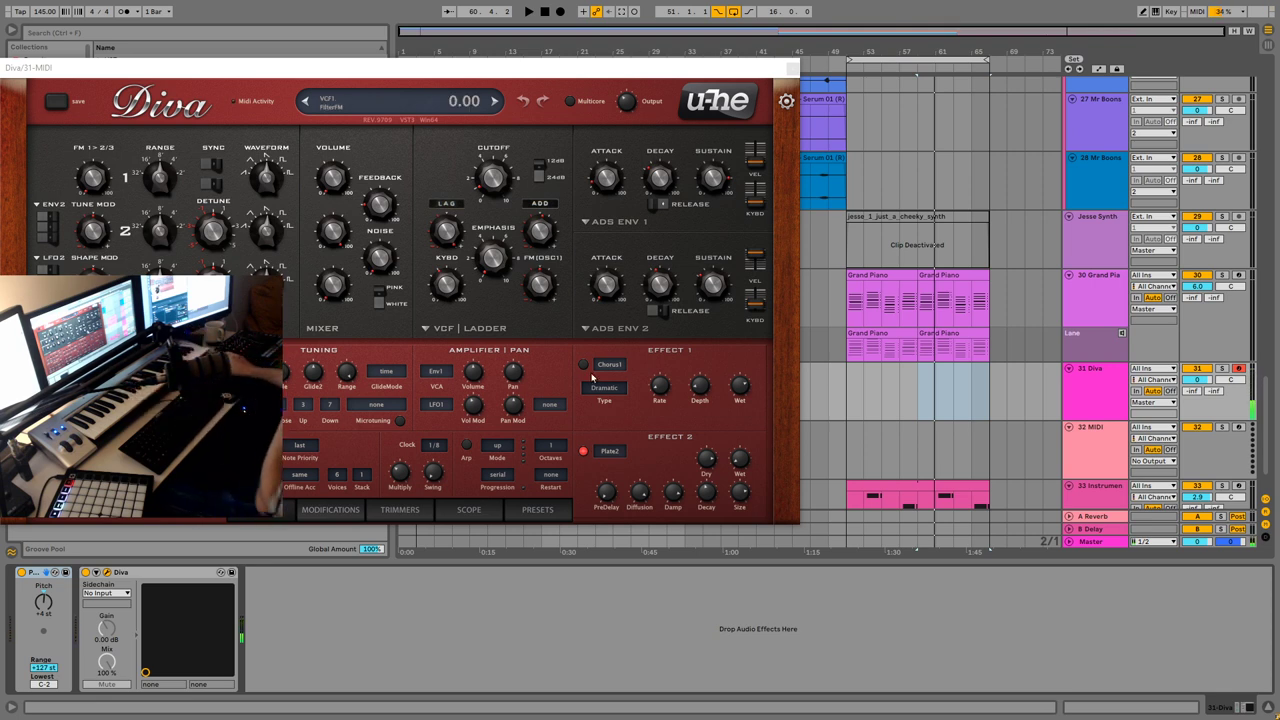
Step: Audition the HS Brighton preset from Diva's Poly Synth folder, and load 3EE_MurciClago from the tag-based preset list
left_click(537, 510)
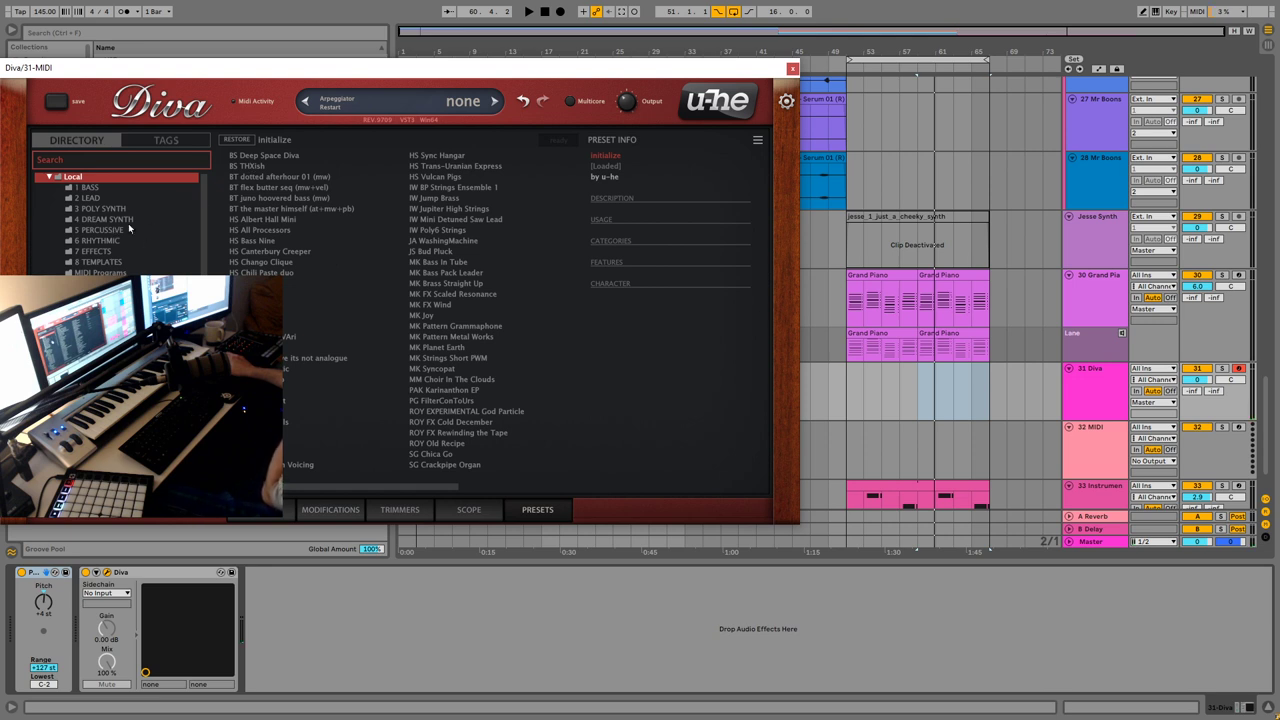
left_click(100, 208)
left_click(300, 219)
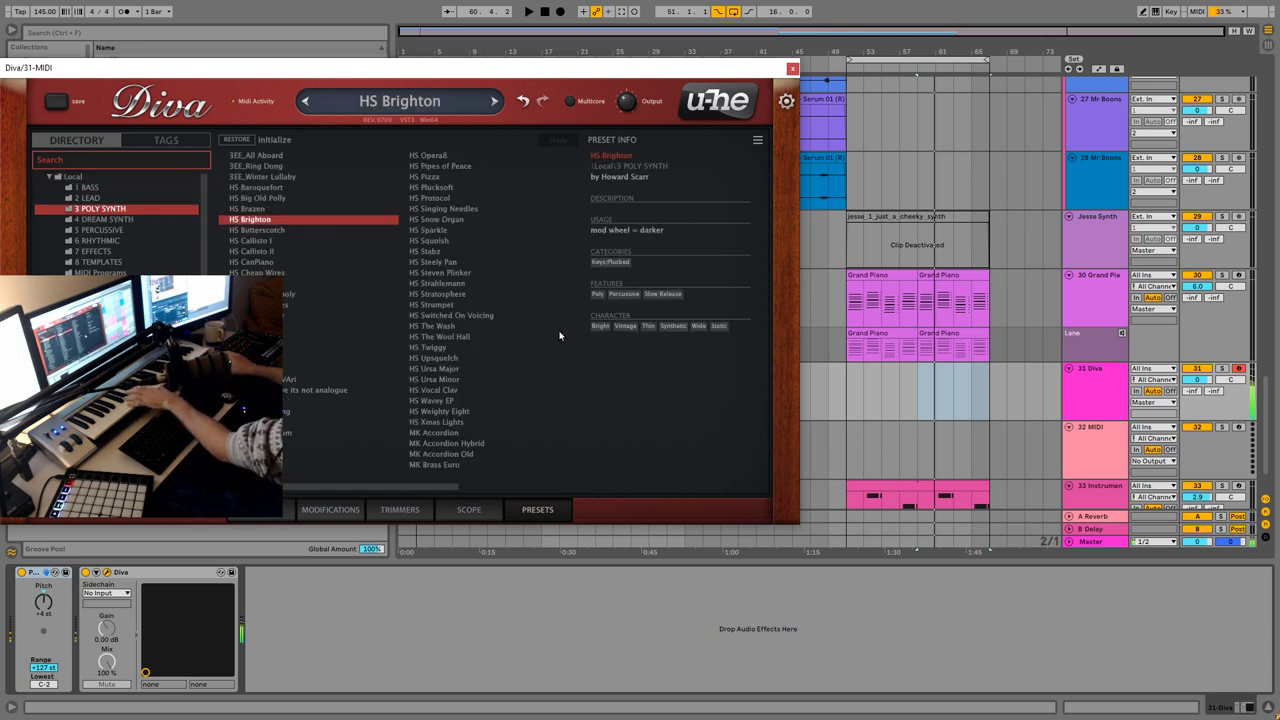
left_click(170, 141)
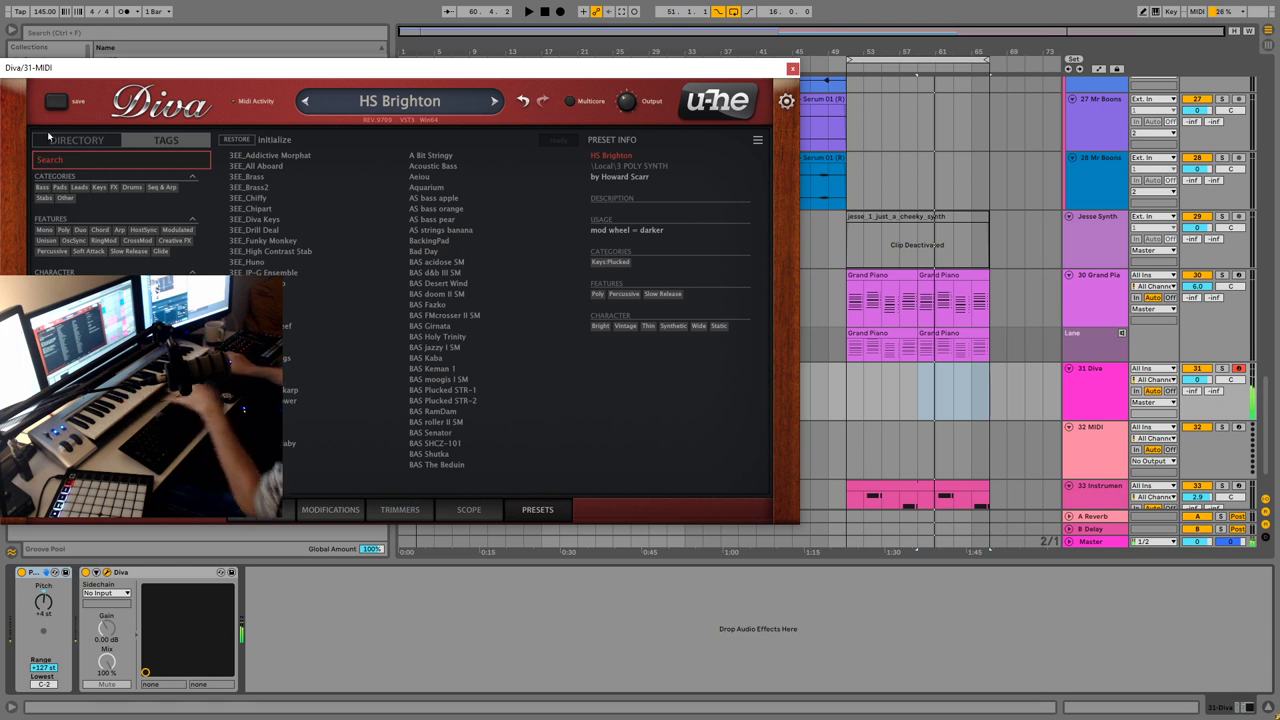
left_click(310, 286)
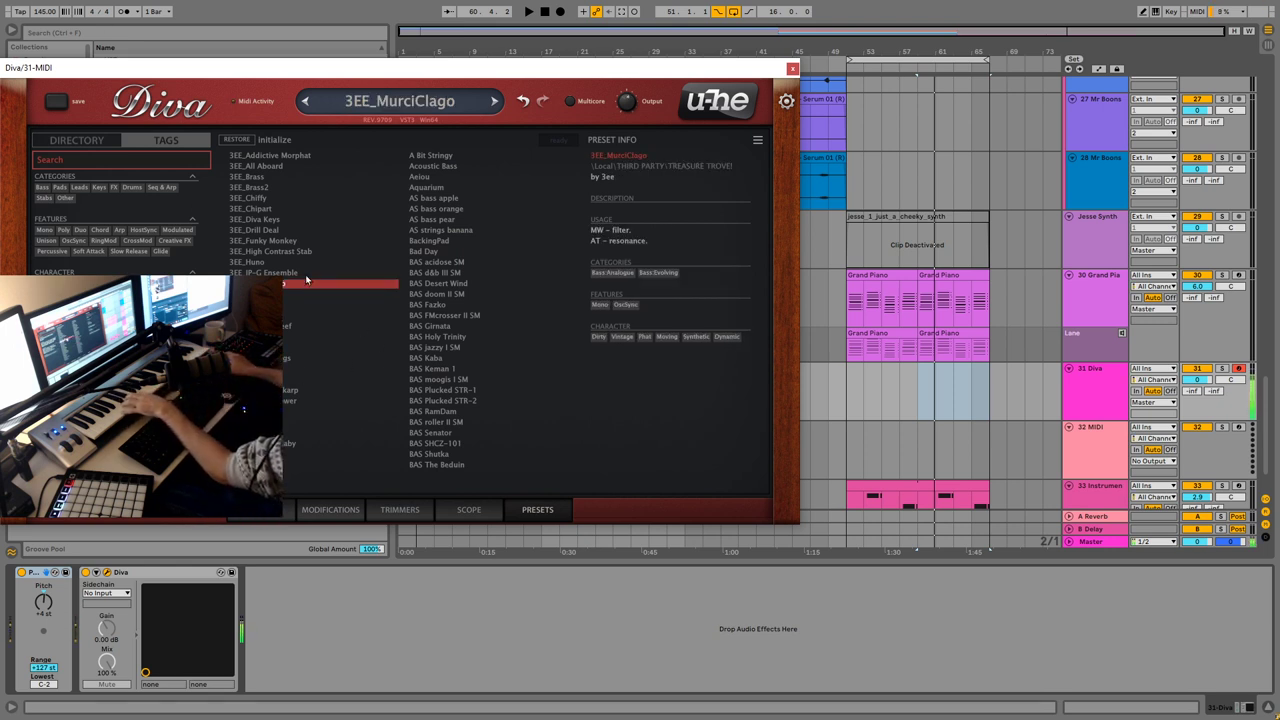
Step: Audition BAS Holy Trinity, filter Diva's presets to the Leads category, and audition BT growler (mw+pb) and FH Metal Shakuhaczi
left_click(428, 391)
left_click(457, 338)
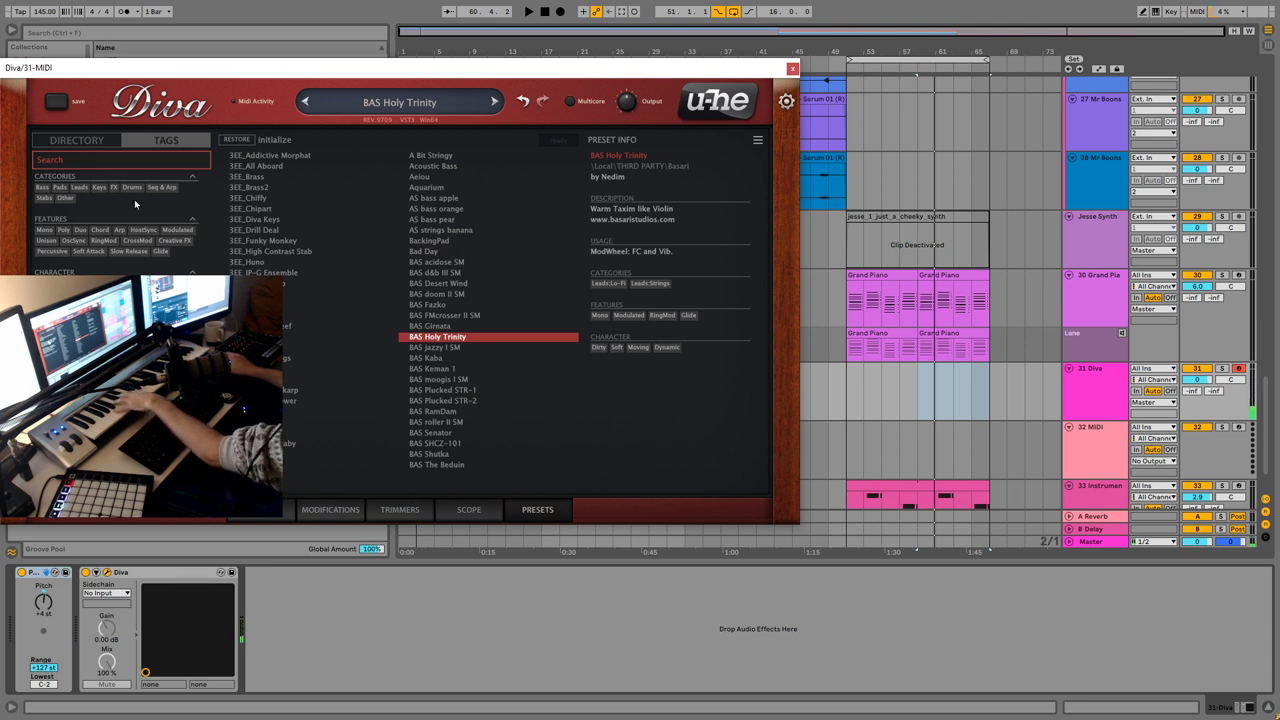
left_click(80, 187)
left_click(435, 317)
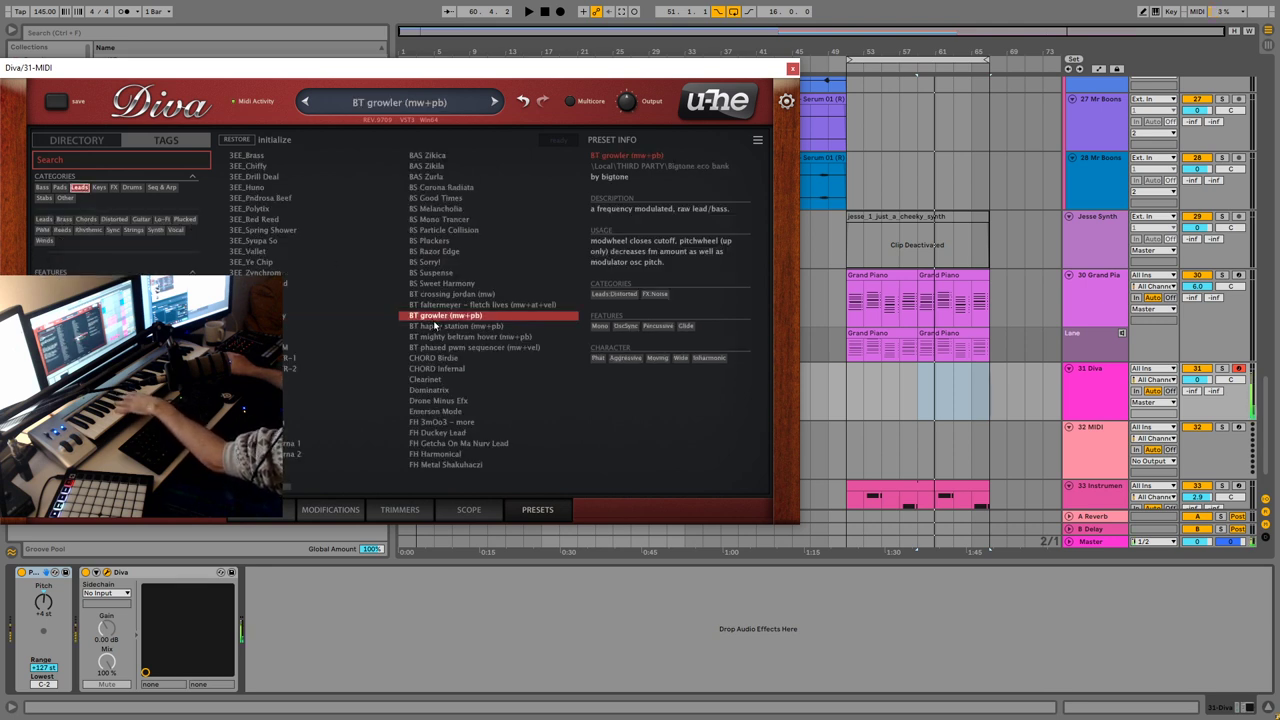
left_click(468, 390)
left_click(468, 411)
left_click(478, 465)
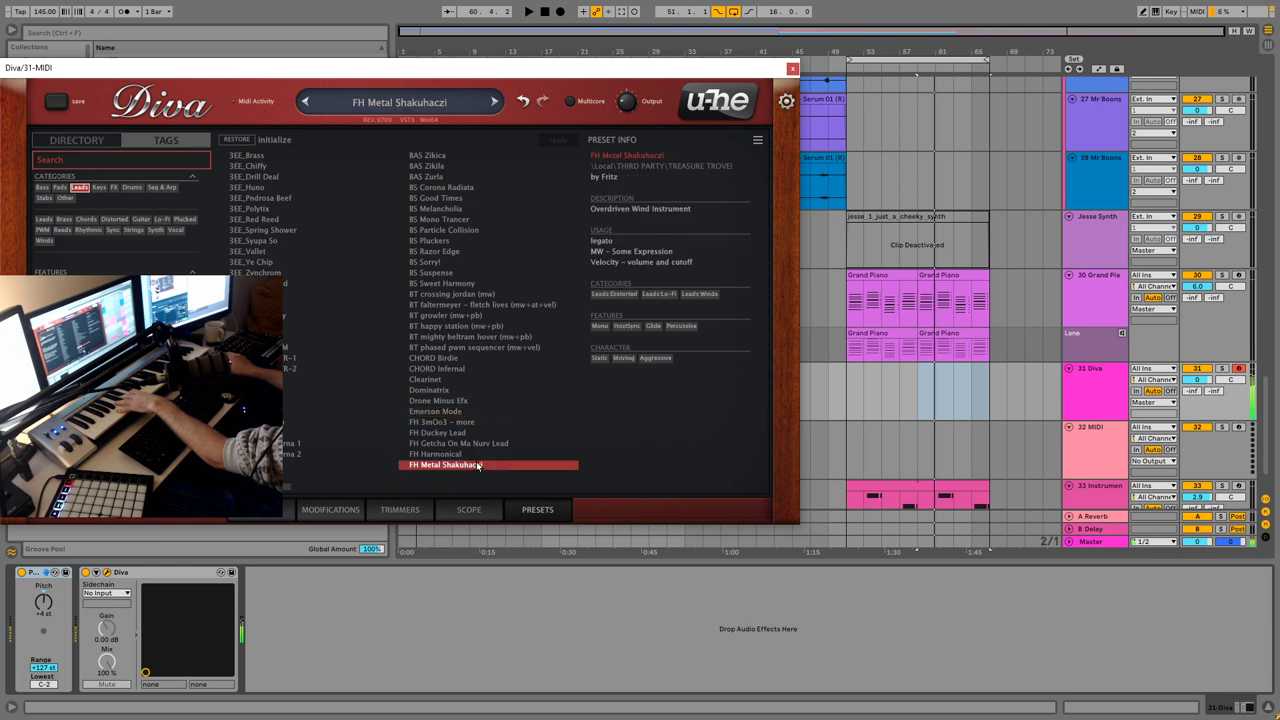
Step: Audition the lead presets IW Fat Rez Lead, IW Mini Alto Recorder, IW Mini Amazing Lead and IW Mini Bass Recorder
scroll(450, 480, "down", 10)
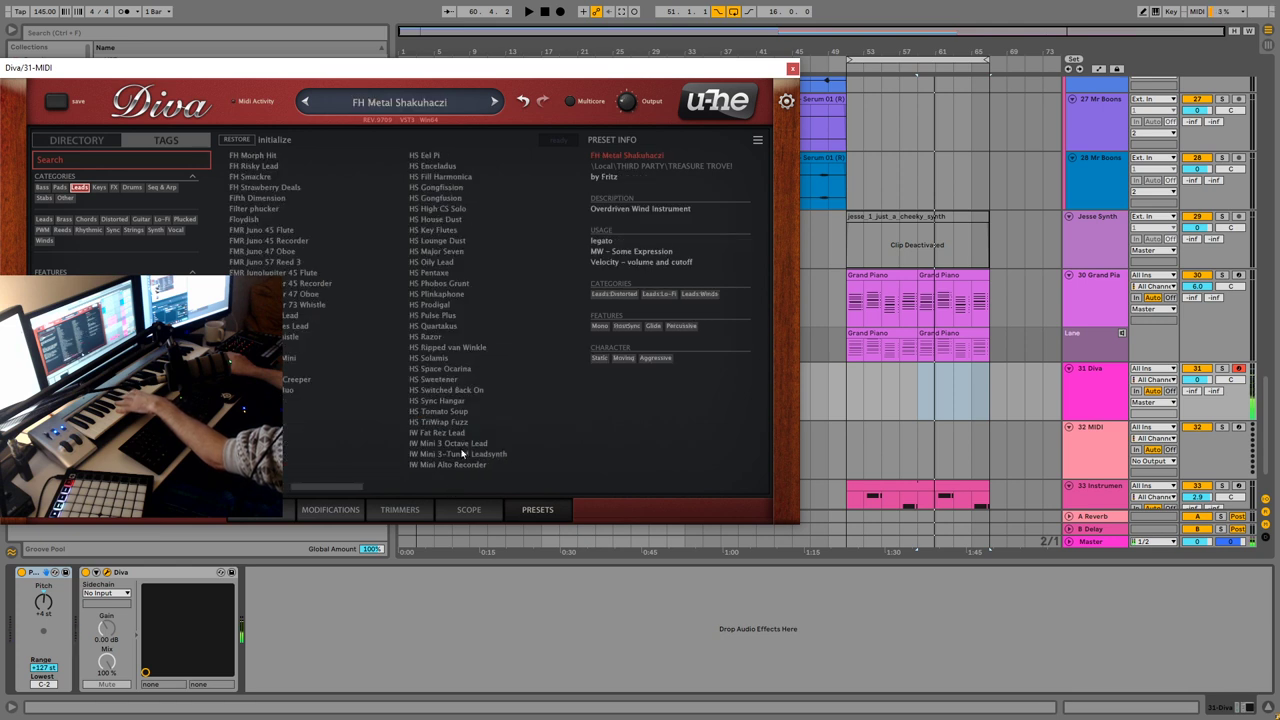
left_click(470, 434)
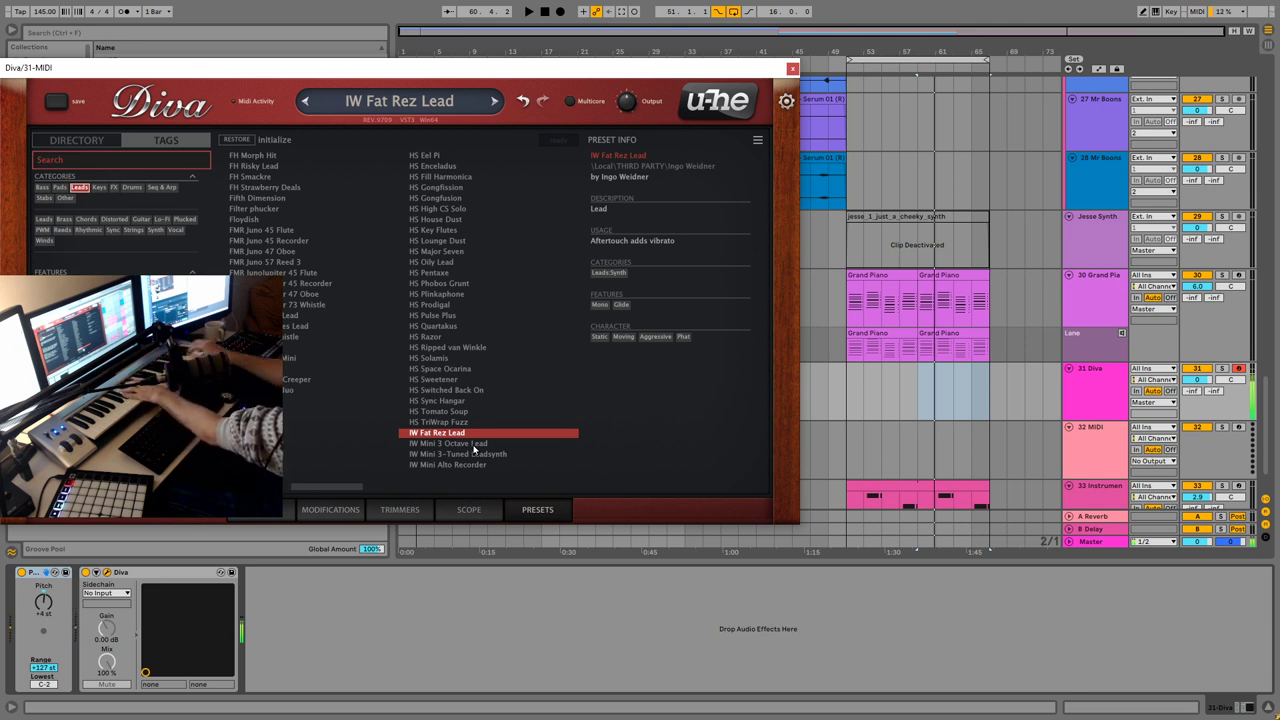
left_click(474, 444)
left_click(476, 465)
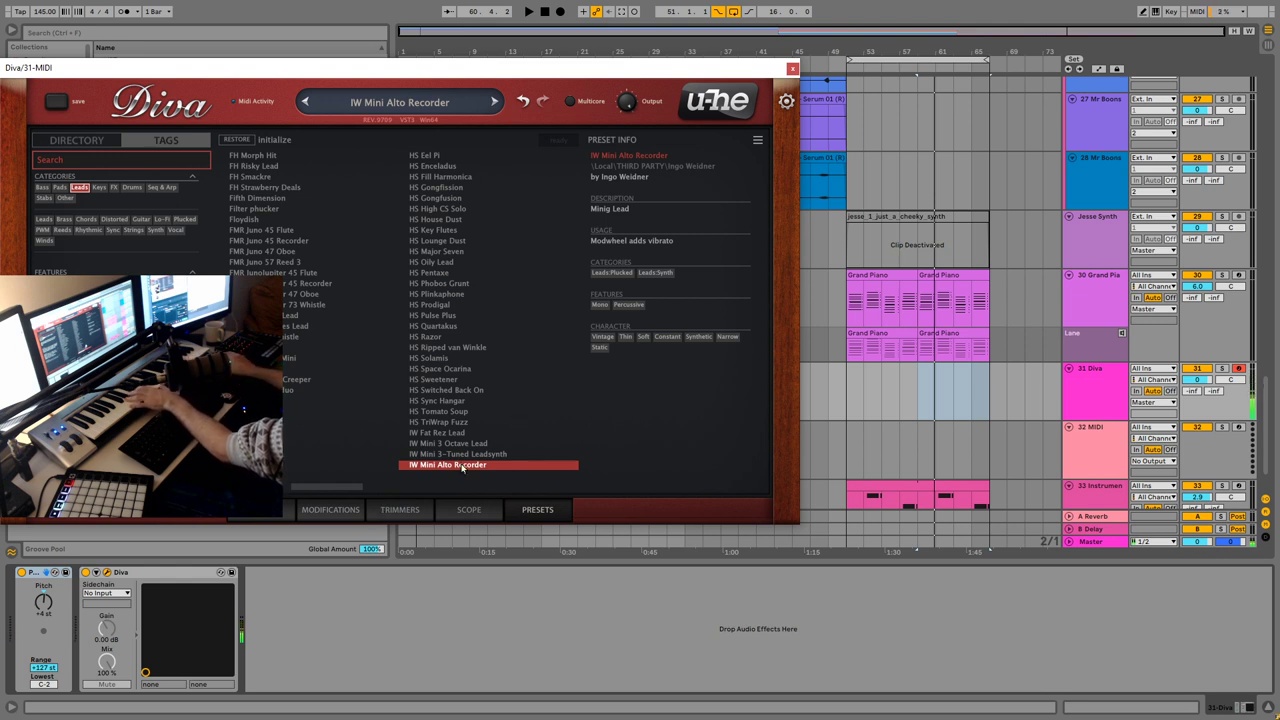
key("Up")
scroll(391, 484, "right", 3)
left_click(432, 158)
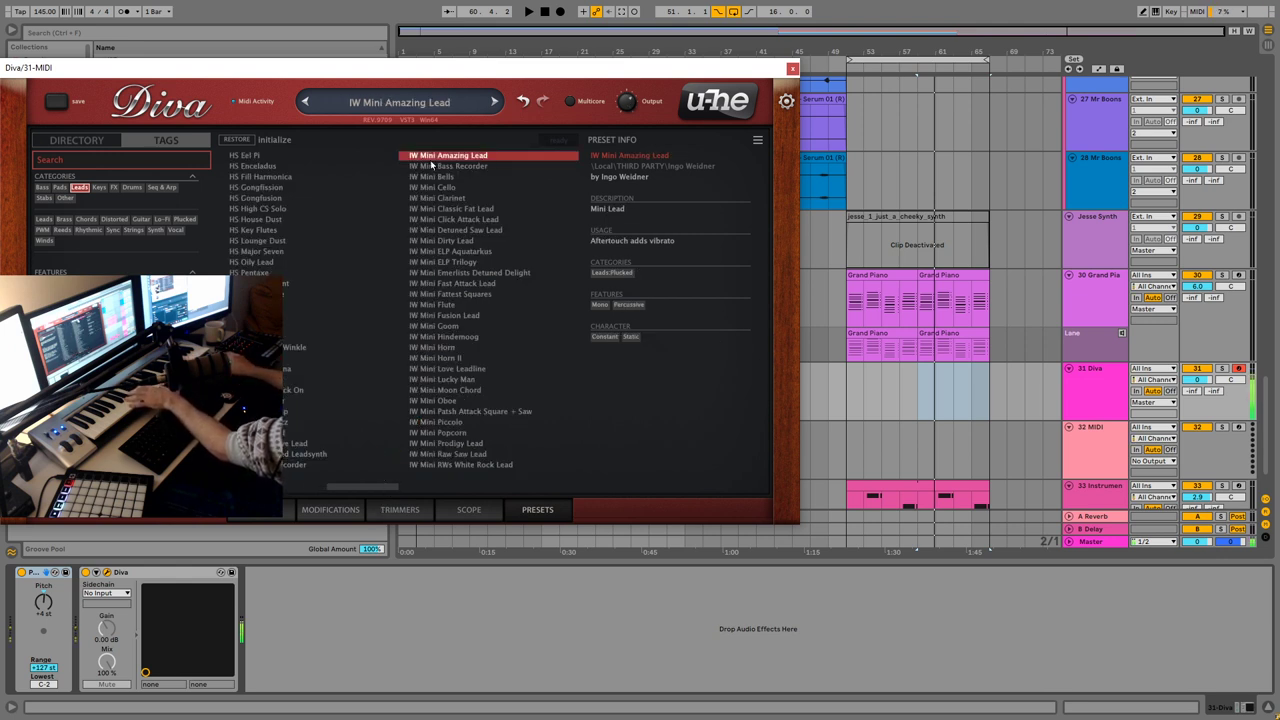
left_click(444, 169)
Step: Filter the presets to only the Keys category, audition FMR JunoJupiter 41 Violin, 55 Popcorn and HS Big Old Polly, and load Honky
left_click(99, 187)
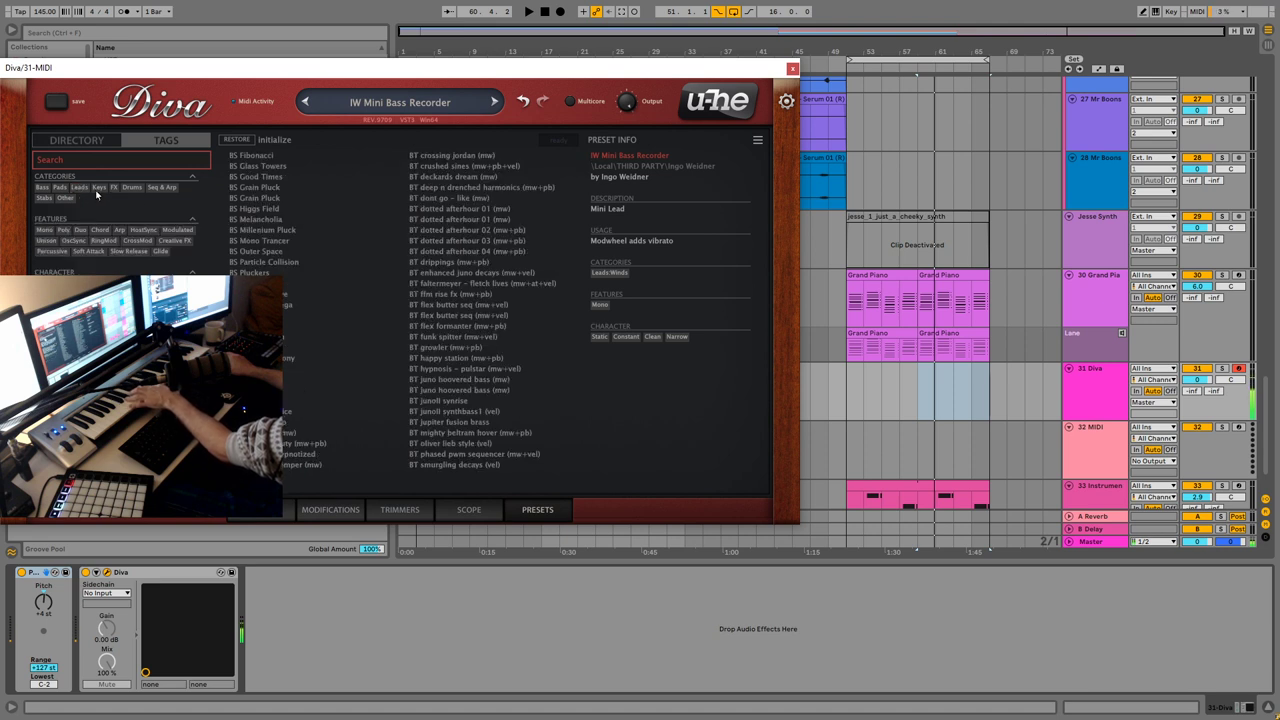
left_click(285, 166)
left_click(450, 256)
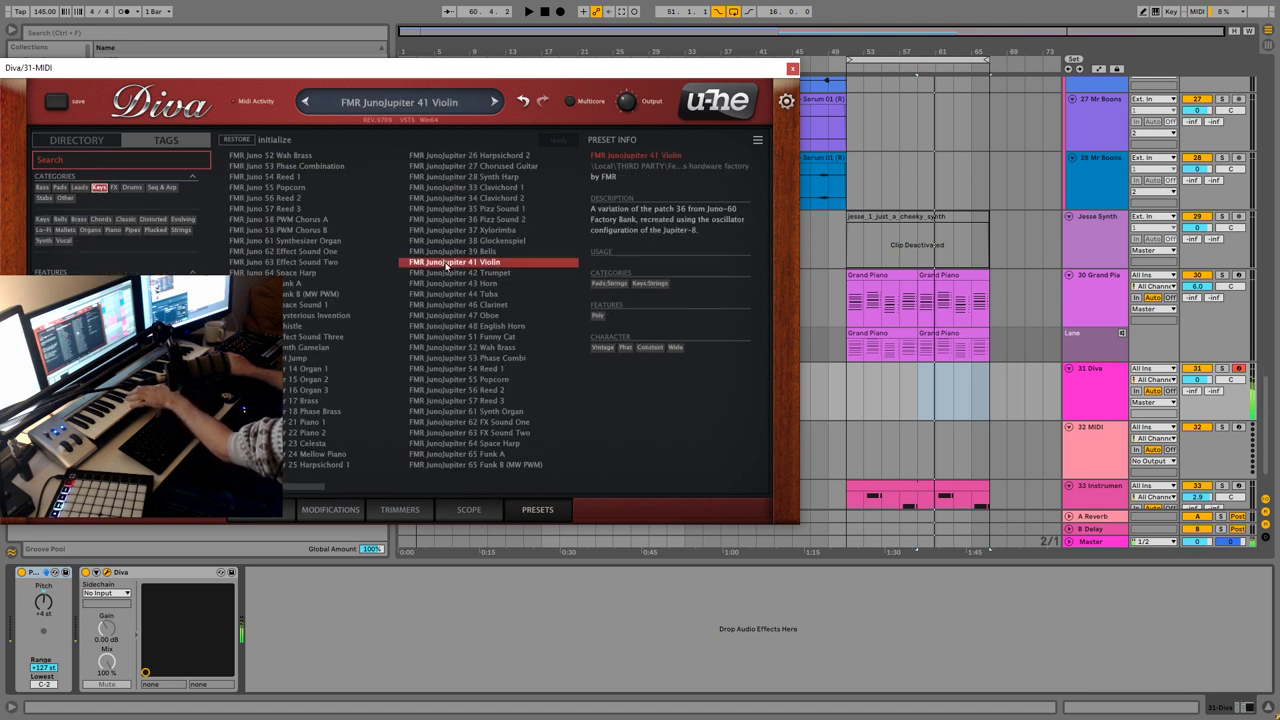
left_click(458, 379)
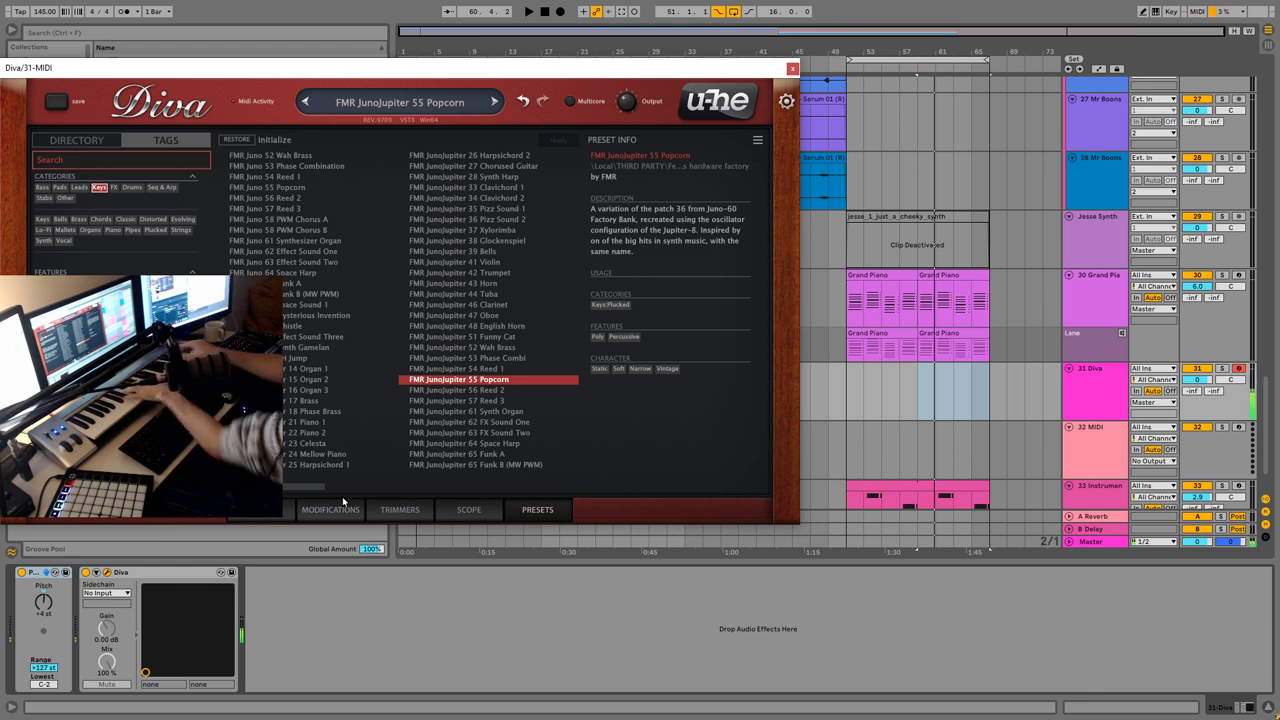
scroll(354, 490, "right", 3)
scroll(354, 490, "right", 3)
left_click(430, 443)
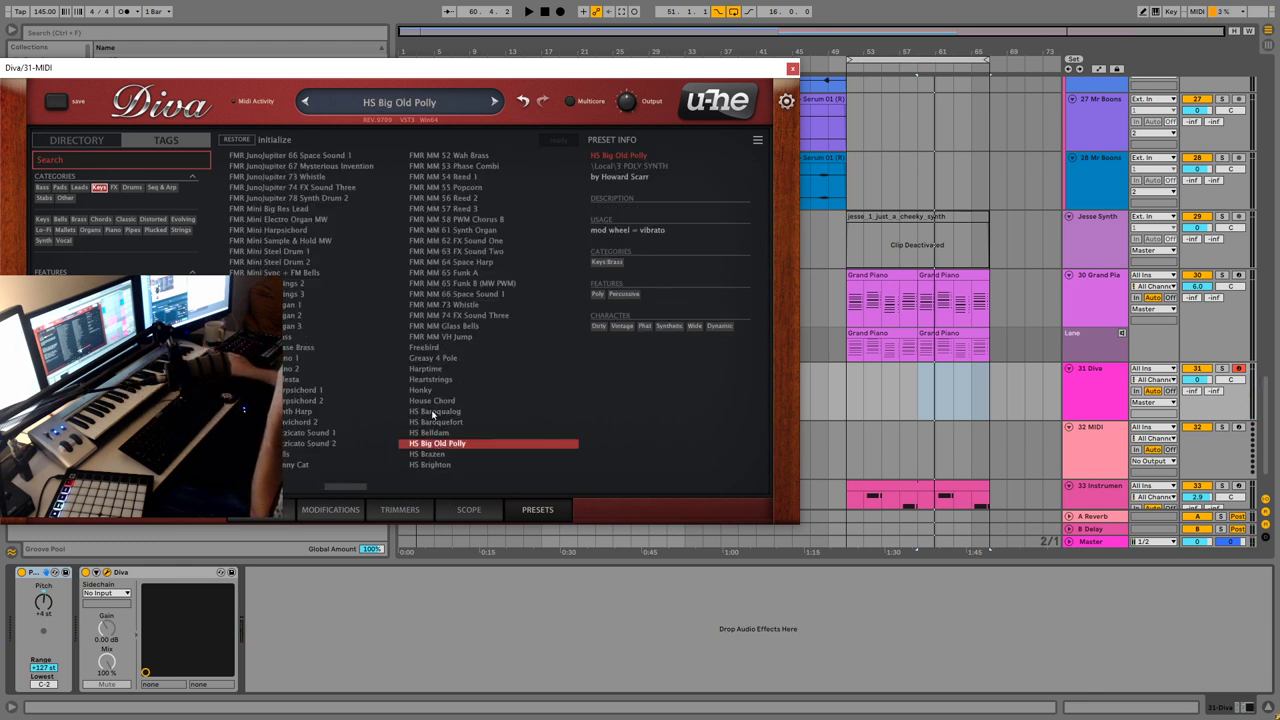
left_click(431, 392)
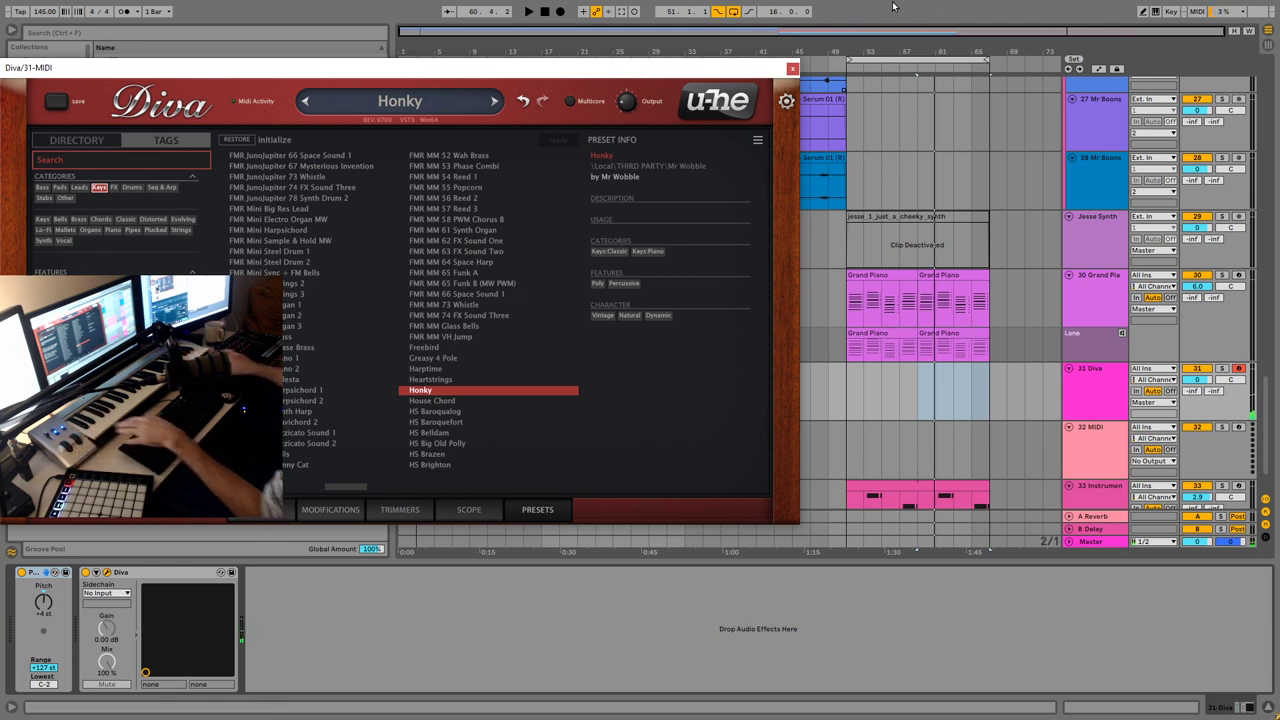
Step: Hide the Diva plug-in window and briefly play the arrangement
key("ctrl+alt+p")
key("space")
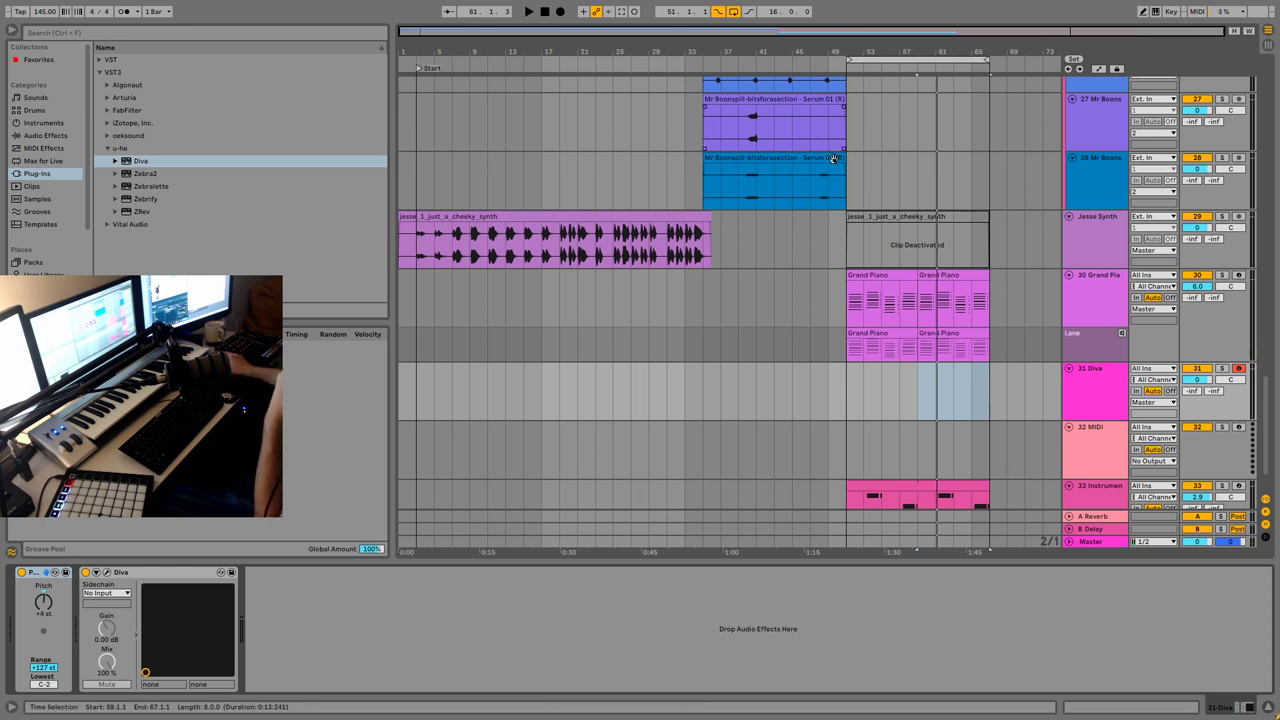
scroll(758, 232, "up", 4)
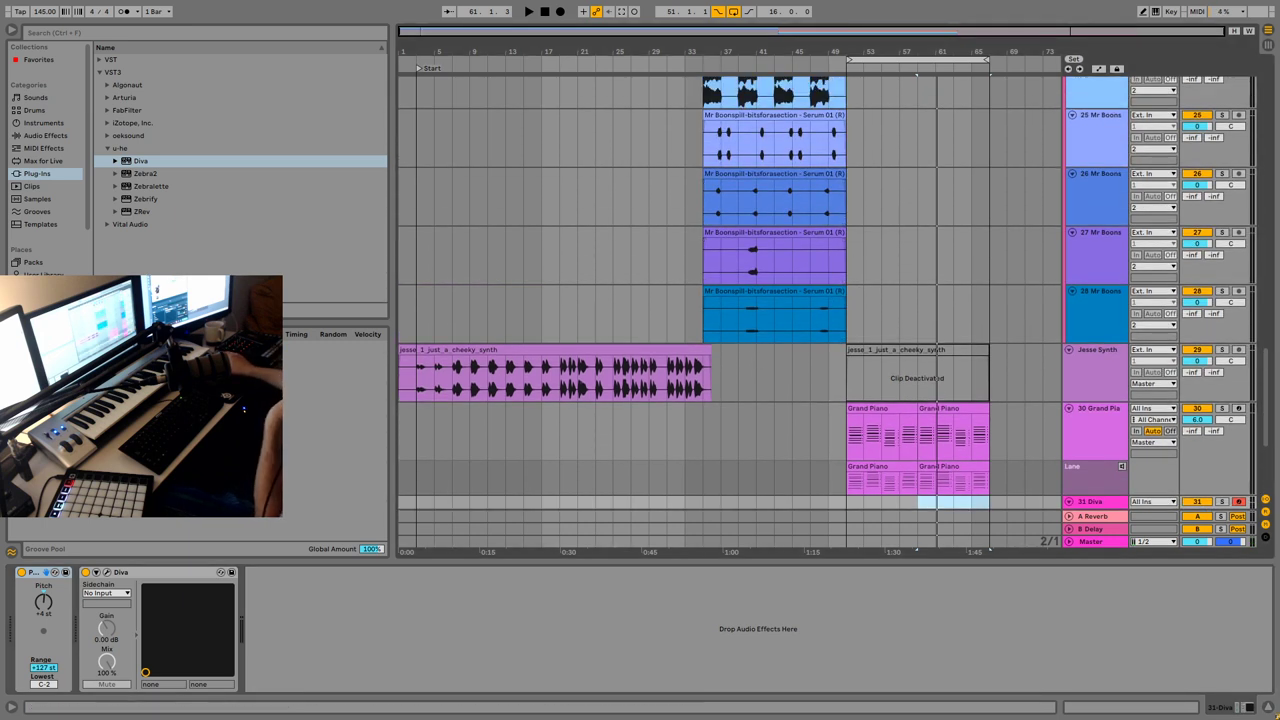